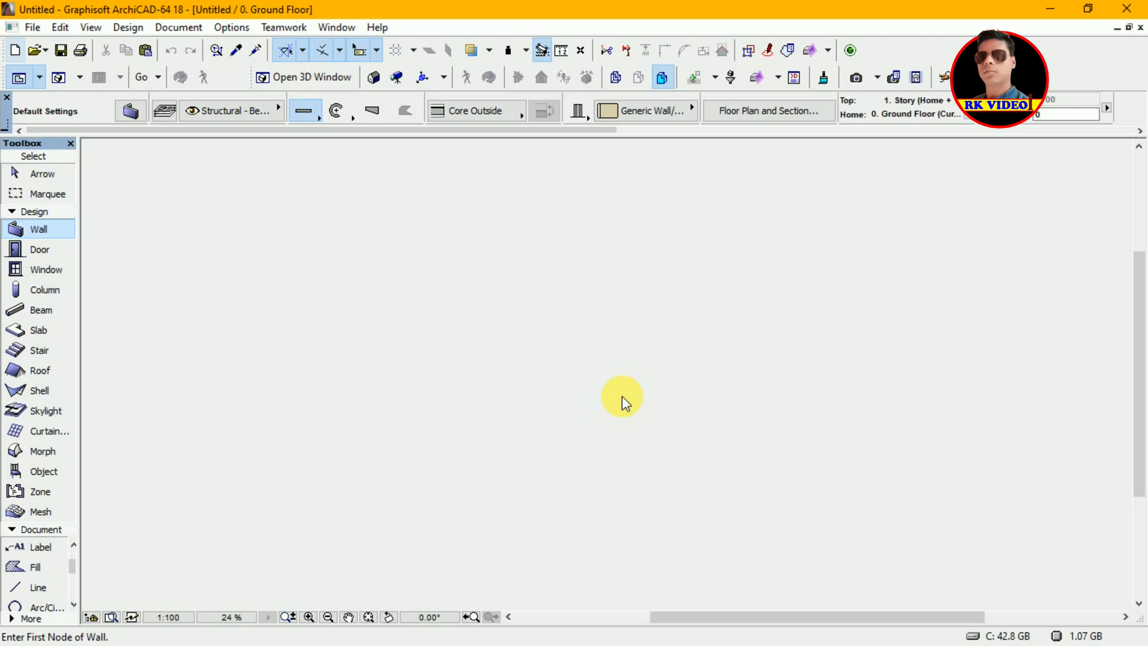
Step: Choose Skylight Flat Panel 18 from the ArchiCAD Library 18 as the default skylight type
scroll(622, 395, "down", 1)
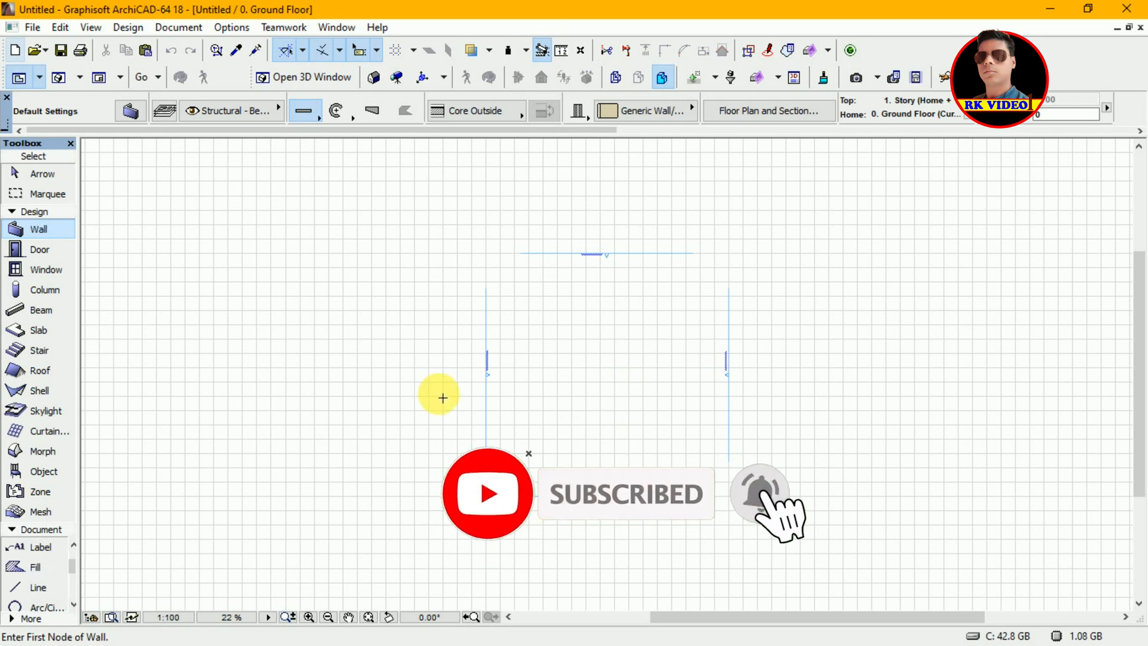
left_click(47, 412)
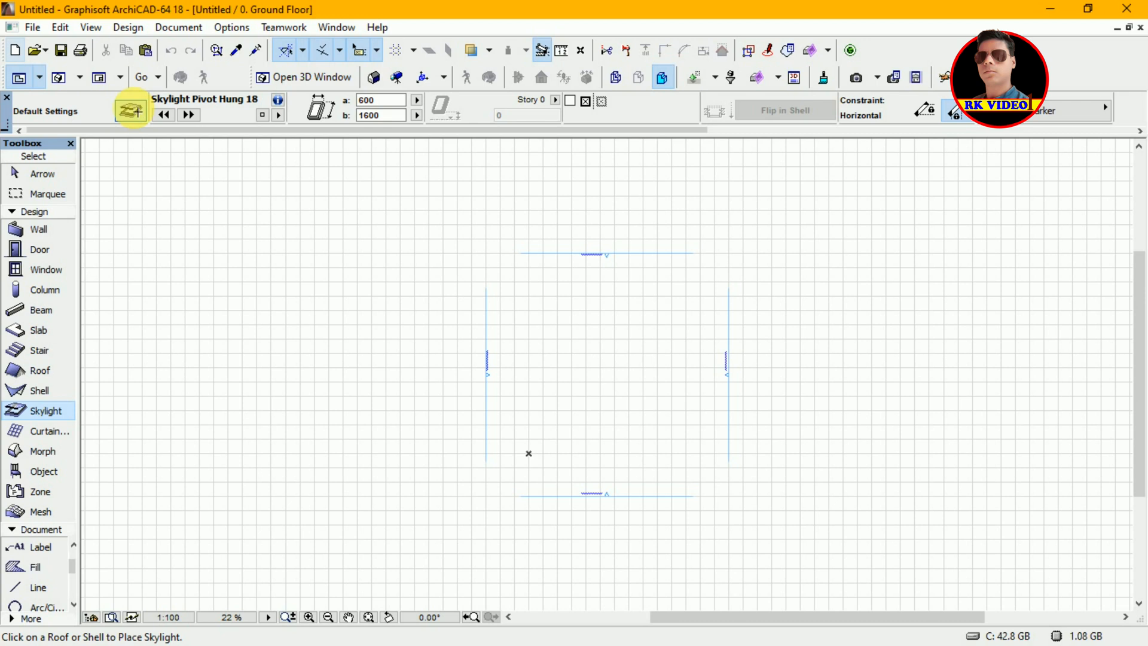
left_click(131, 110)
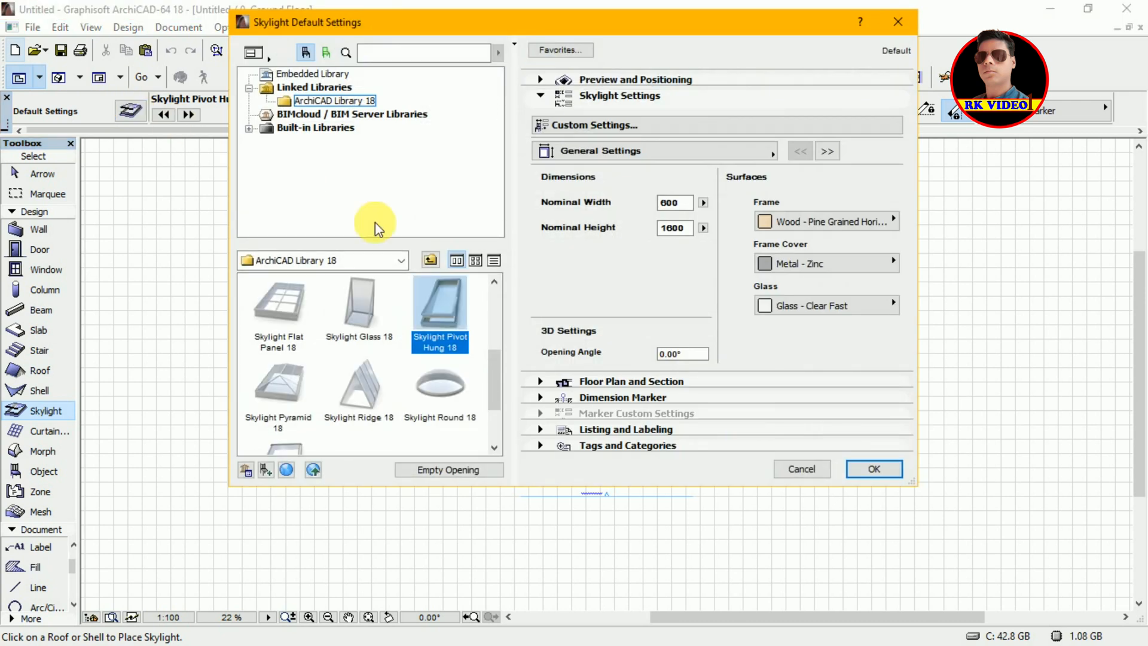
left_click(294, 311)
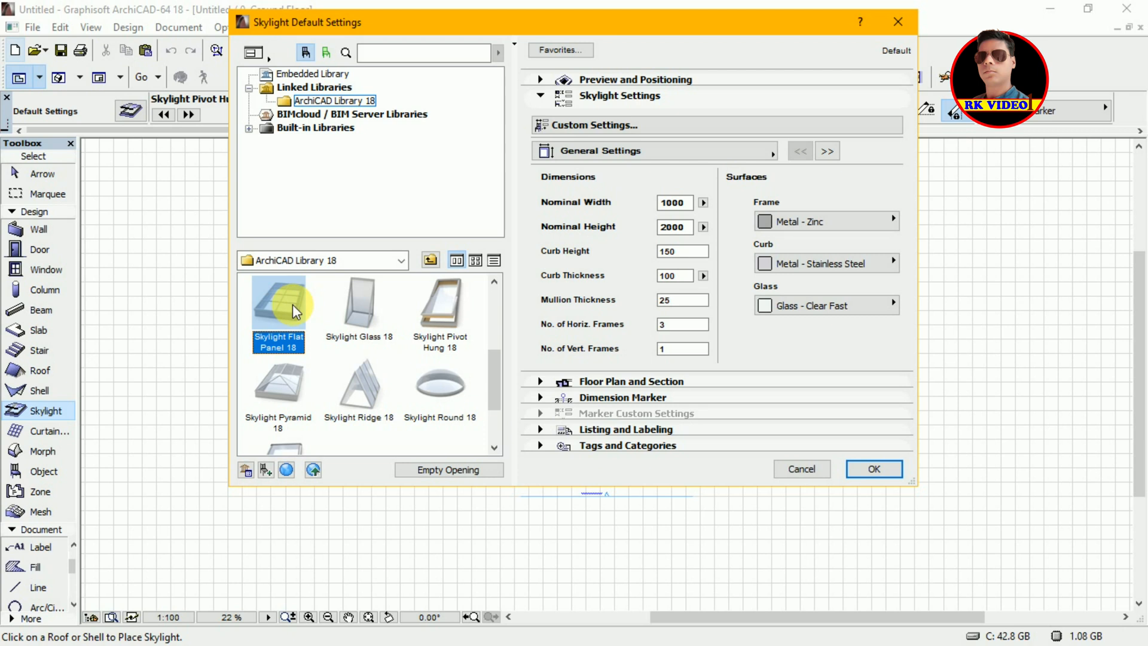
left_click(874, 469)
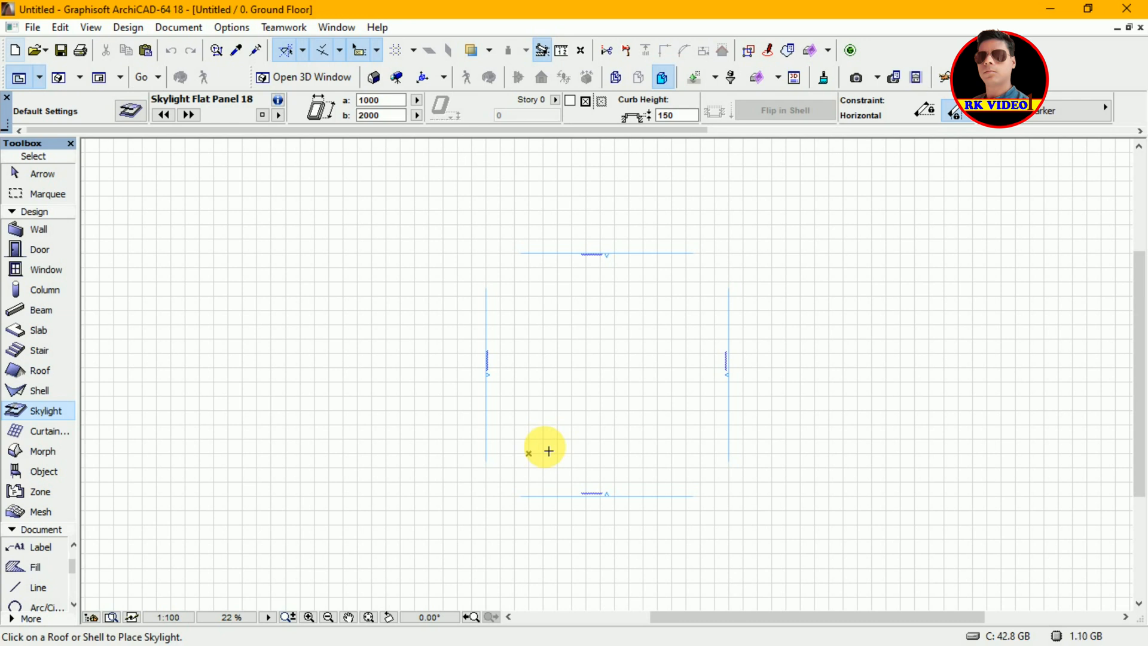
Step: Try to place the flat panel skylight on the empty ground floor plan
left_click(529, 455)
left_click(620, 371)
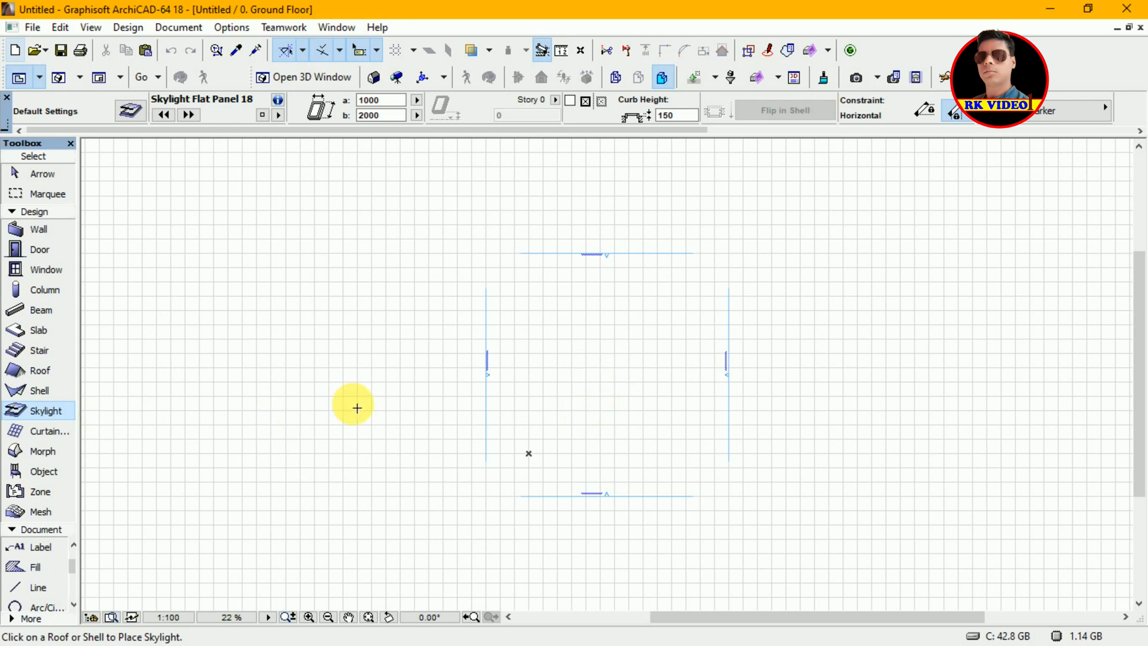
left_click(577, 413)
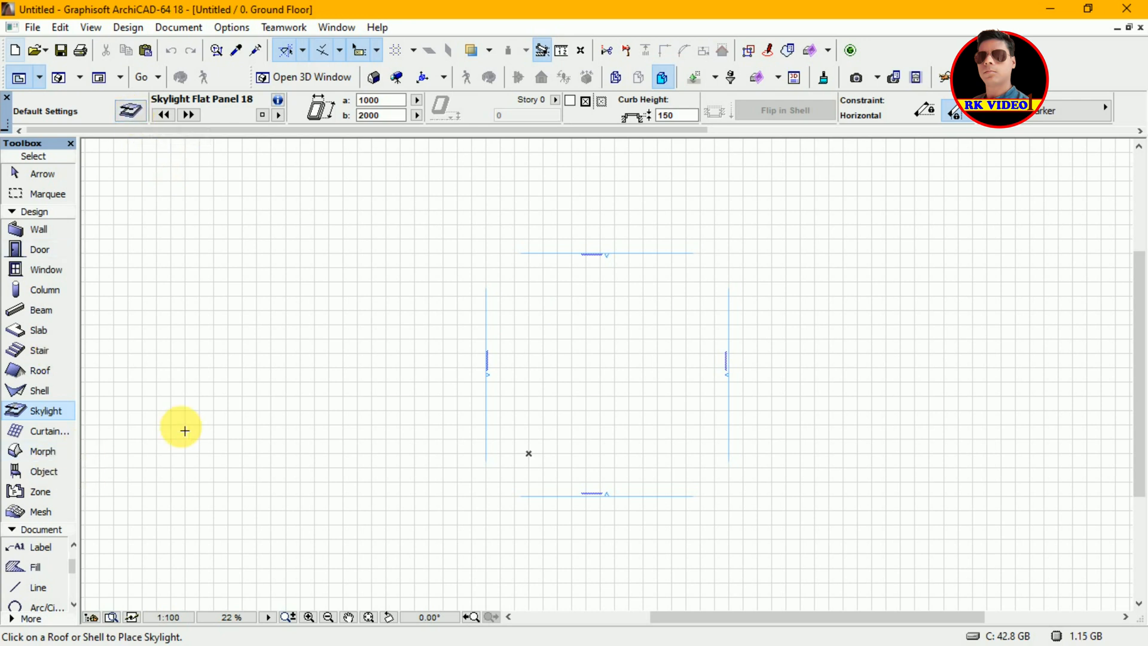
key("Escape")
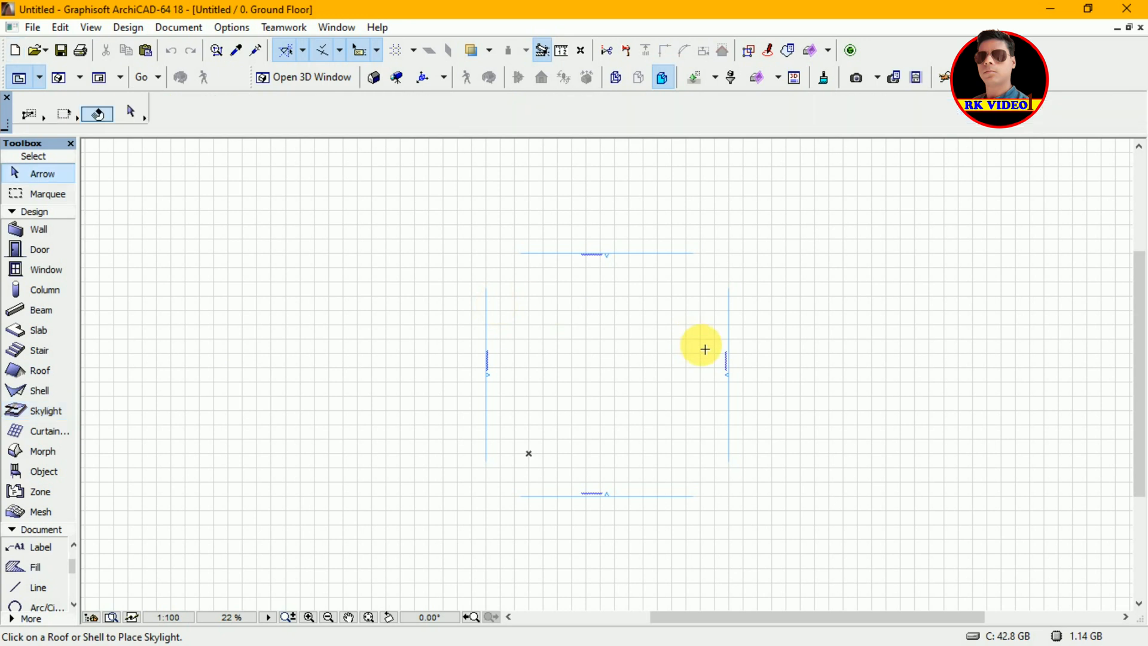
Step: Switch the default skylight type back to Skylight Pivot Hung 18 and leave the Skylight tool
left_click(45, 410)
left_click(614, 363)
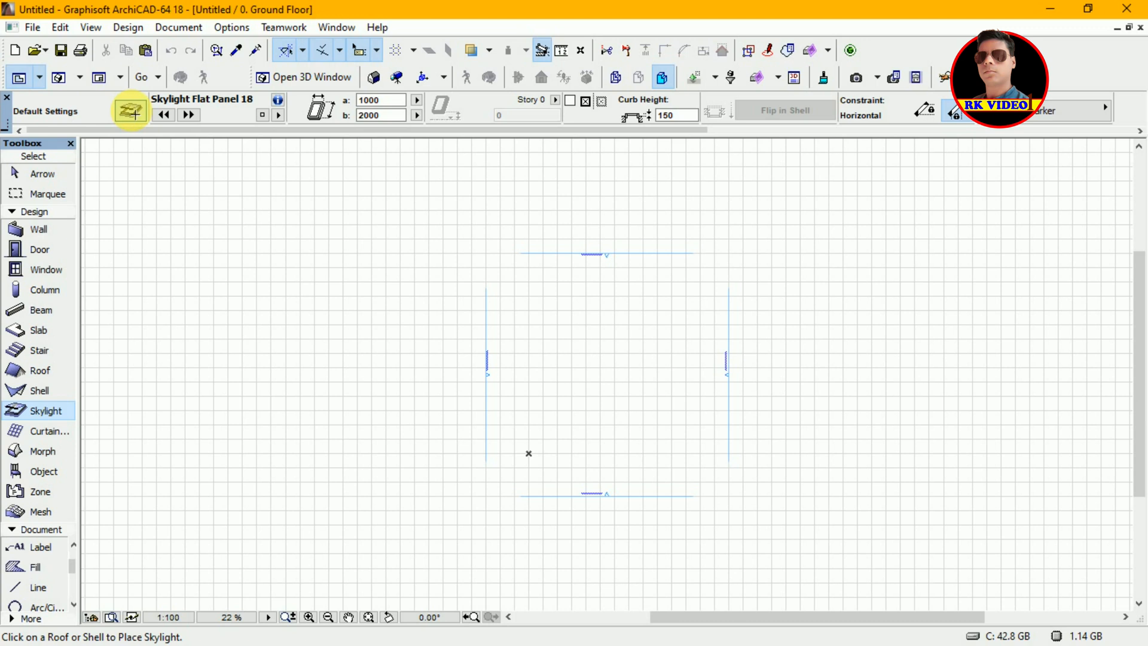
left_click(130, 111)
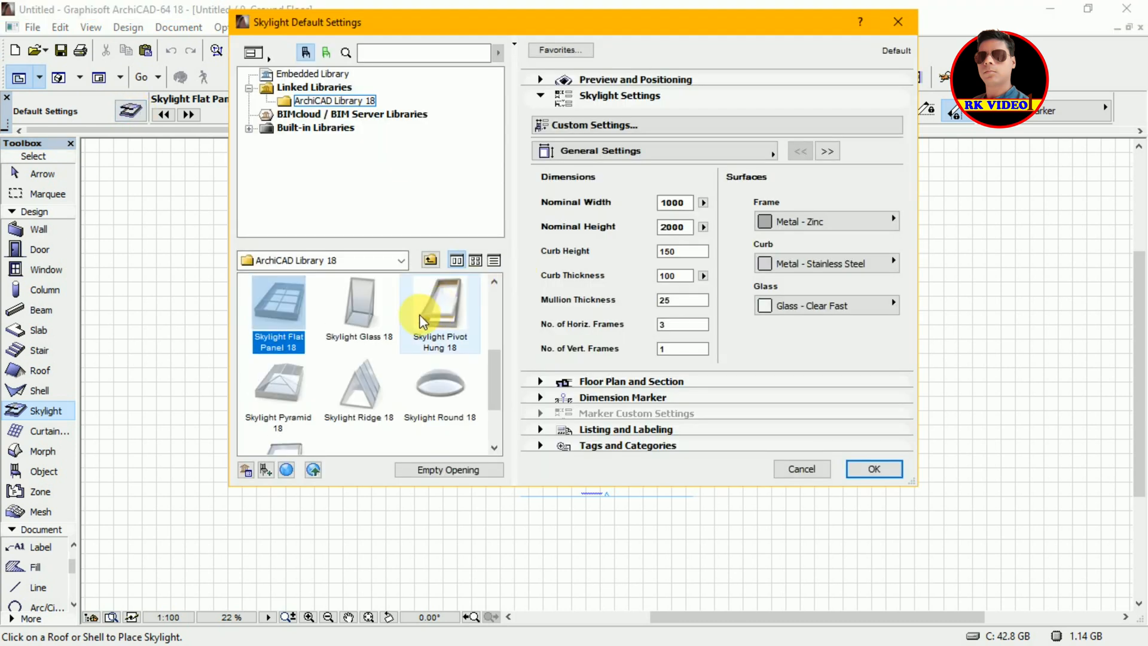
left_click(438, 312)
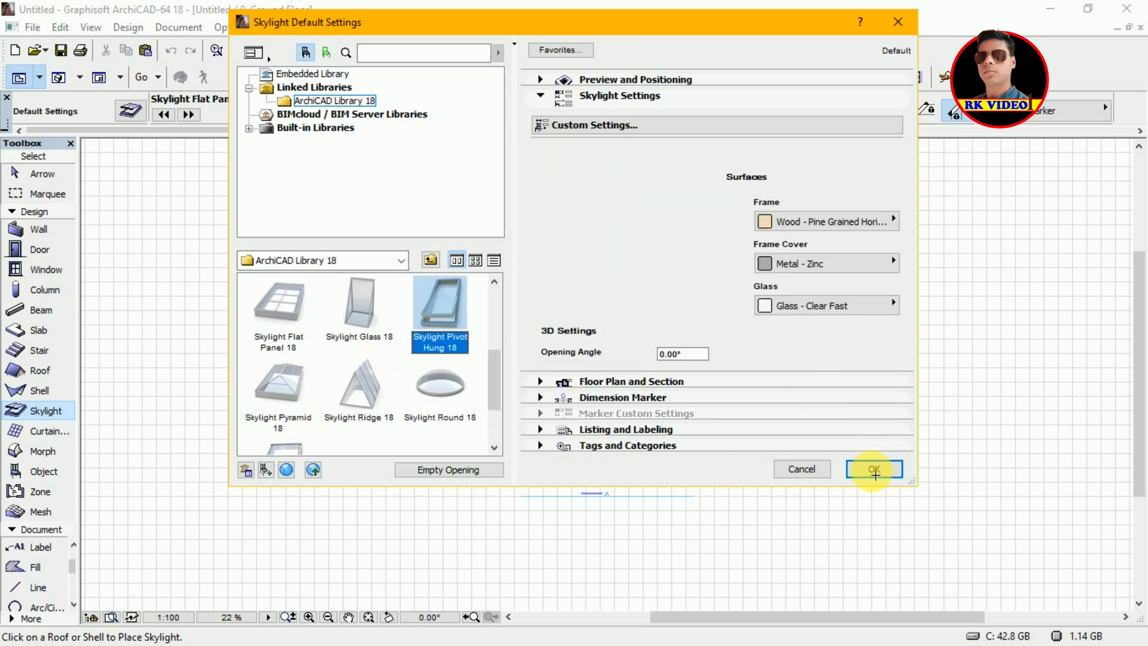
left_click(874, 469)
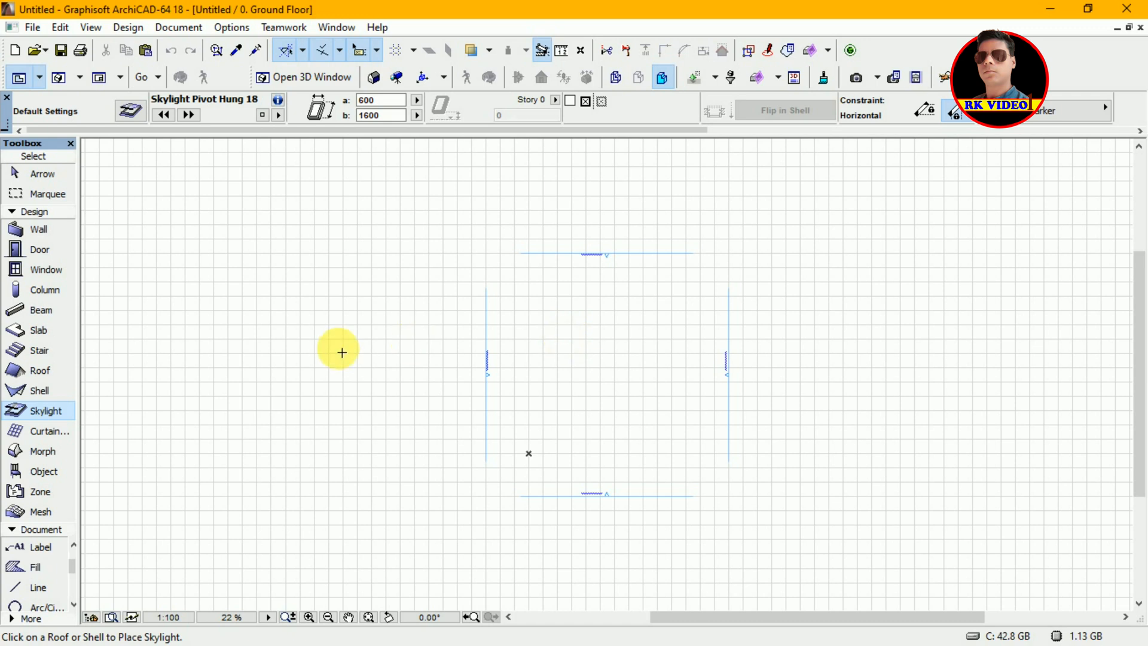
key("Escape")
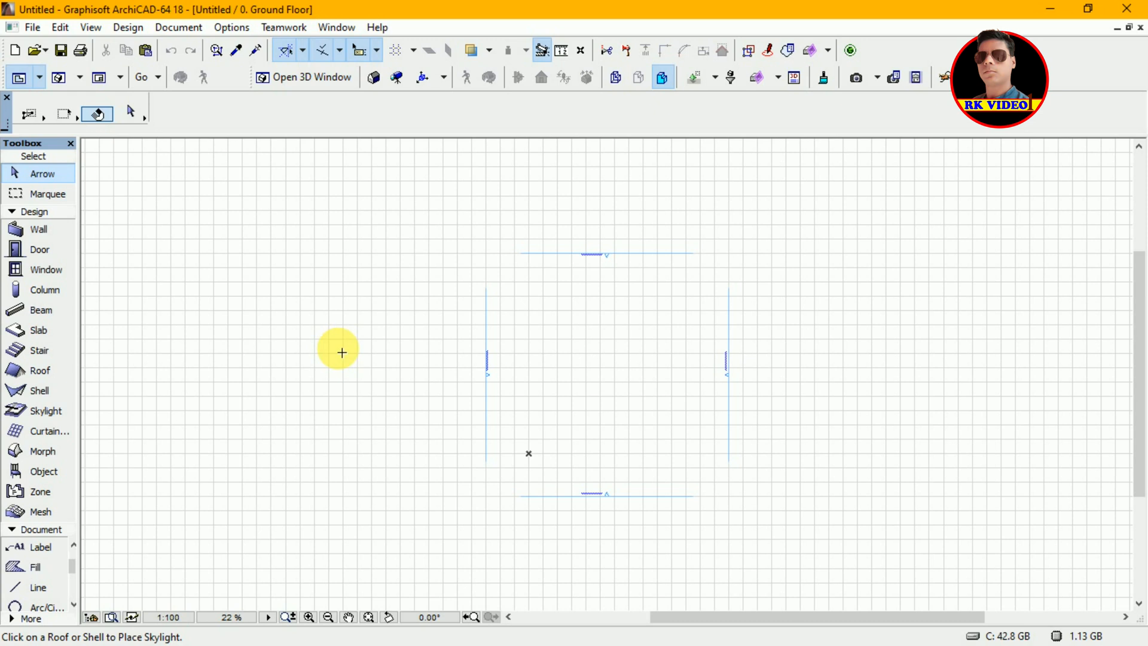
Step: Close the current project and create a new one from ArchiCAD 18 Template.tpl with the current profile
left_click(1140, 28)
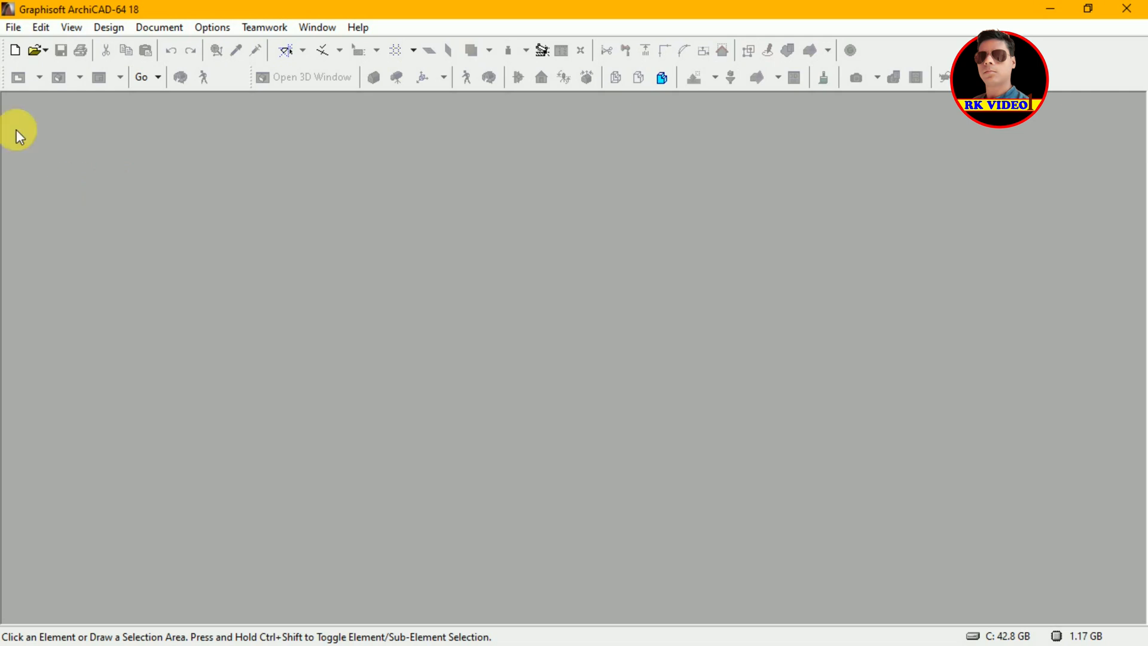
left_click(13, 54)
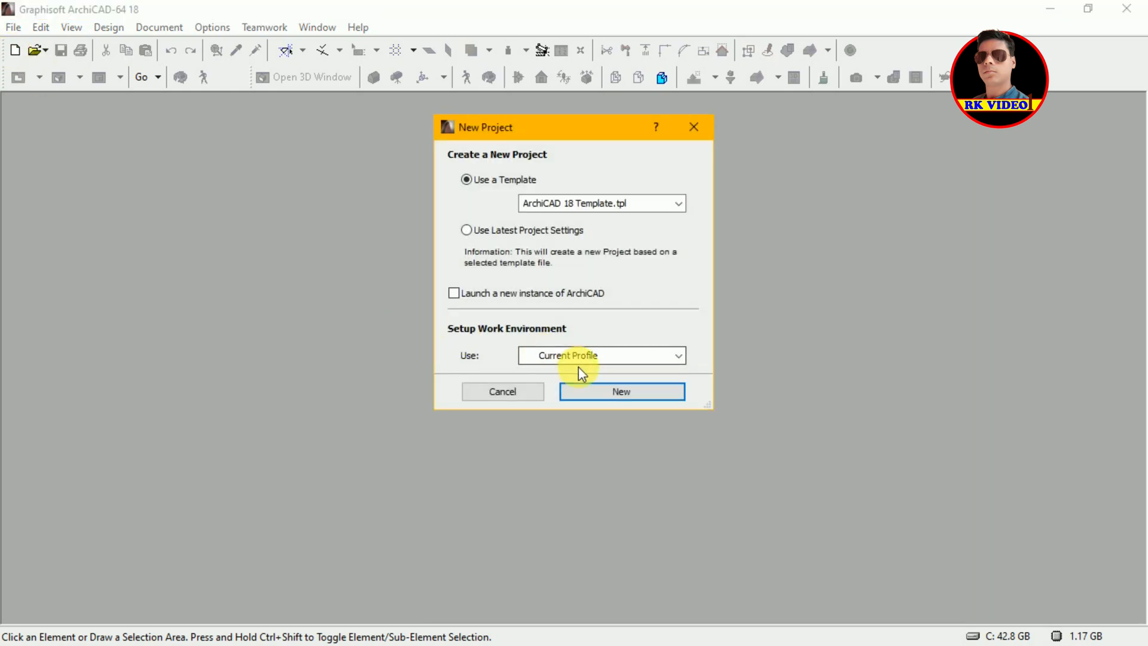
left_click(601, 388)
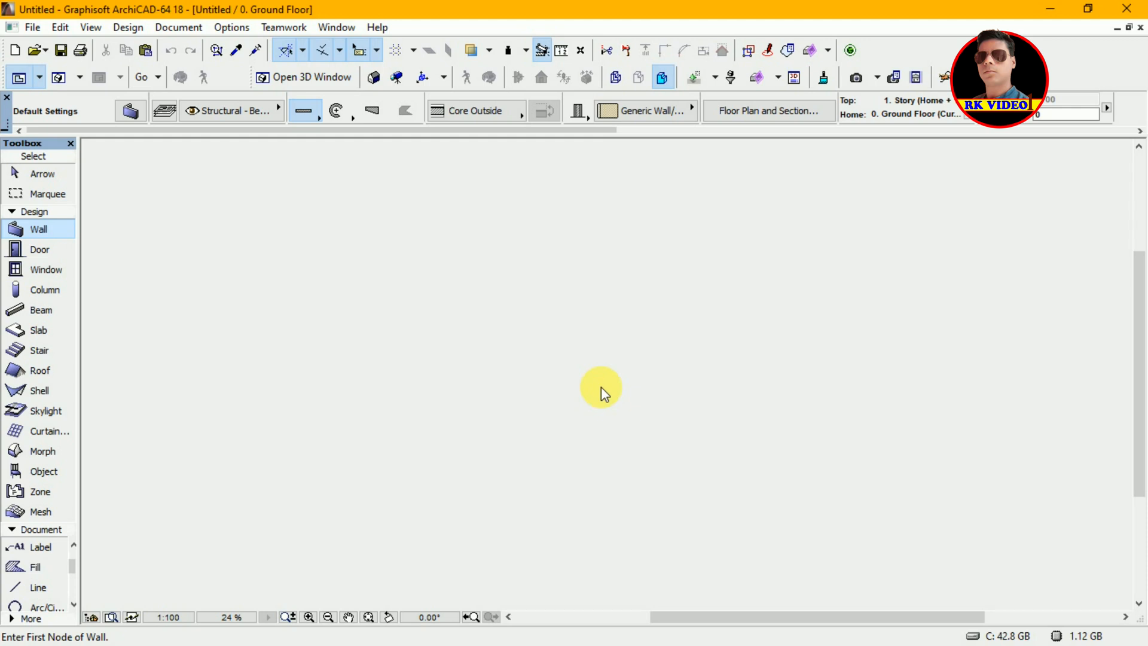
Step: Draw a rectangular wall enclosure about 6460 by 6460 mm between the elevation markers, using the rectangle geometry method
scroll(601, 386, "down", 1)
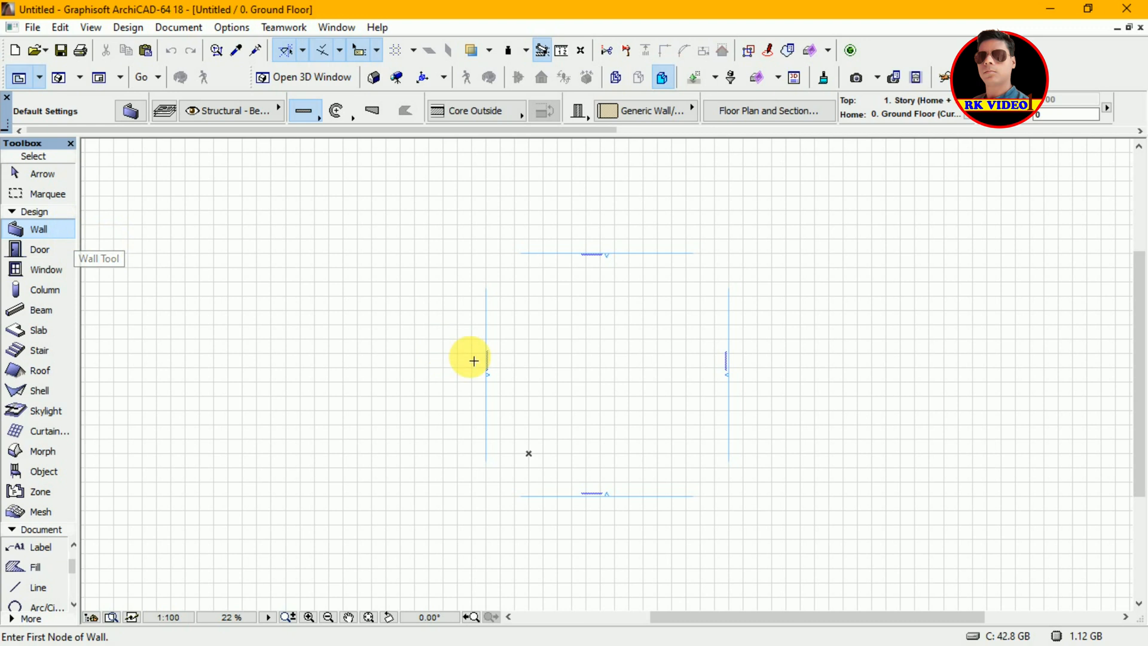
left_click(543, 343)
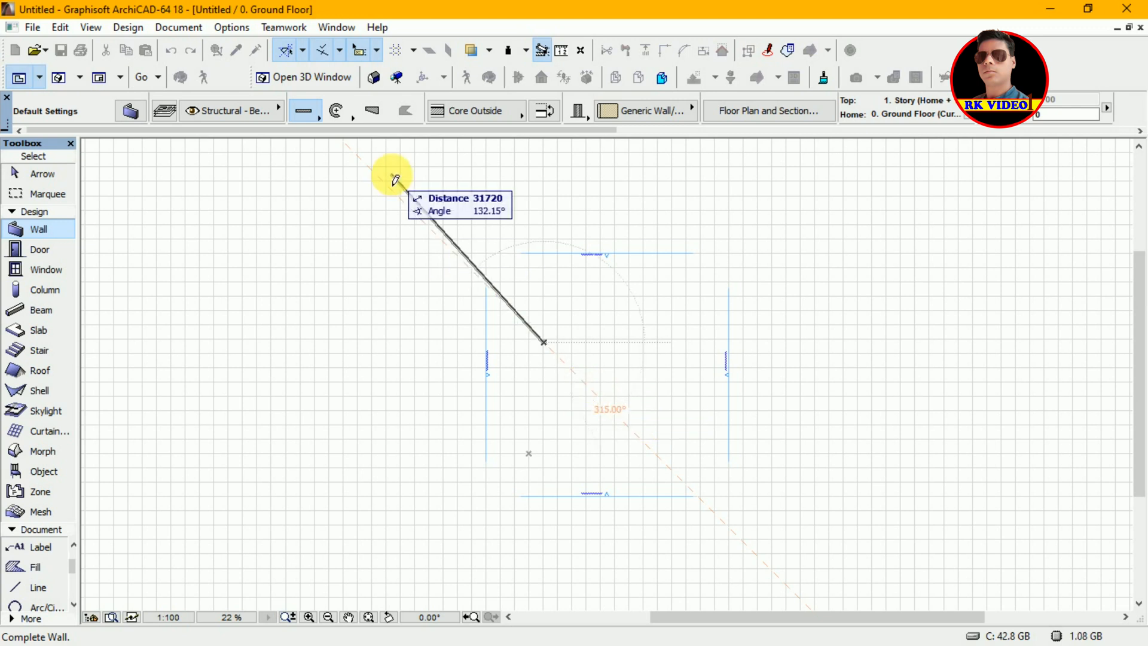
left_click(317, 119)
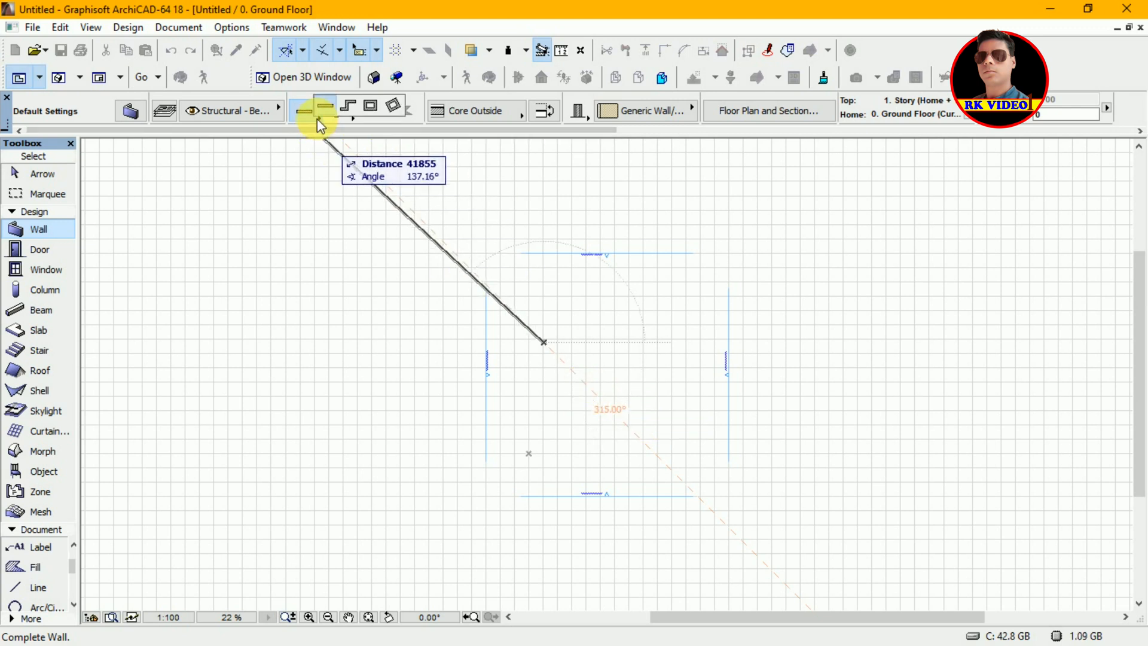
left_click(370, 108)
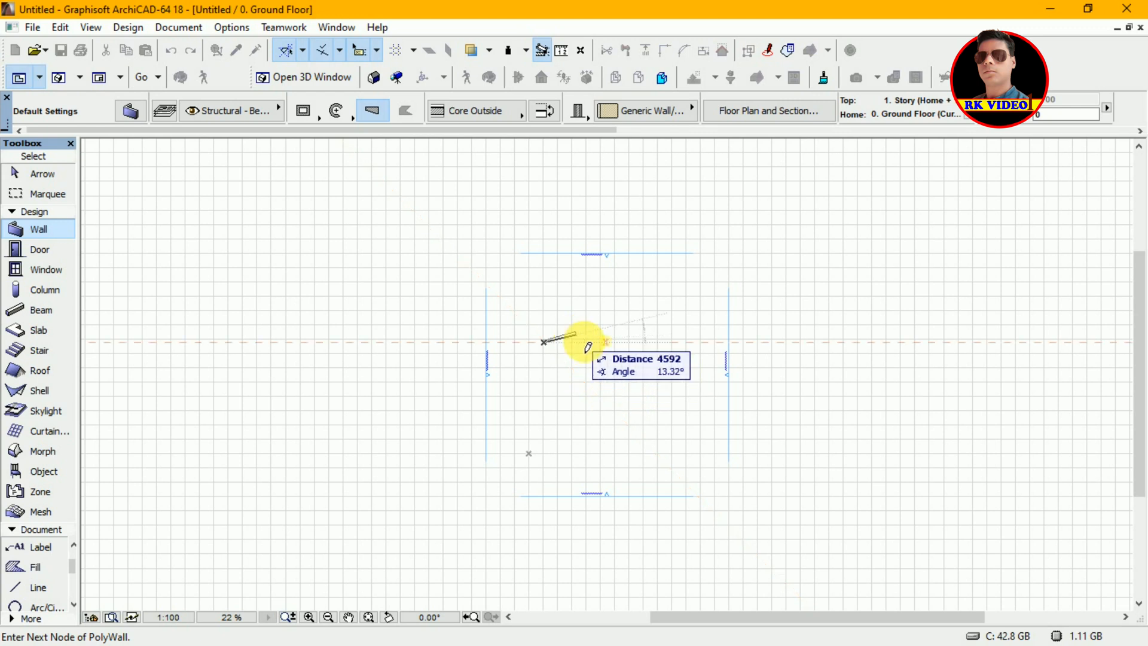
left_click(303, 110)
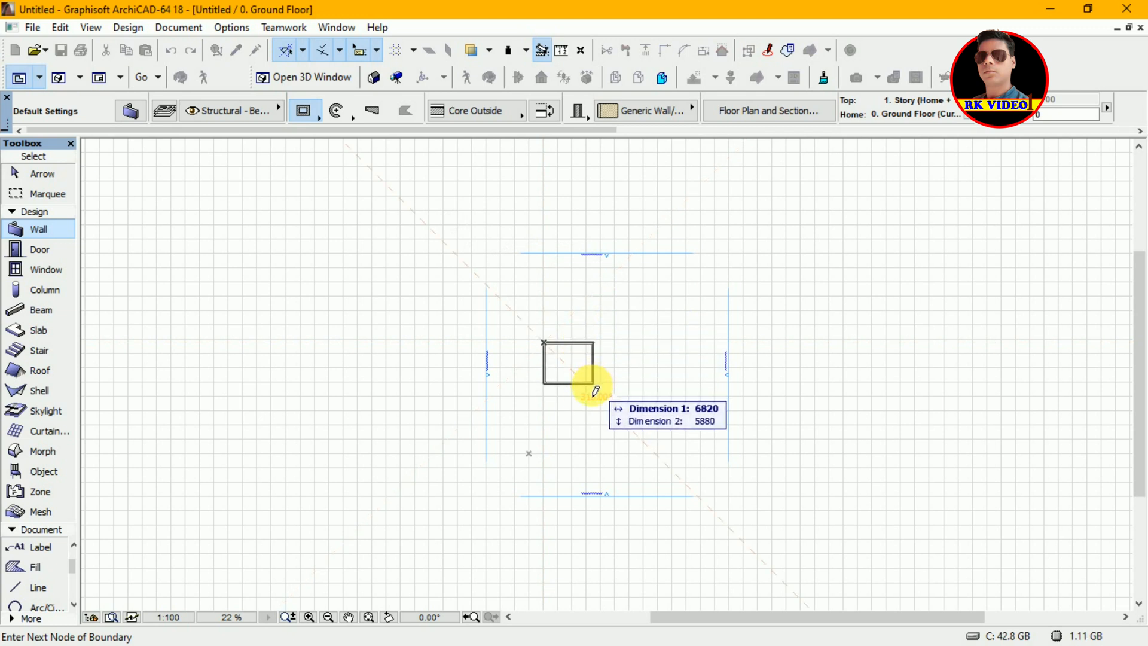
left_click(596, 392)
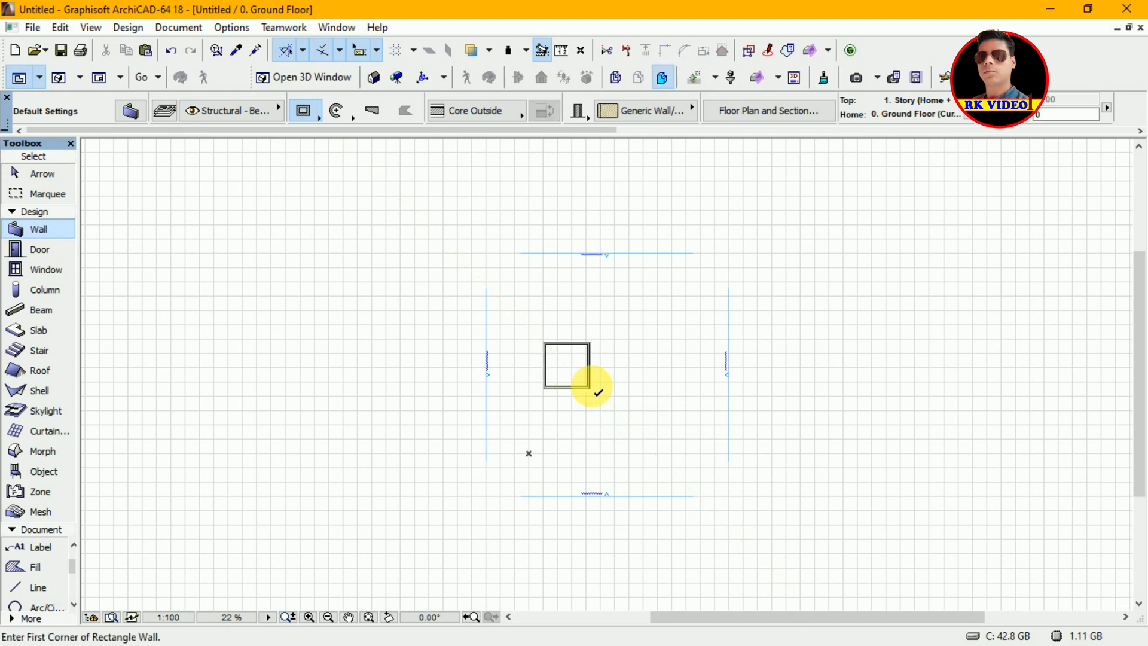
key("Escape")
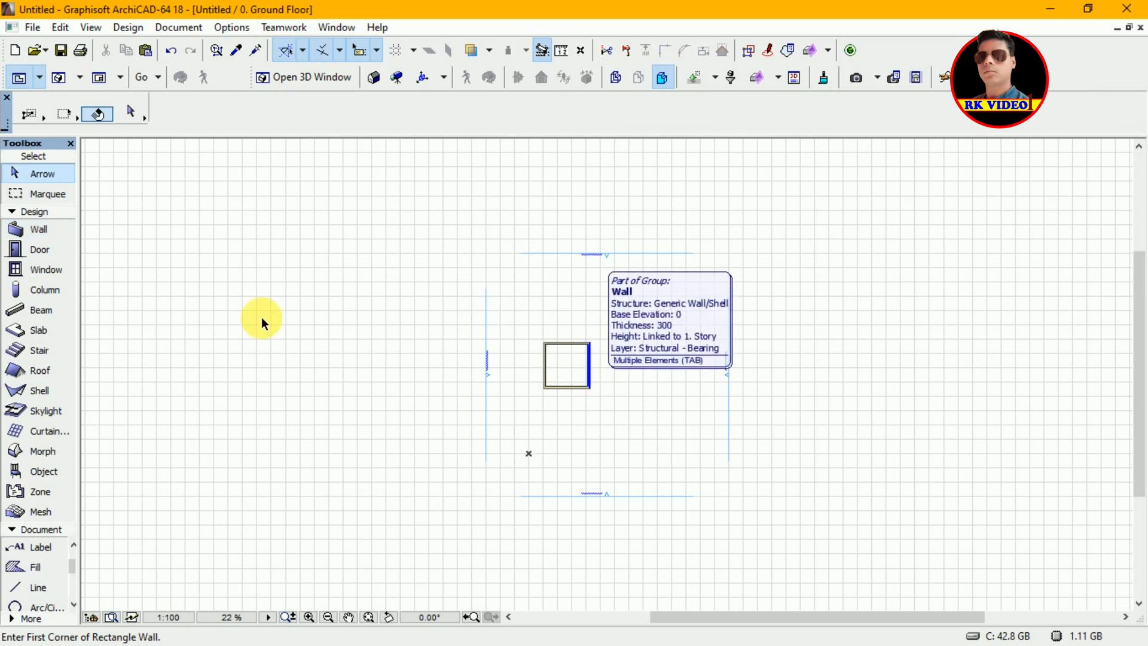
Step: Draw a rectangular slab about 6460 by 6460 mm between opposite outer corners of the wall enclosure
left_click(39, 328)
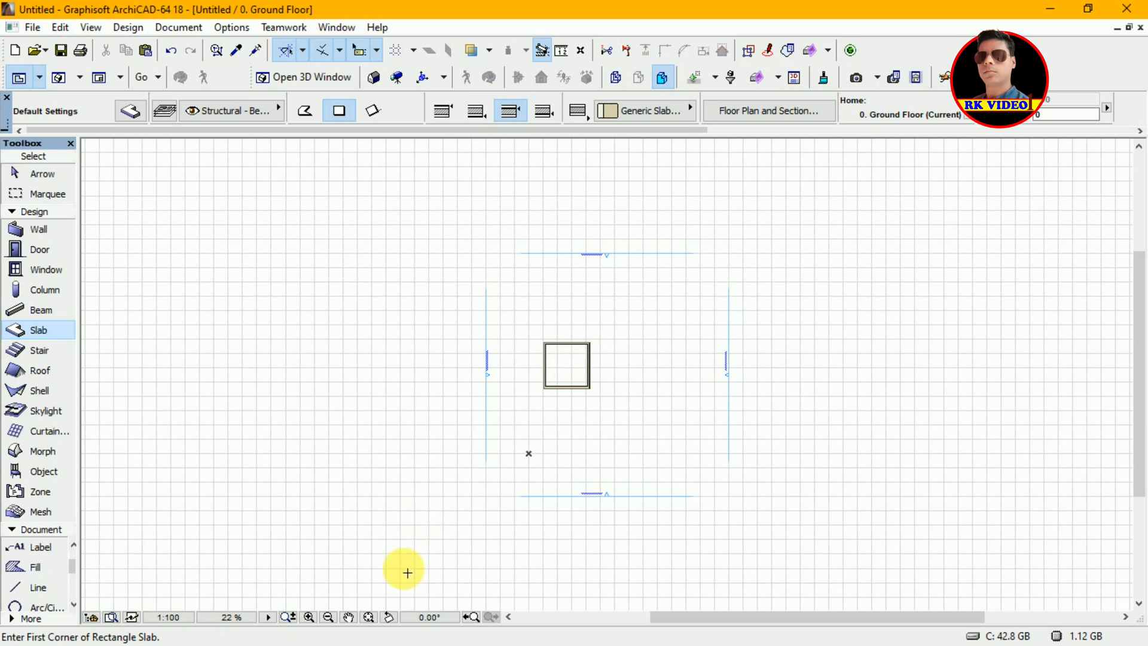
left_click(308, 619)
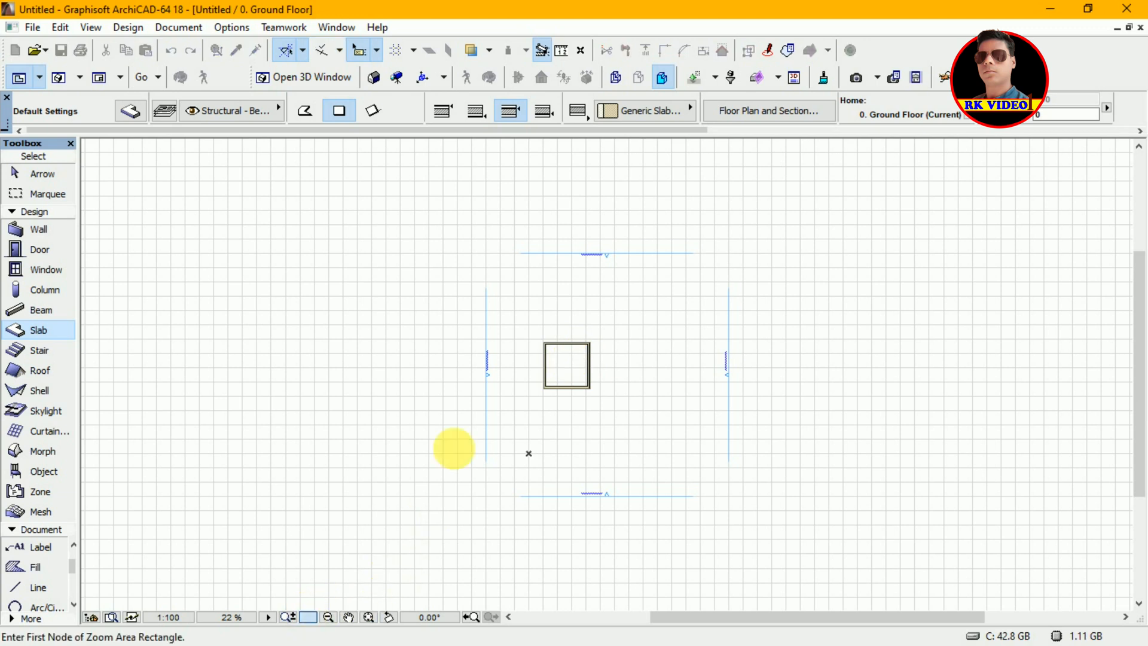
left_click(560, 385)
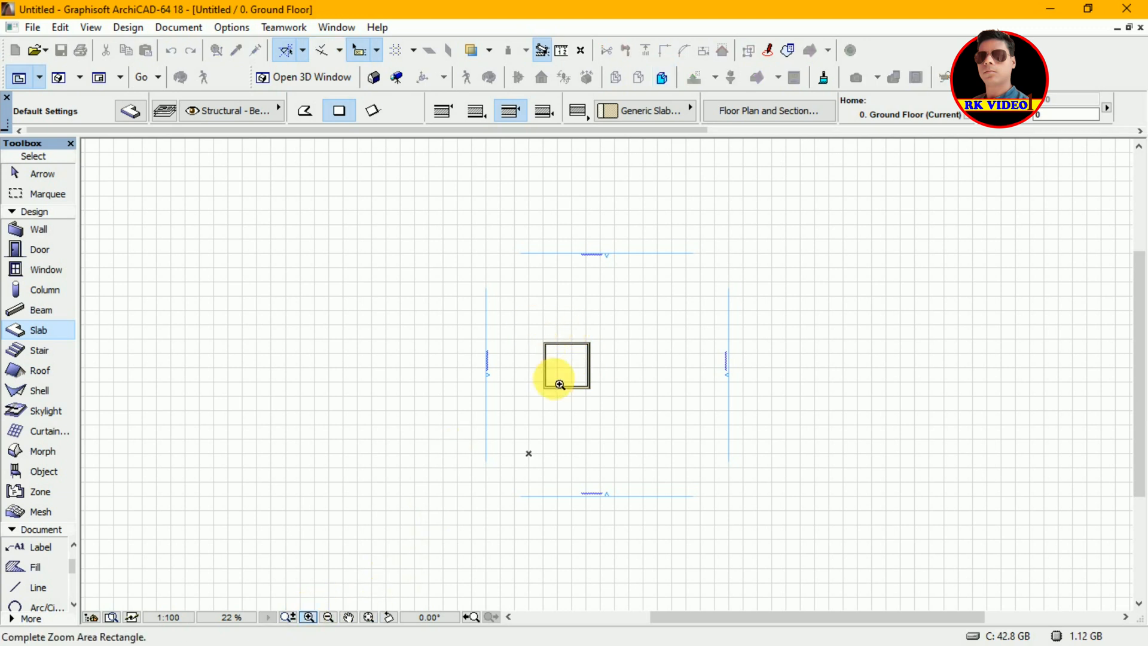
left_click(609, 415)
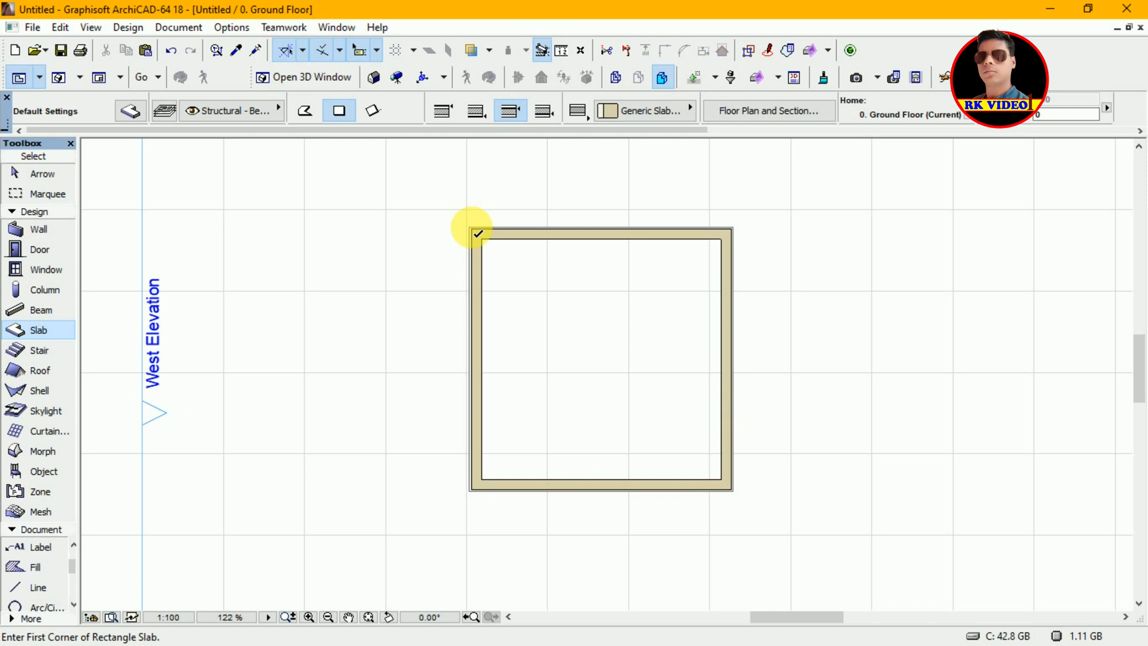
left_click(471, 229)
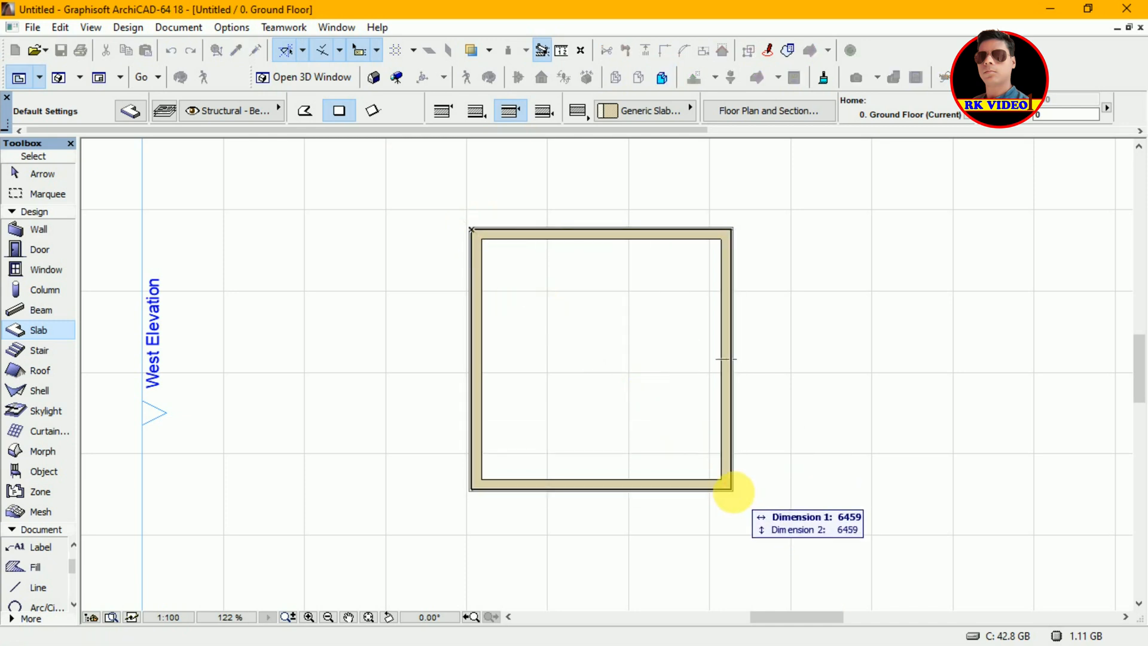
left_click(734, 491)
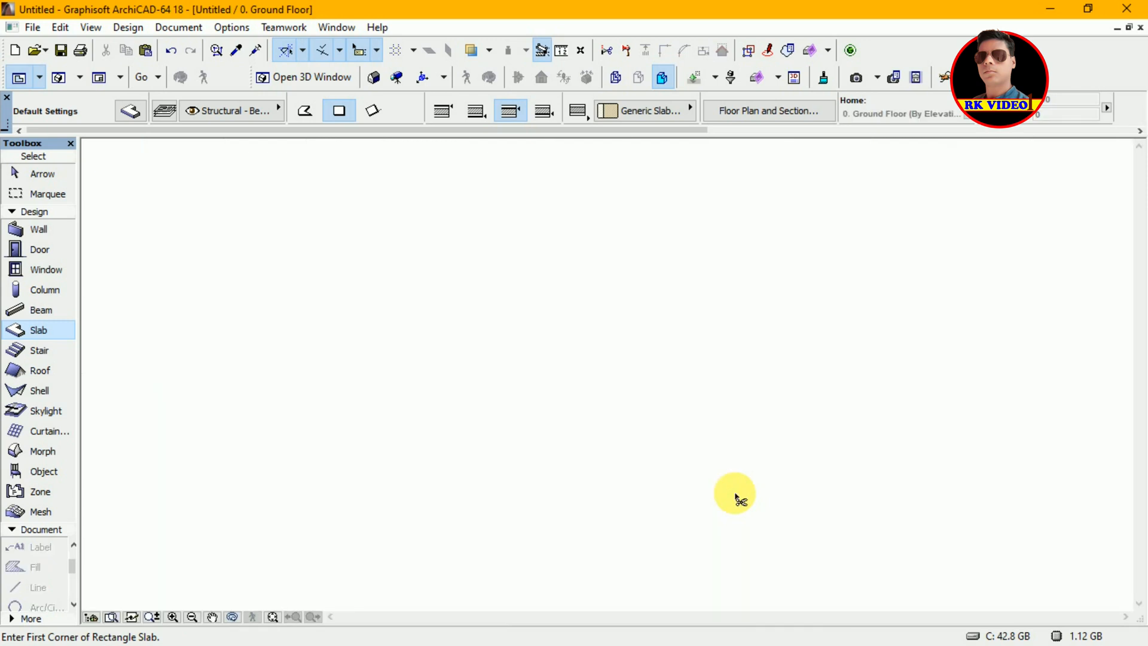
Step: Show the model in 3D and move the slab vertically up by 200 mm from its lower front corner
key("F3")
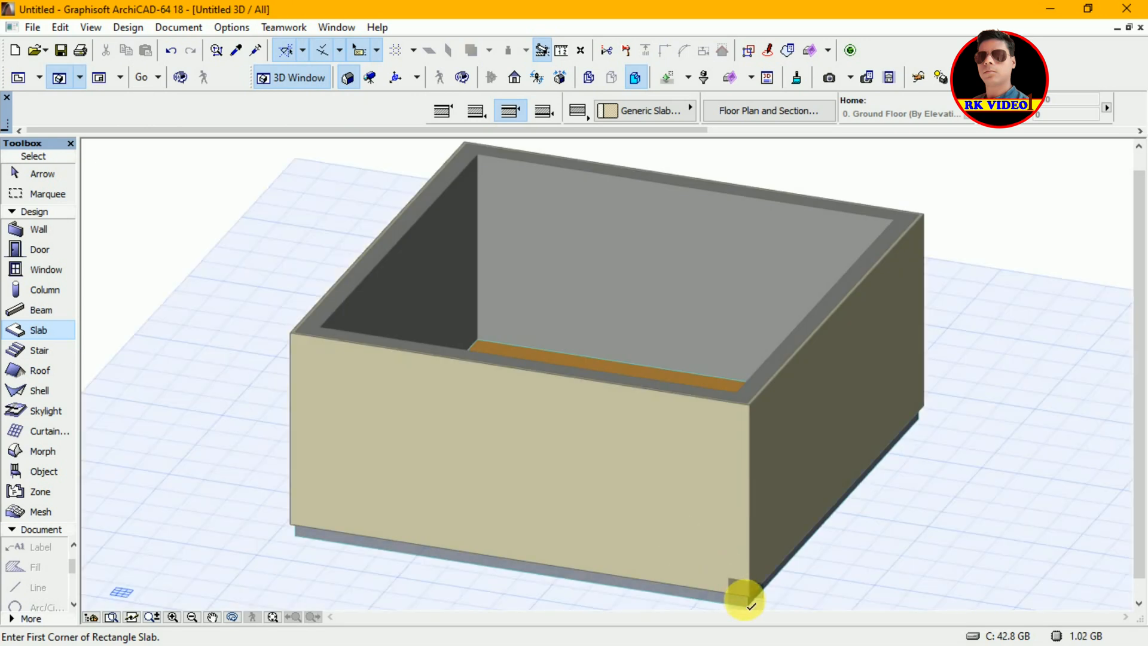
key("Escape")
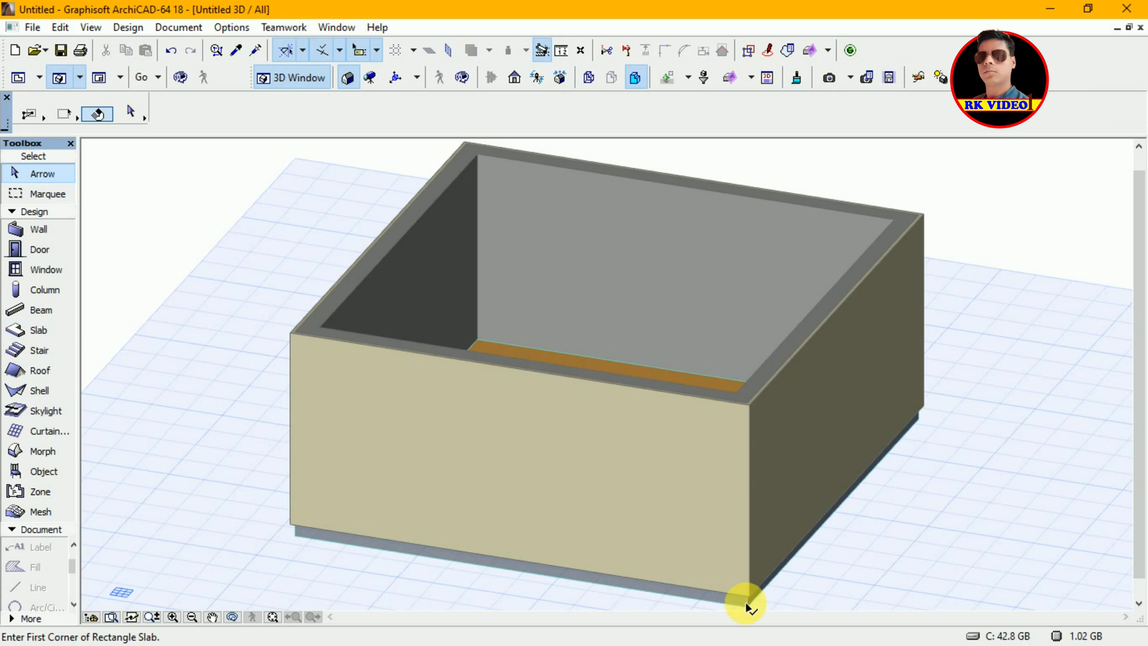
left_click(748, 607)
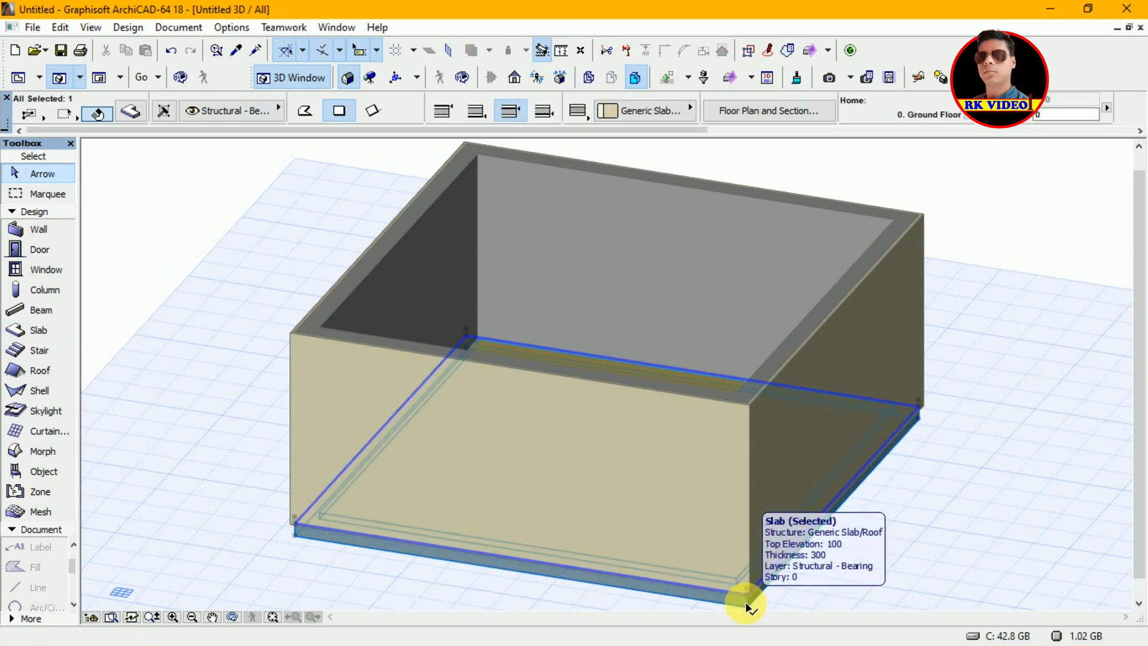
key("ctrl+d")
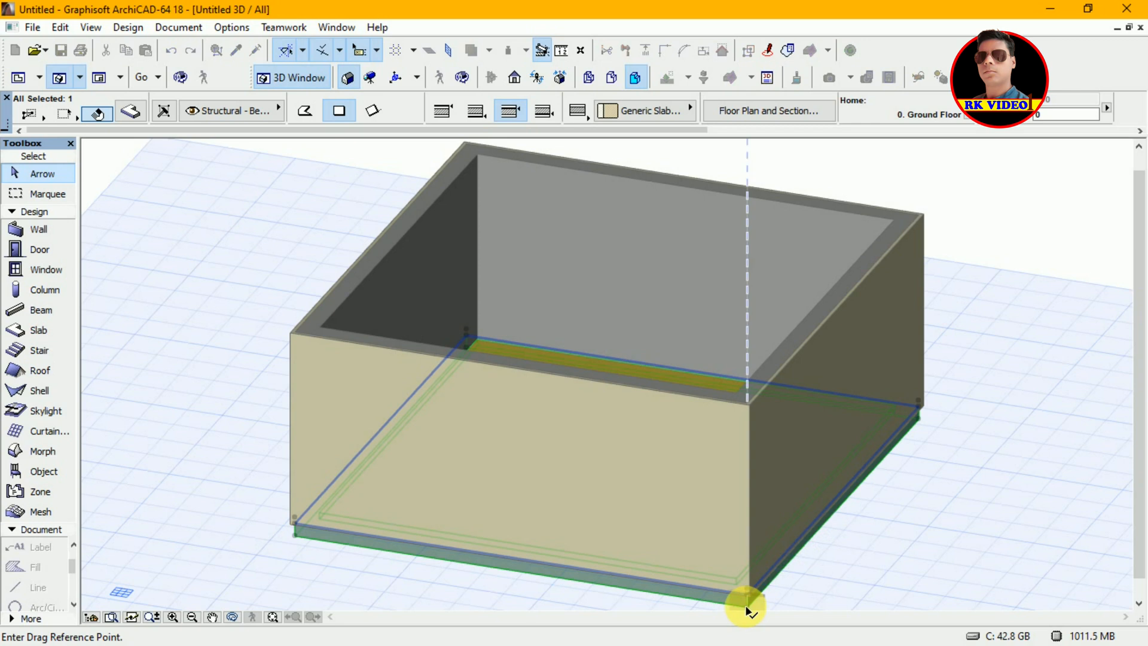
left_click(746, 607)
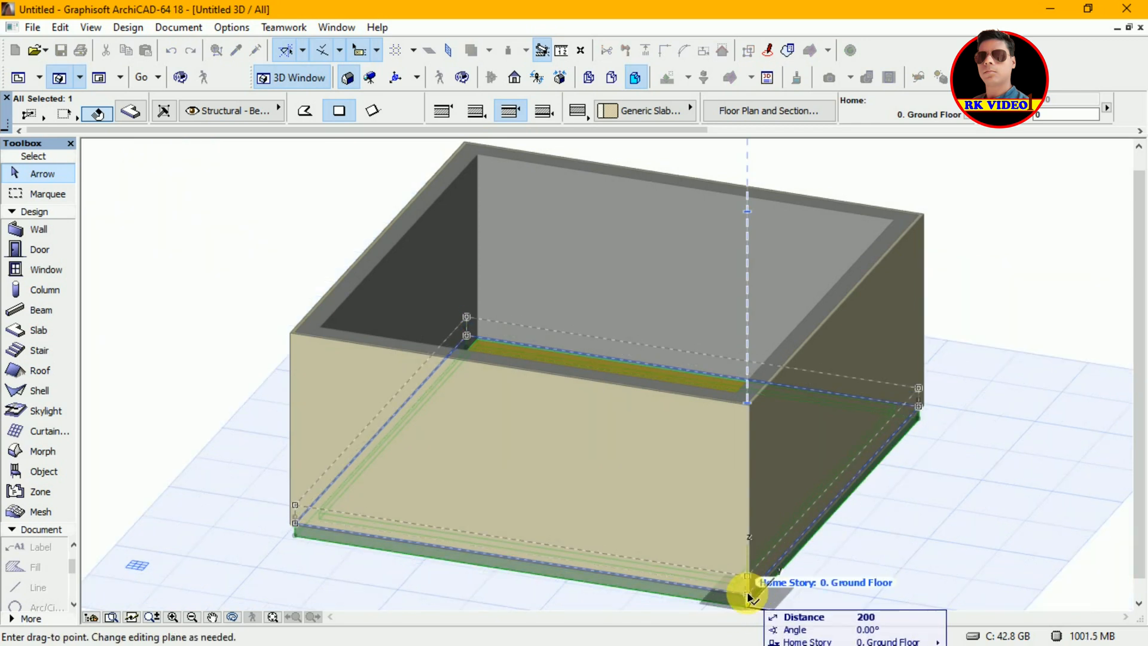
left_click(748, 596)
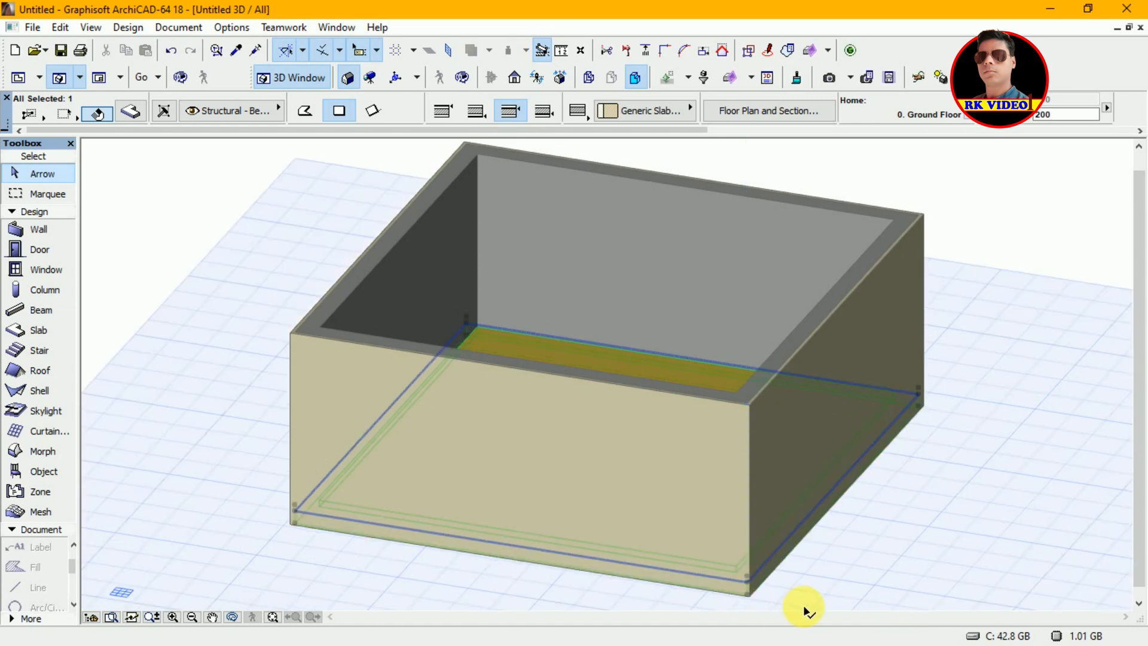
Step: Draw a rectangular multi-plane roof over the walls on the ground floor plan, between two opposite outer corners of the enclosure
key("Escape")
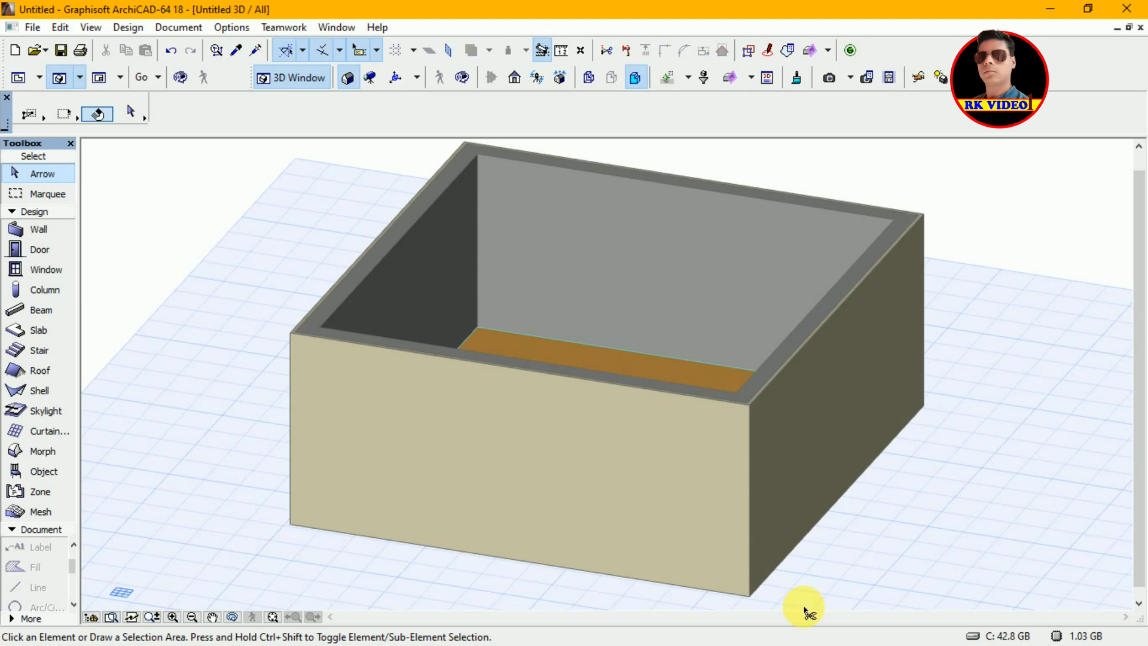
key("F2")
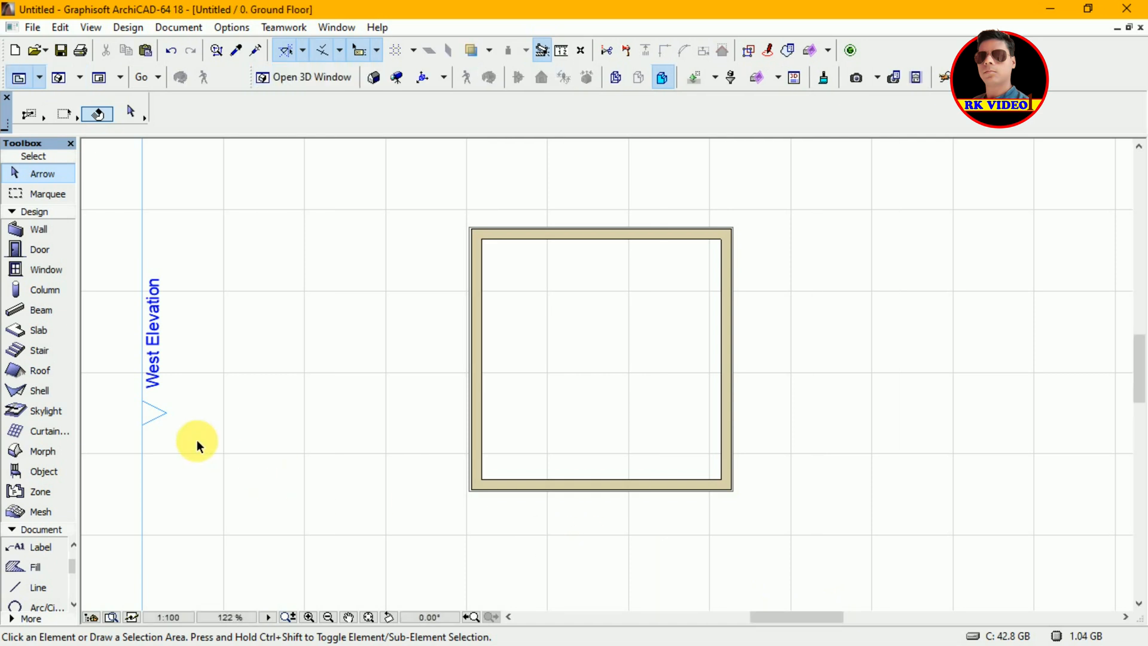
left_click(39, 370)
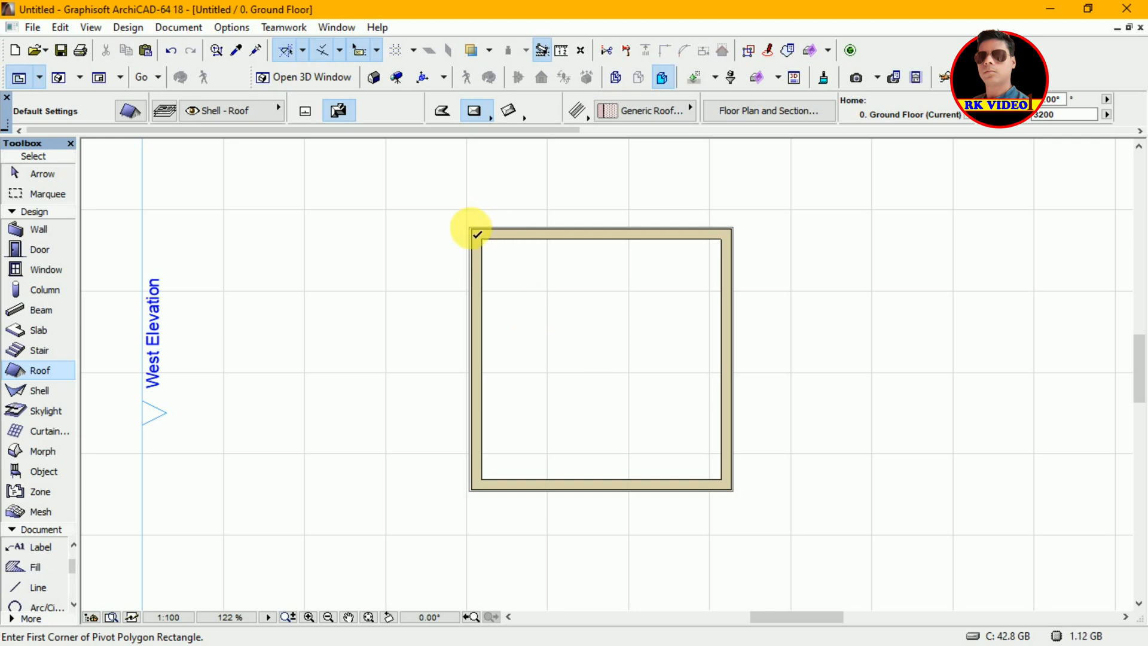
left_click(472, 229)
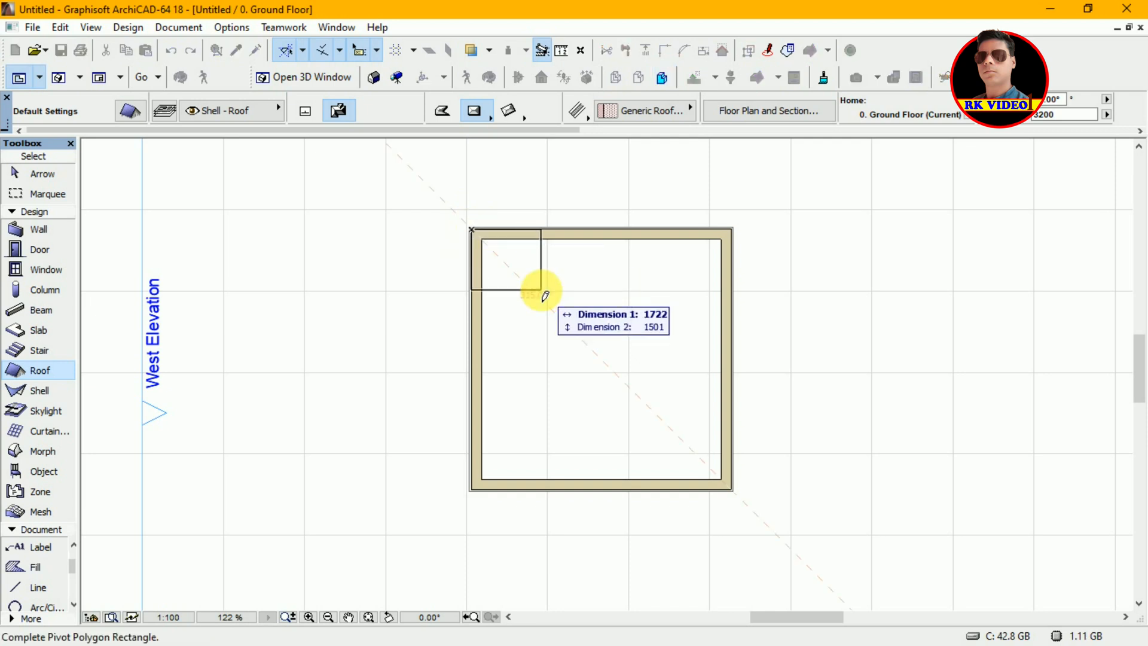
left_click(733, 490)
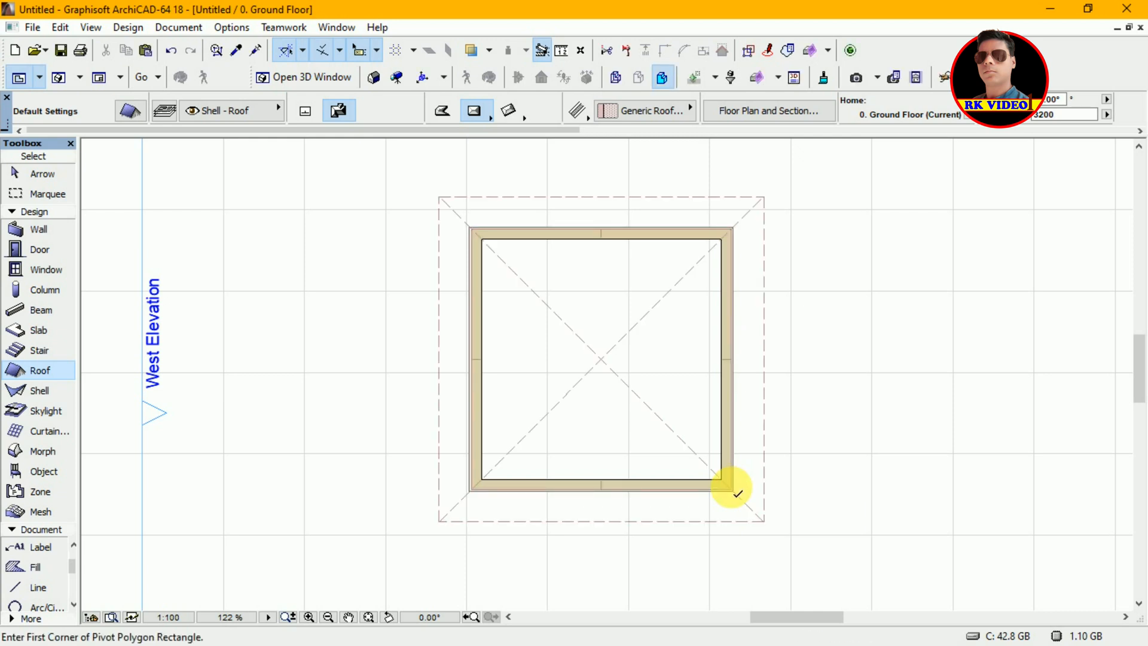
left_click(734, 491)
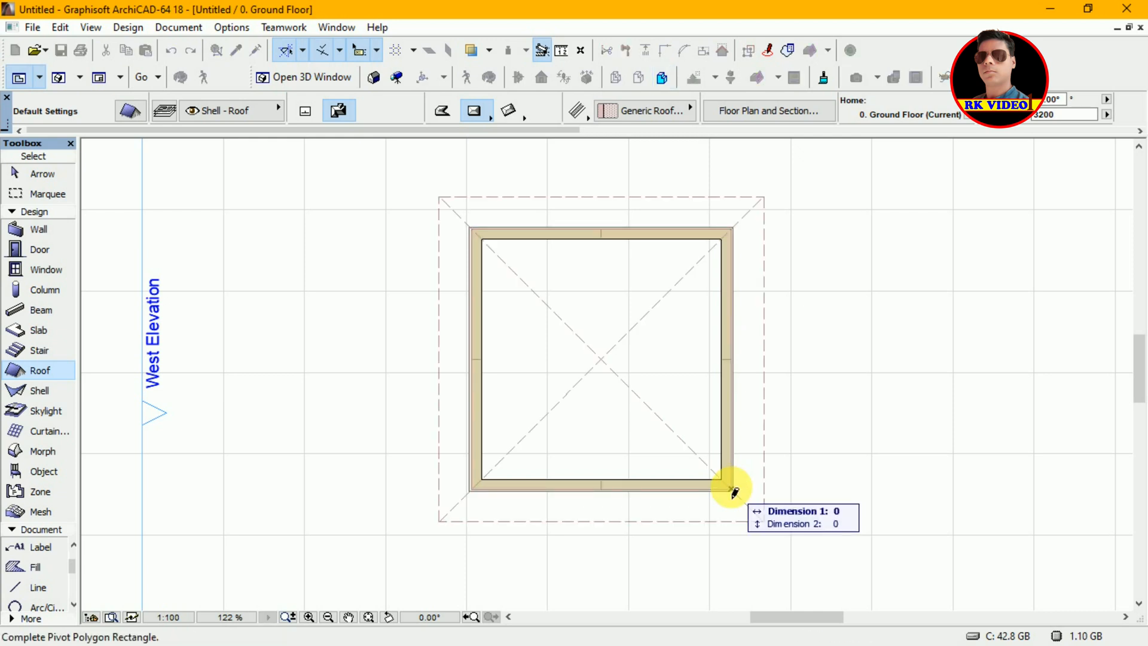
left_click(786, 477)
key("shift")
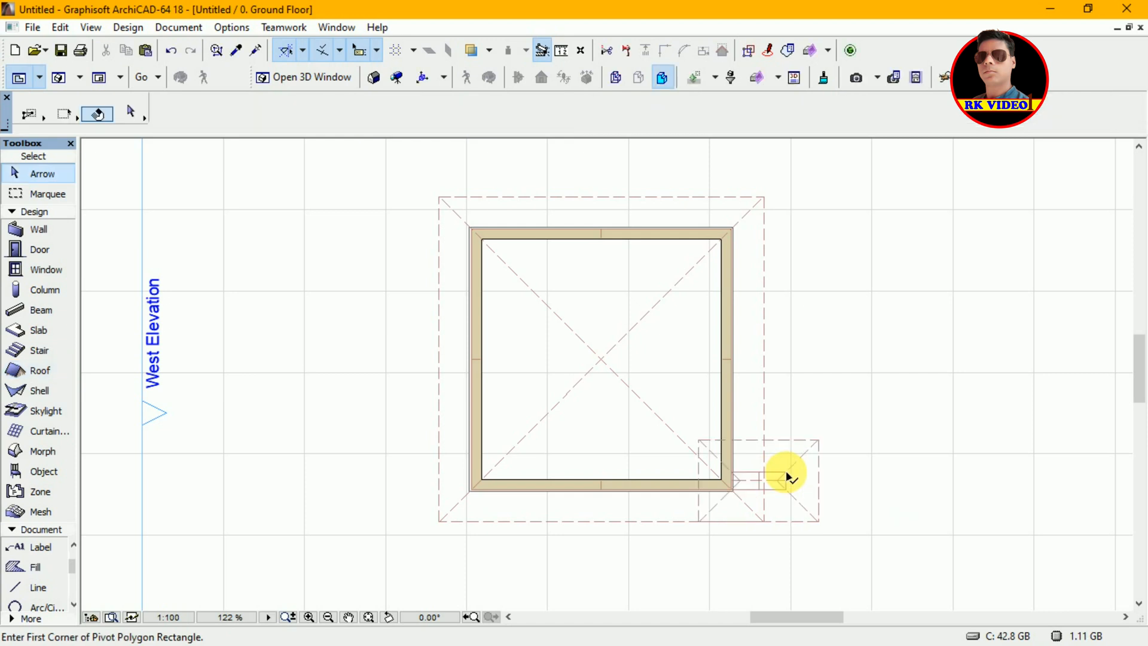
left_click(787, 478)
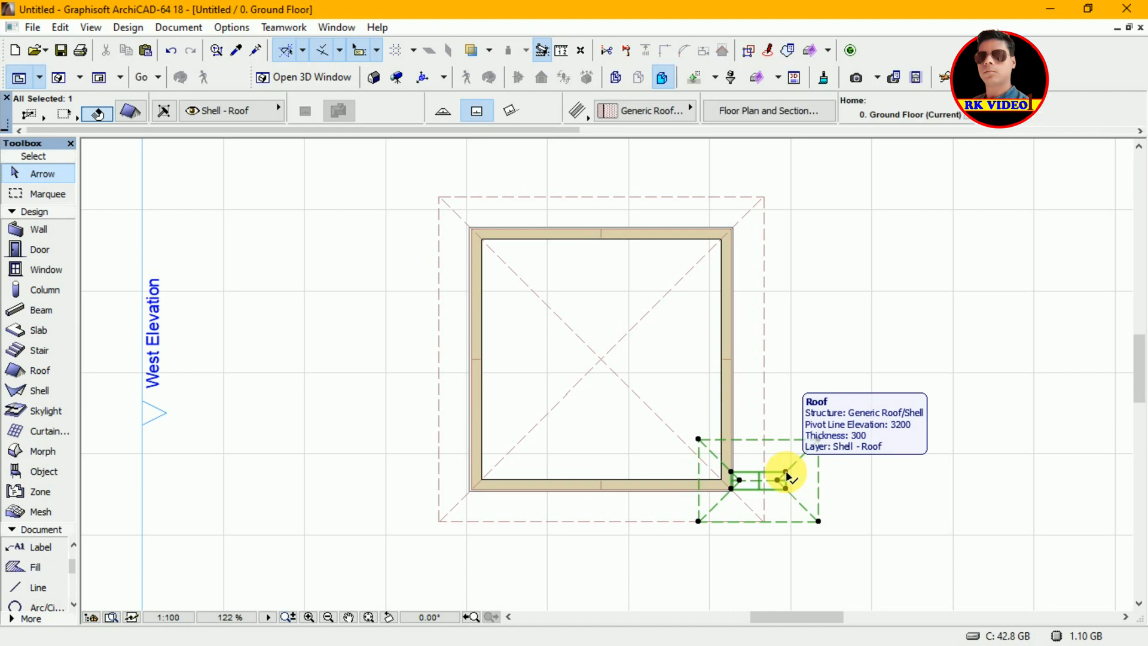
key("Delete")
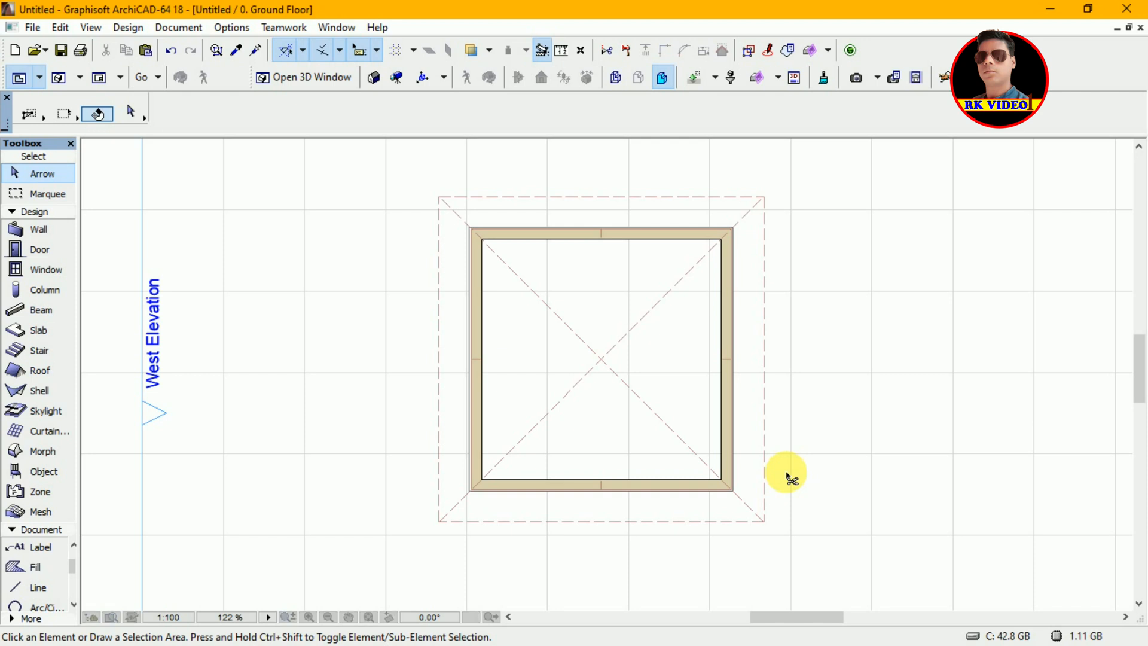
Step: Show the model in 3D and place a 600 by 1600 mm Skylight Pivot Hung 18 on the front-left roof face, near the hip
key("F3")
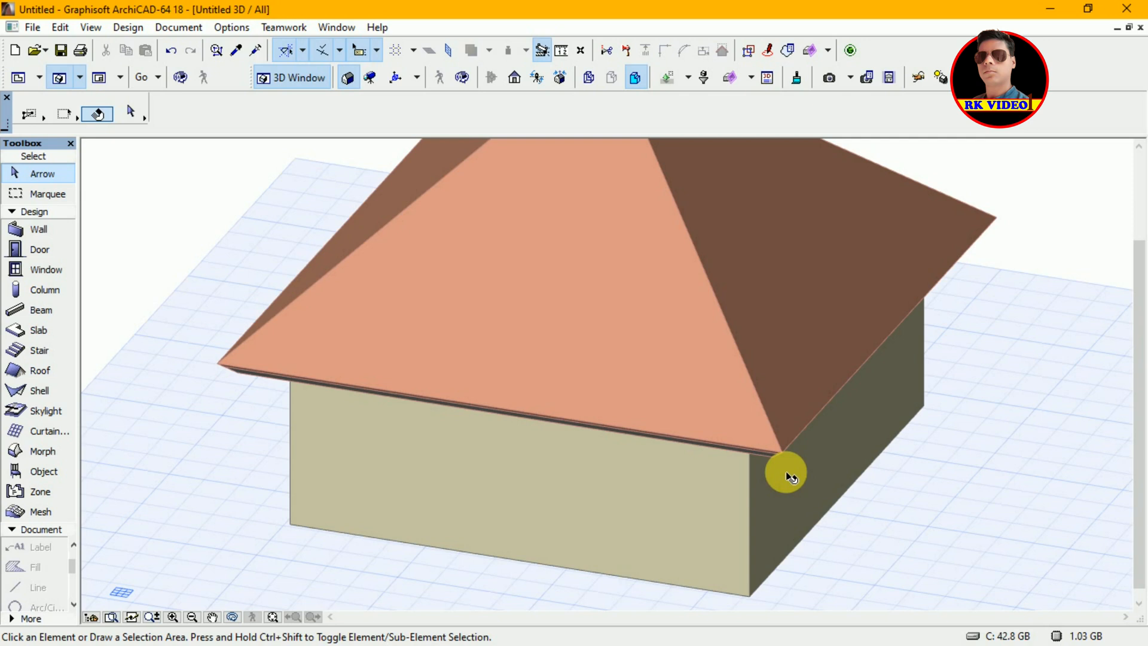
mouse_move(785, 471)
key("o")
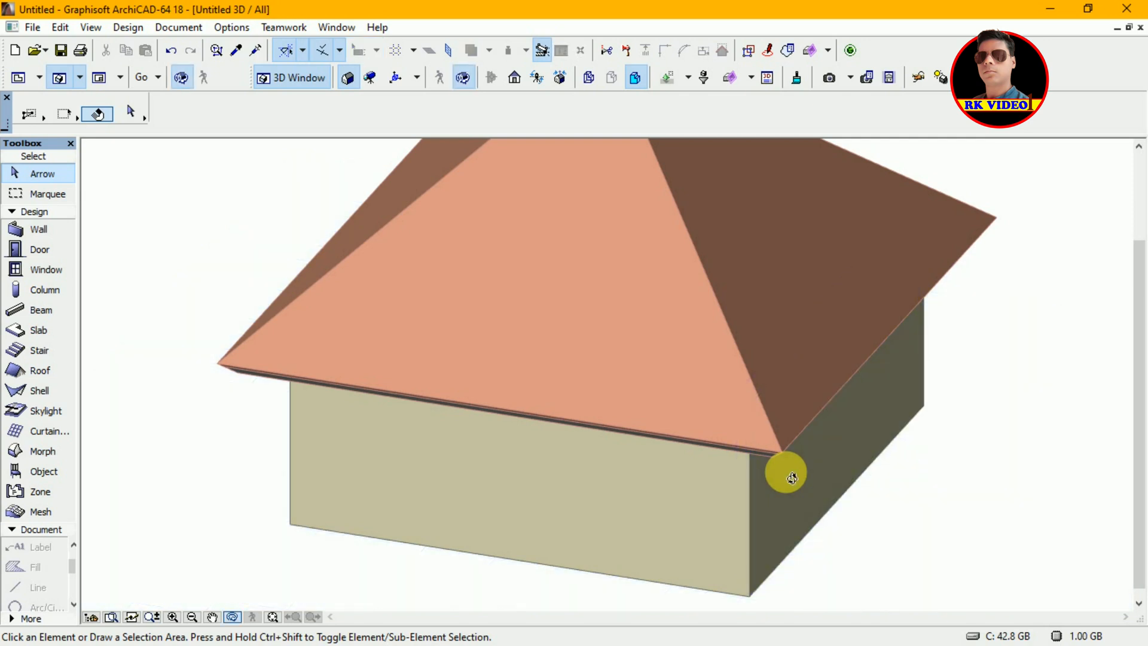
left_click_drag(633, 503, 1028, 537)
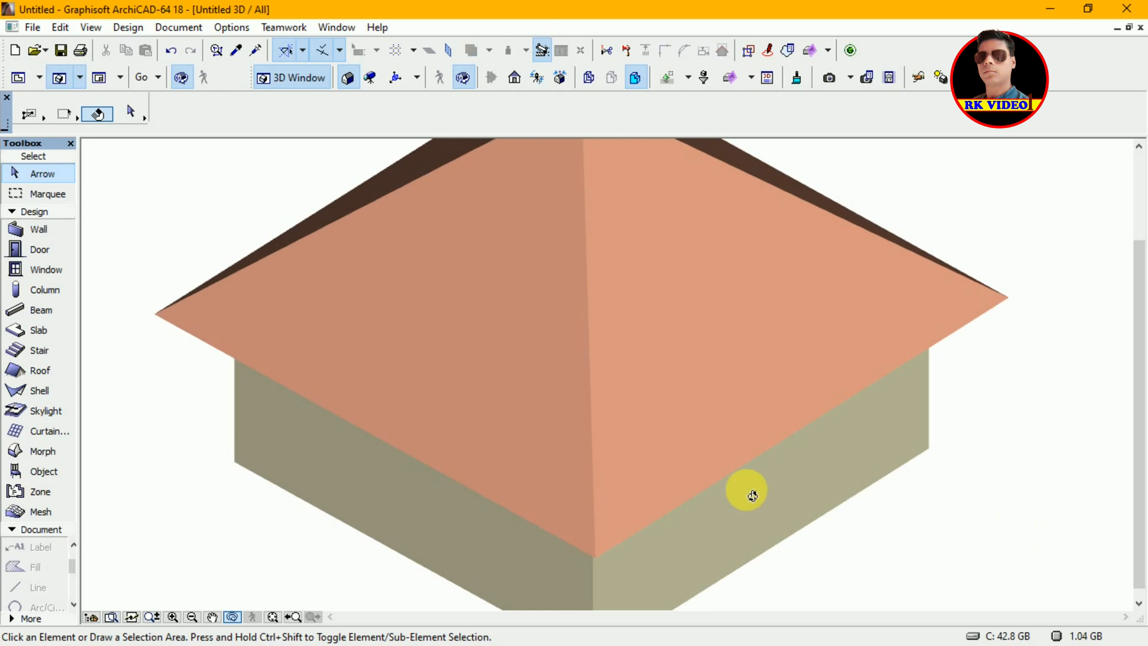
left_click(51, 412)
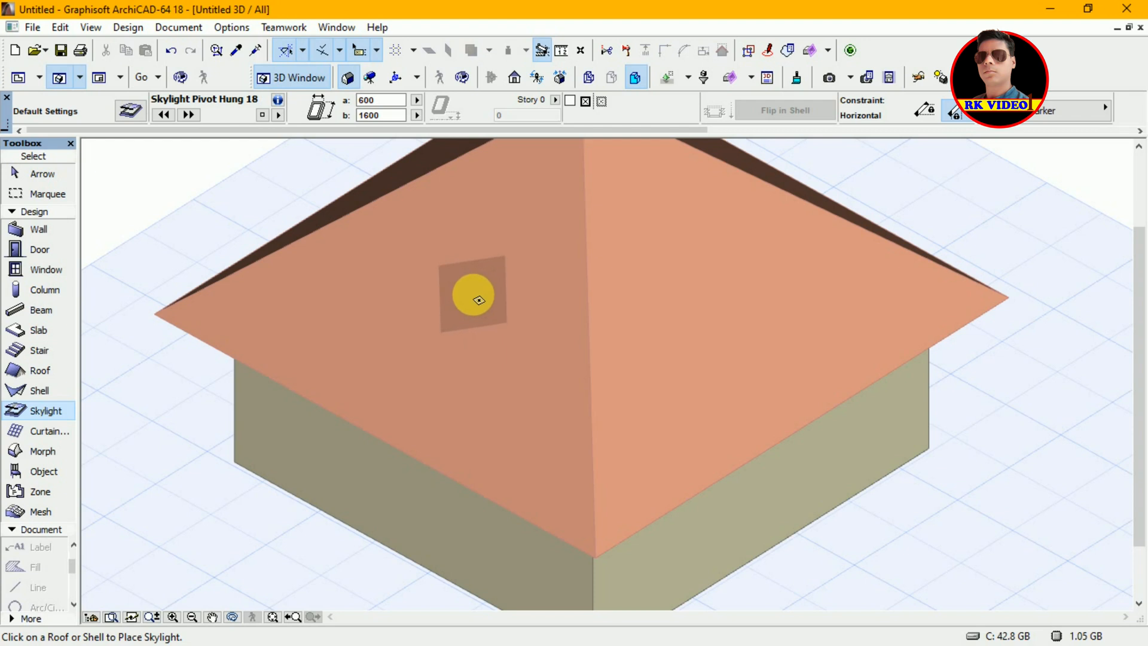
left_click(478, 299)
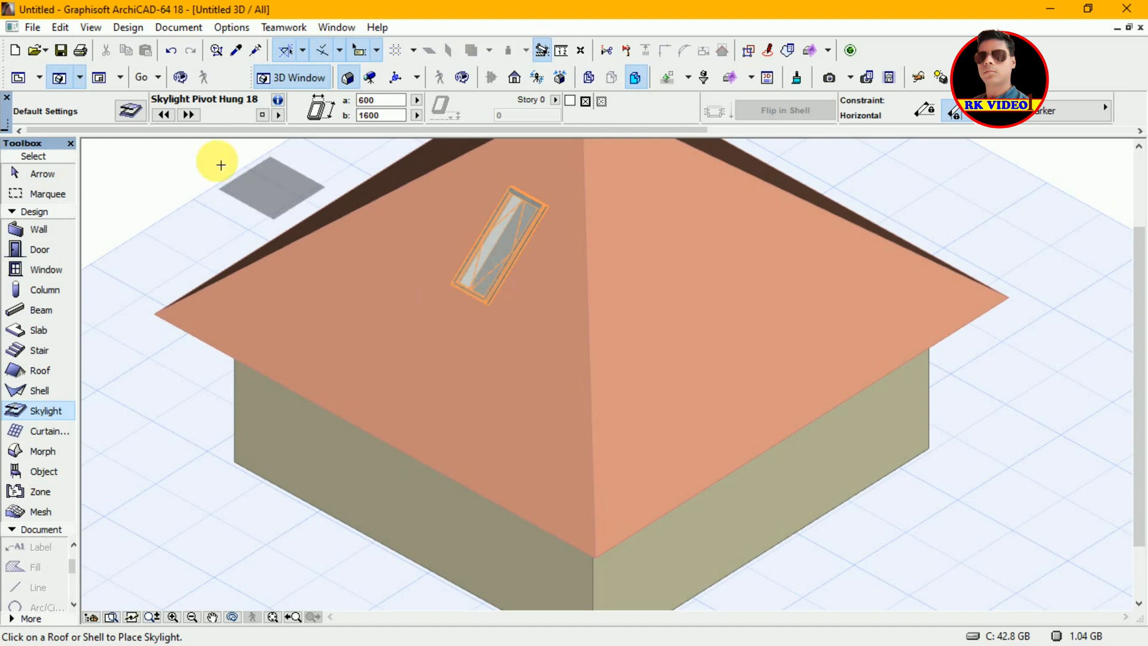
Step: Set the opening angle in the default skylight settings to 45°
left_click(129, 111)
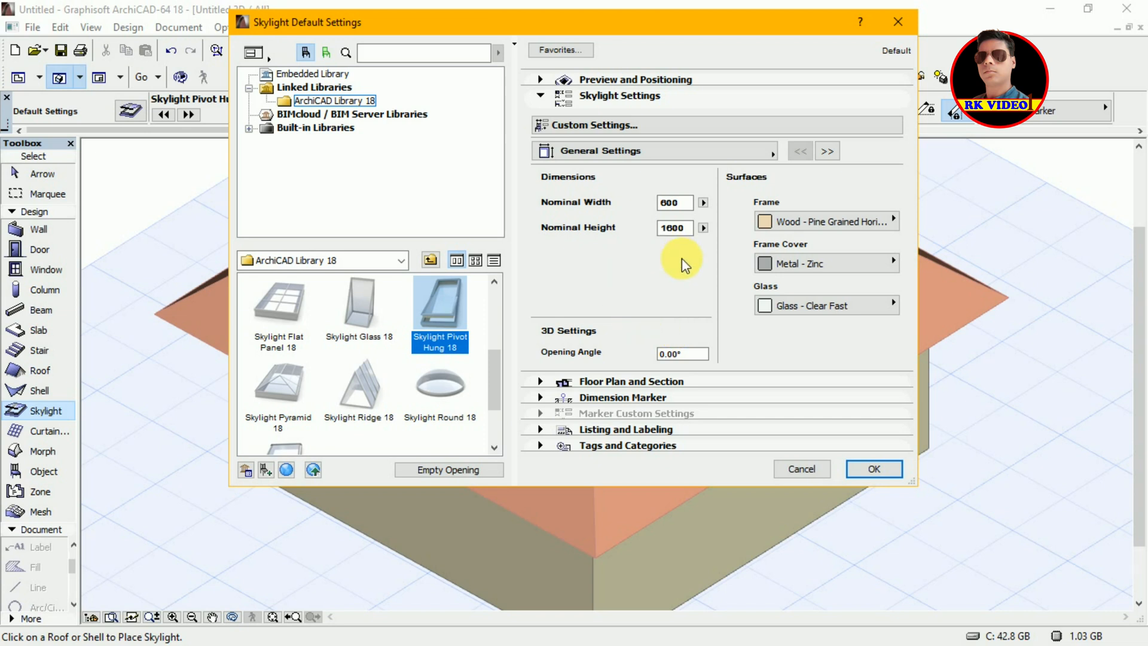
left_click(691, 353)
double_click(669, 354)
type("45")
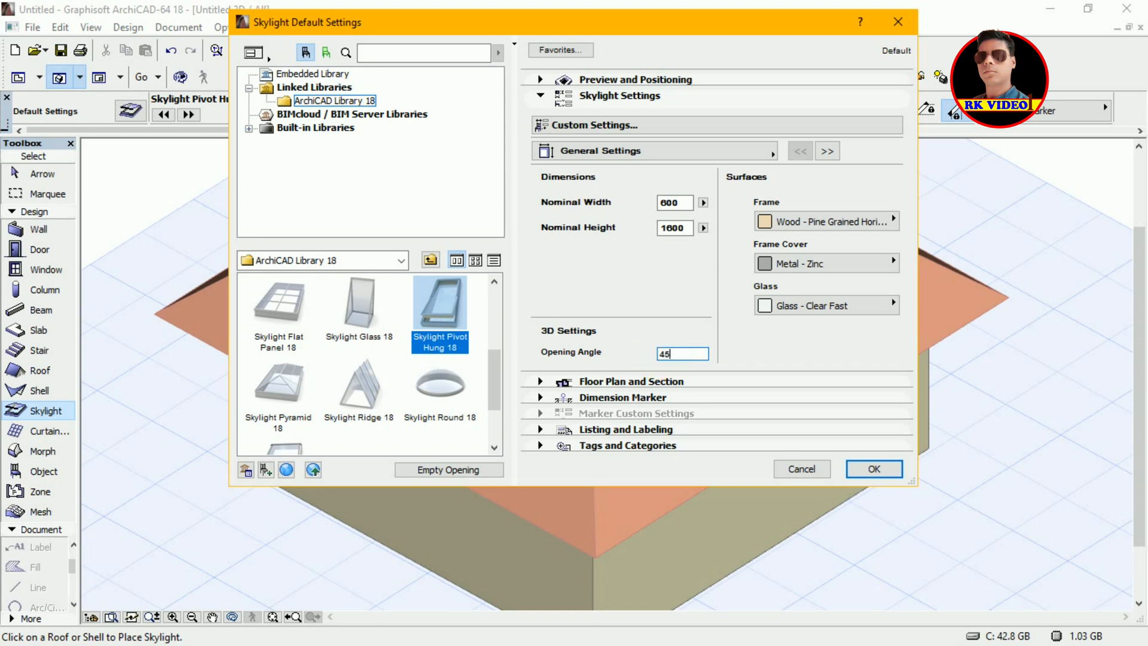
left_click(743, 353)
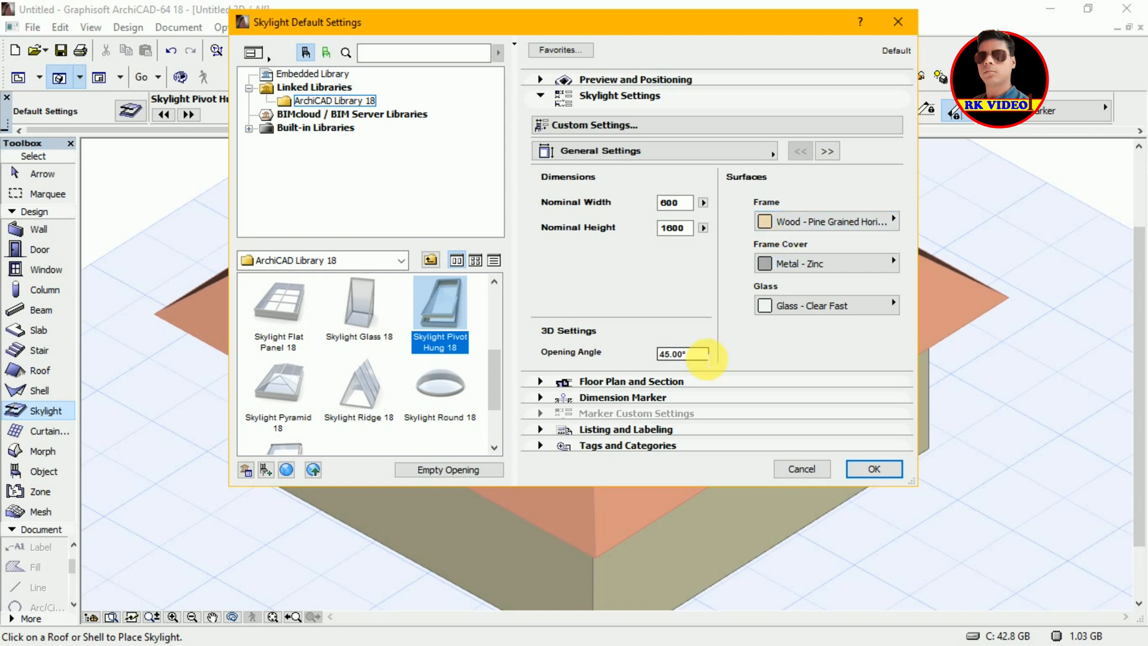
left_click(874, 469)
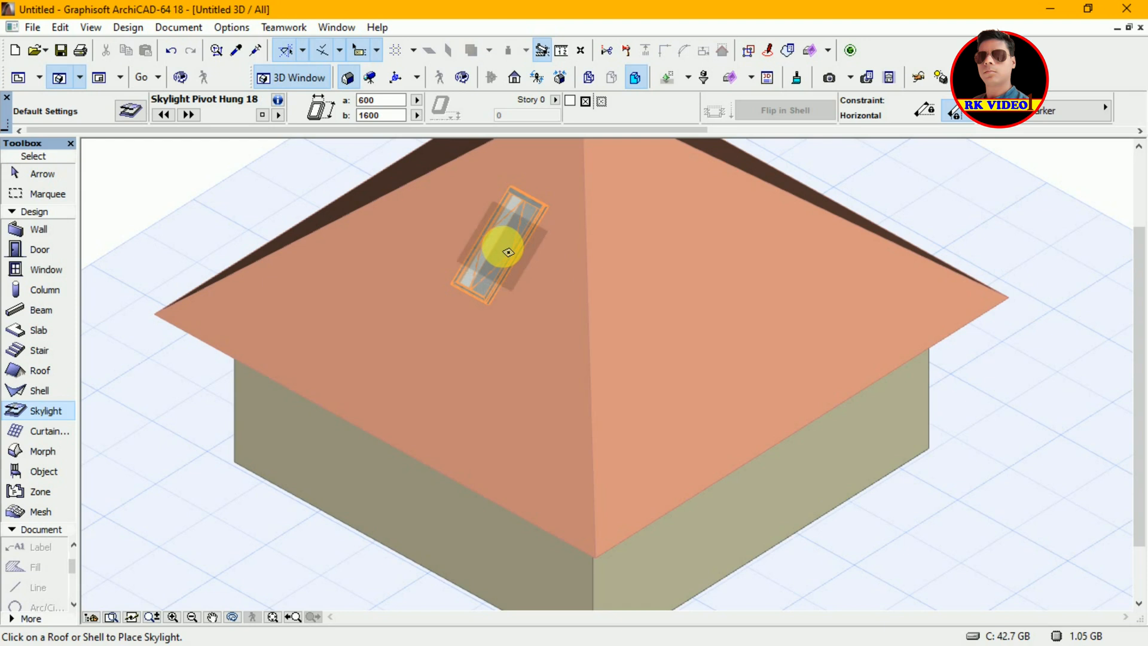
Step: Try to set the opening angle in the default skylight settings to 90°
key("o")
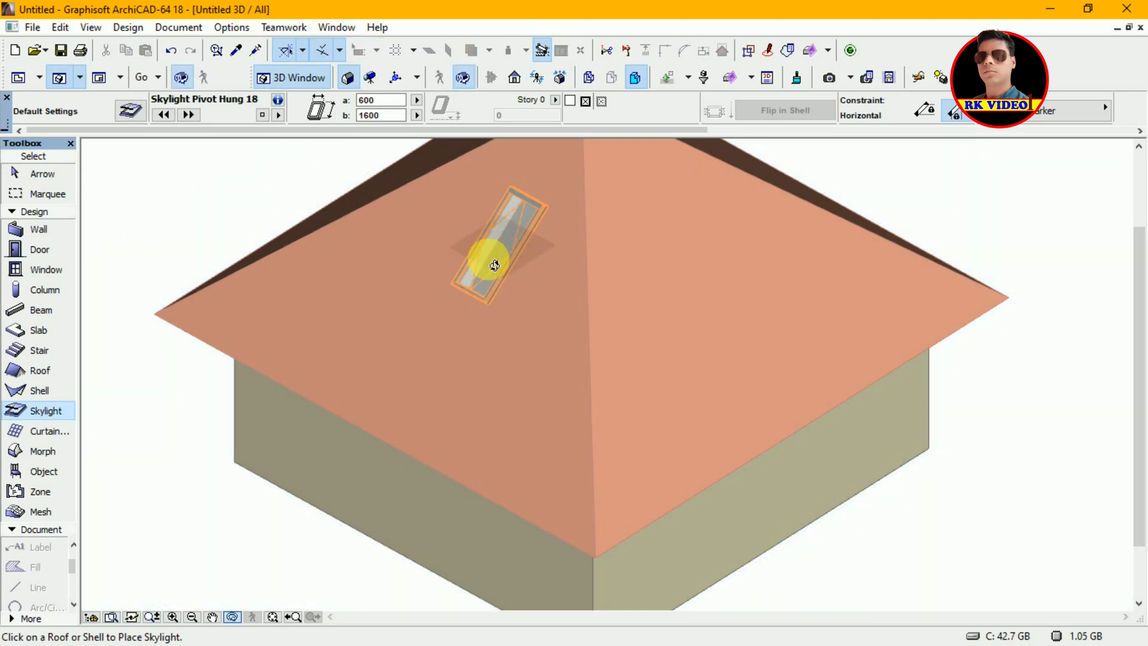
left_click_drag(479, 271, 722, 264)
left_click_drag(648, 258, 529, 309)
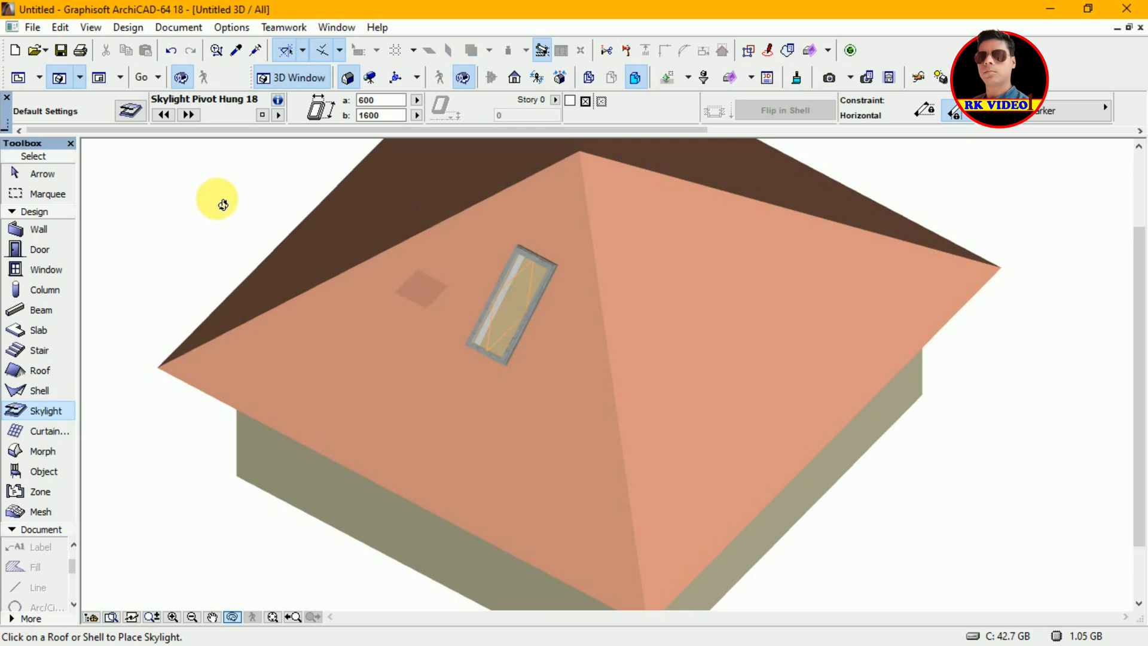
left_click(133, 110)
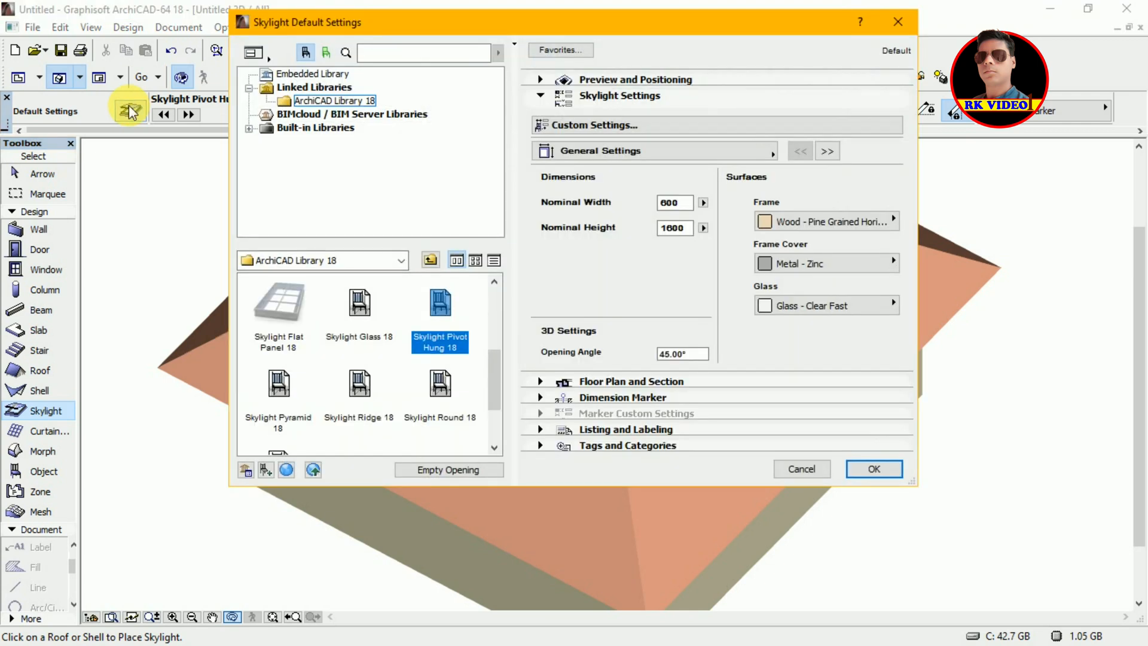
double_click(696, 354)
key("BackSpace")
type("90")
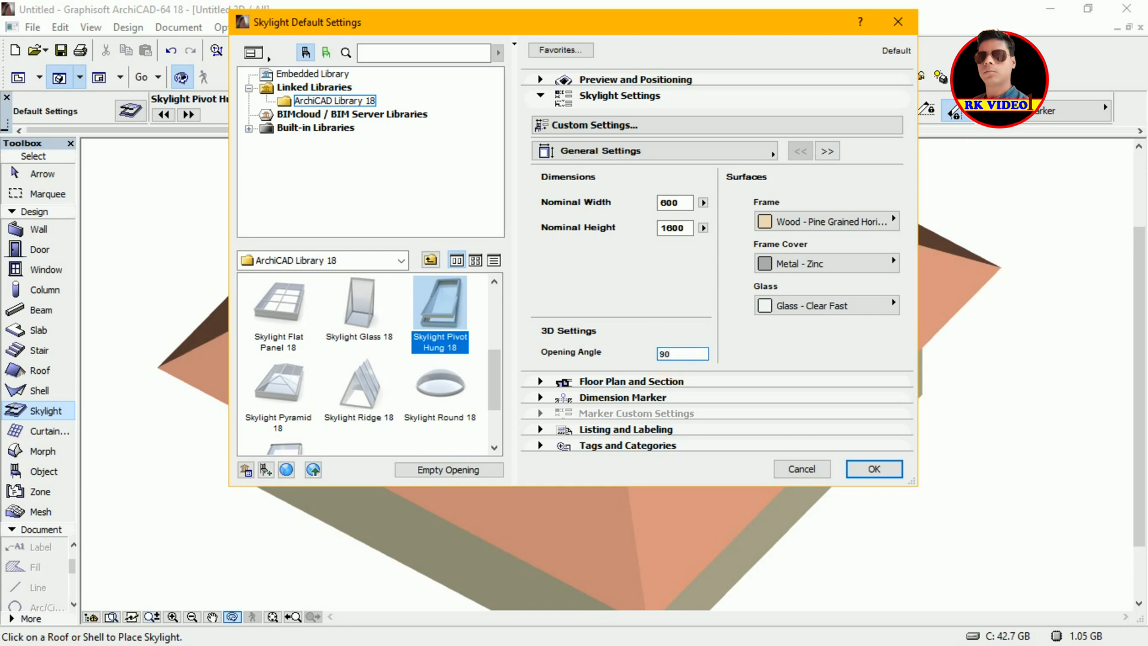
left_click(762, 366)
Step: Set the default skylight opening angle to 22° and accept the settings
left_click_drag(687, 354, 651, 358)
type("22")
left_click(827, 367)
left_click(871, 469)
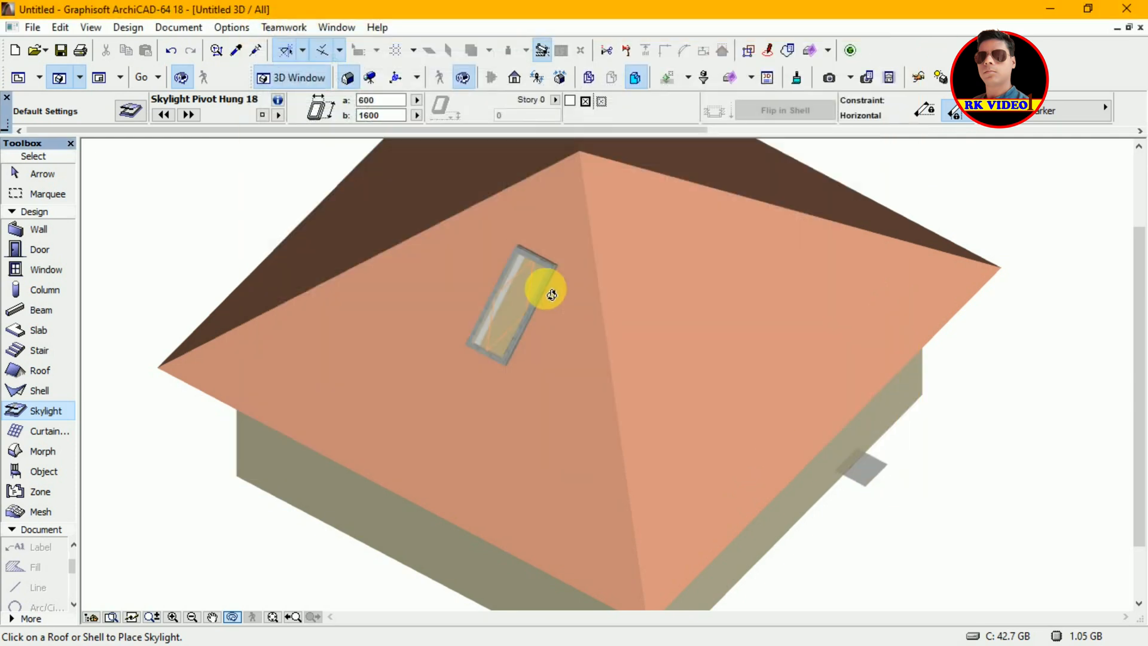
Step: Examine the skylight's custom, floor plan and section, and preview and positioning settings for Skylight Pivot Hung 18
left_click(500, 276)
left_click_drag(570, 262, 478, 305)
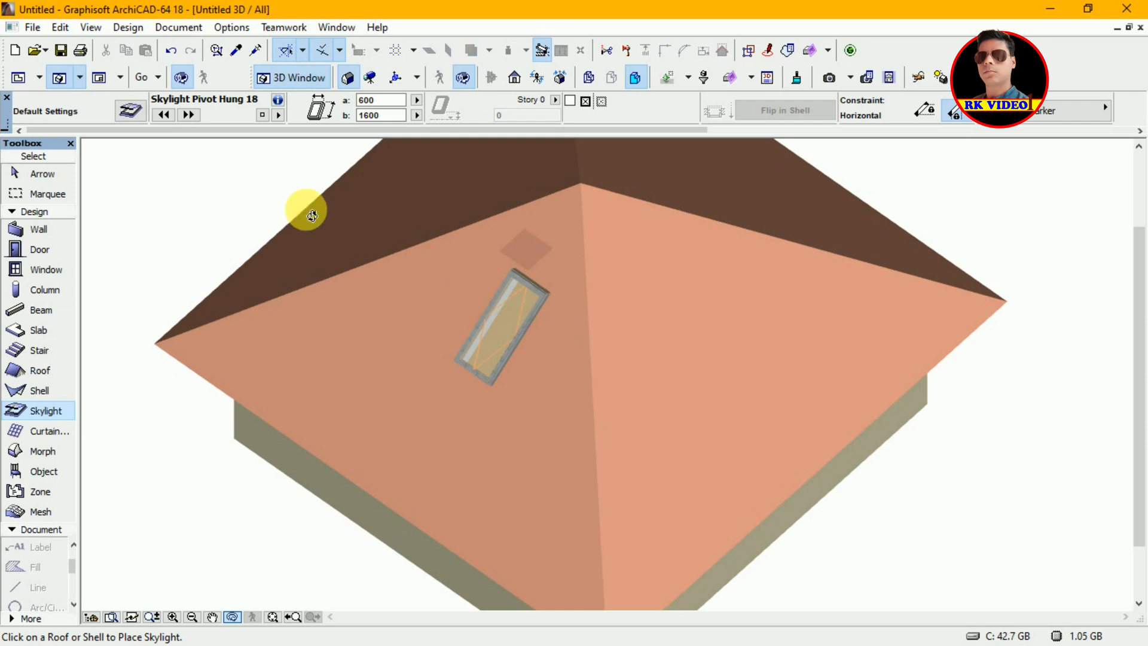
left_click(137, 112)
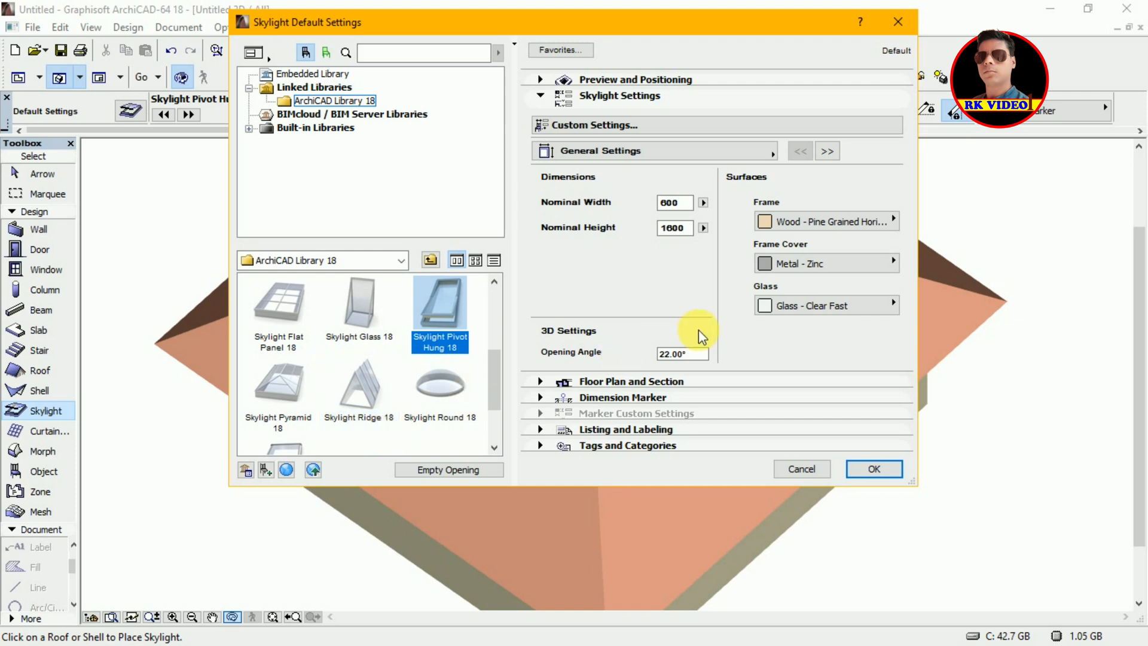
left_click(605, 126)
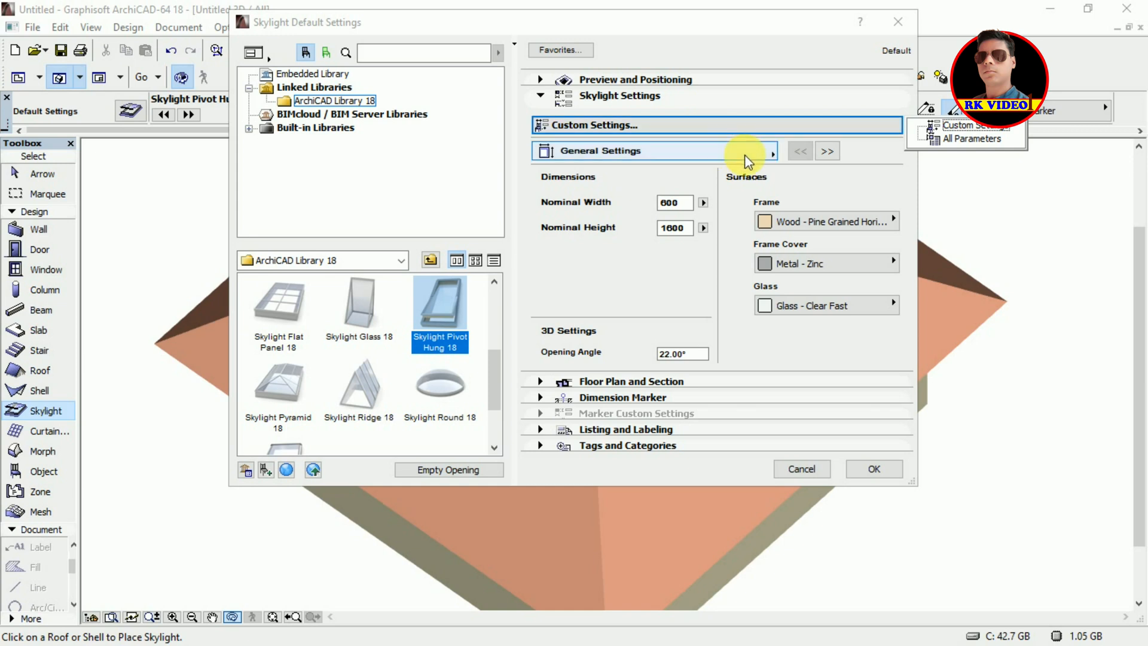
left_click(774, 158)
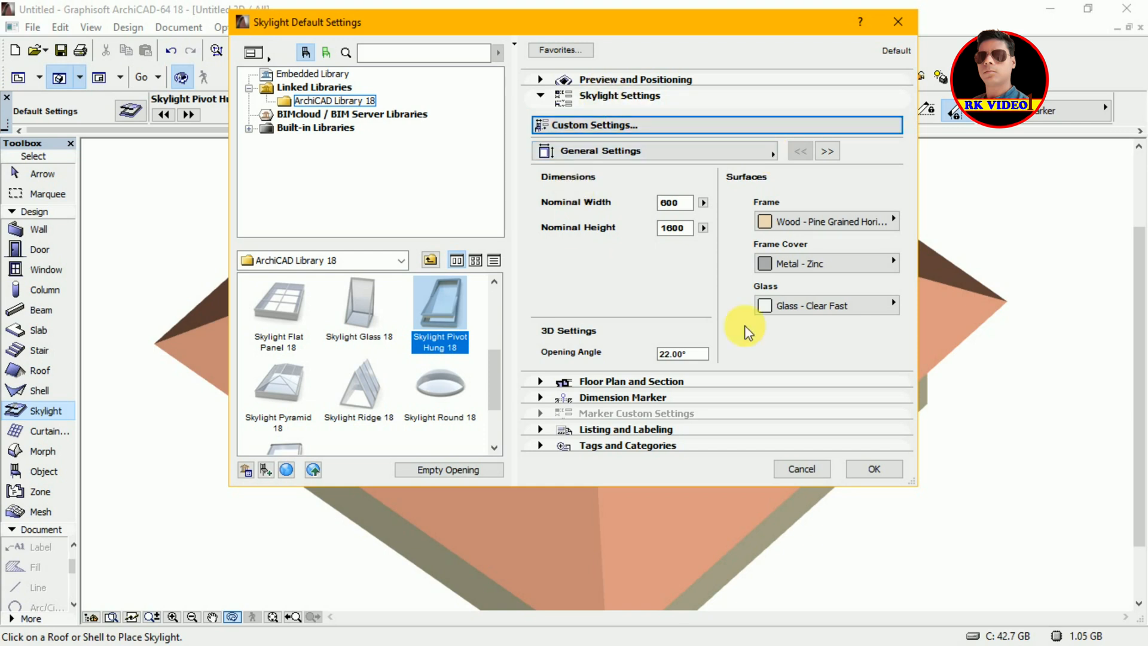
left_click(541, 382)
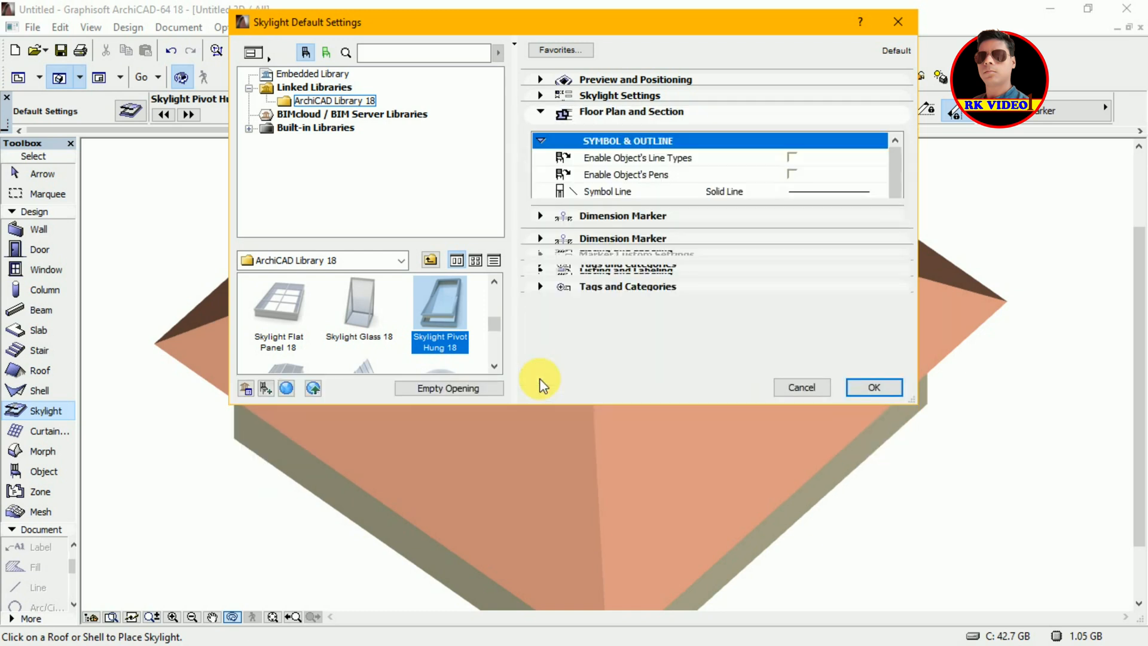
left_click(541, 80)
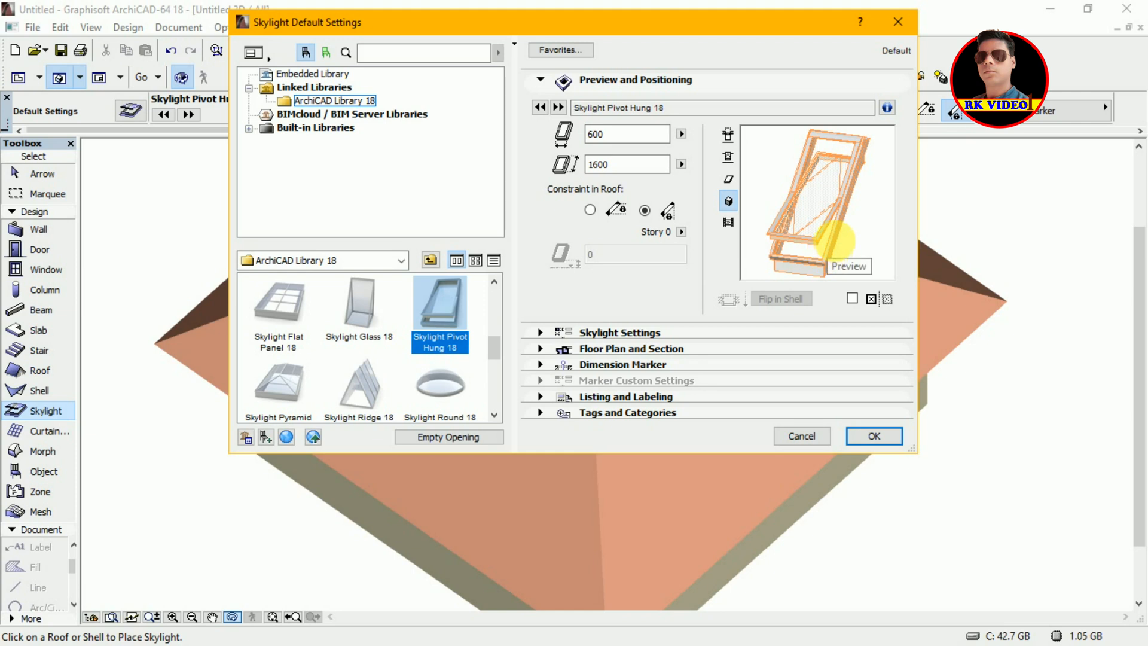
left_click(864, 435)
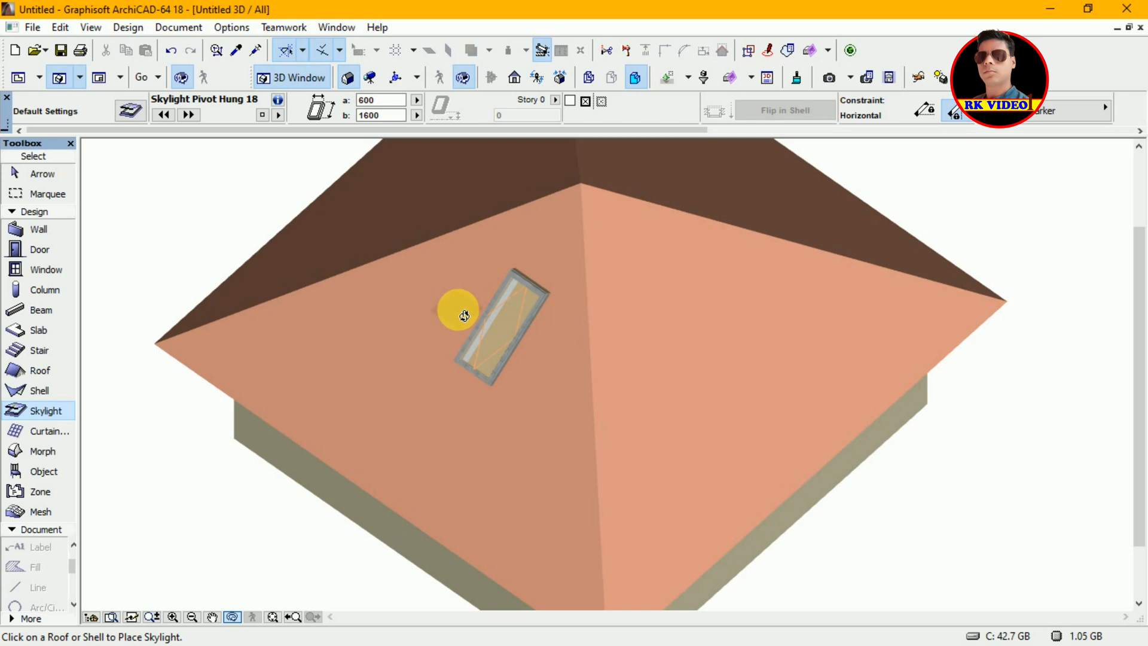
Step: Delete the pivot-hung skylight from the front-left roof face
key("Escape")
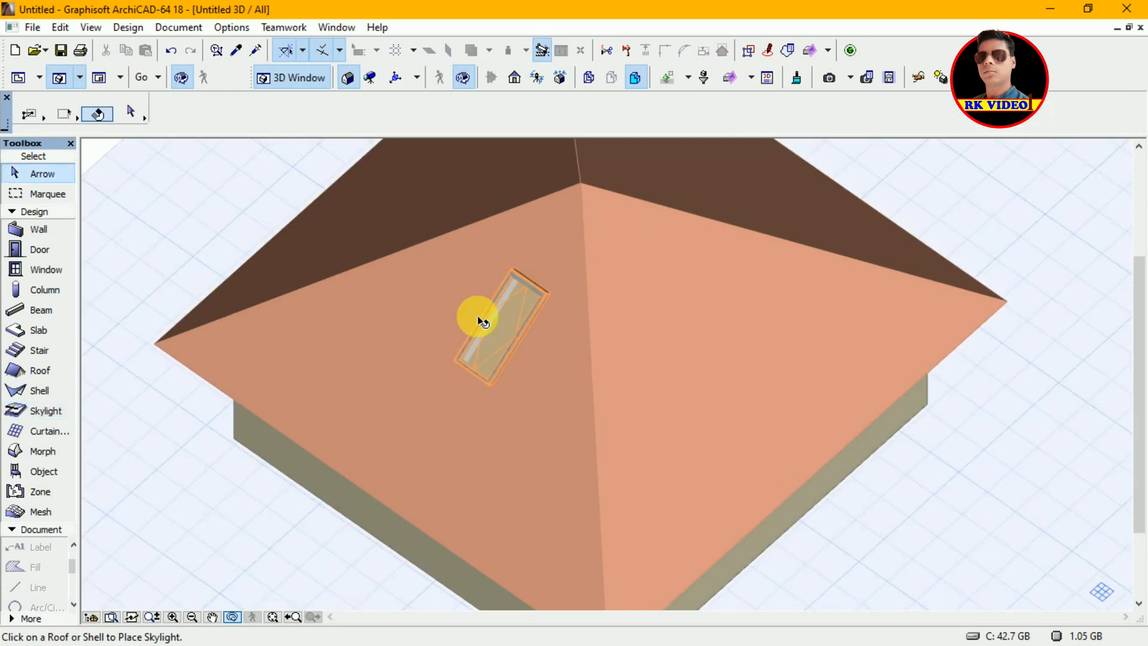
left_click(481, 322)
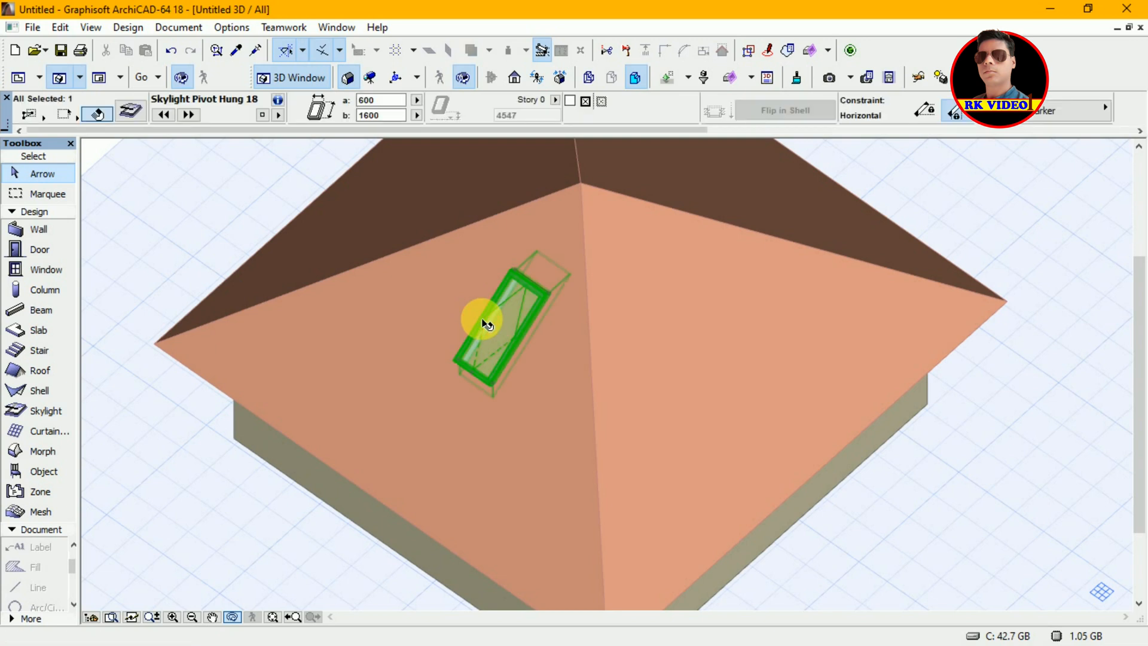
key("Escape")
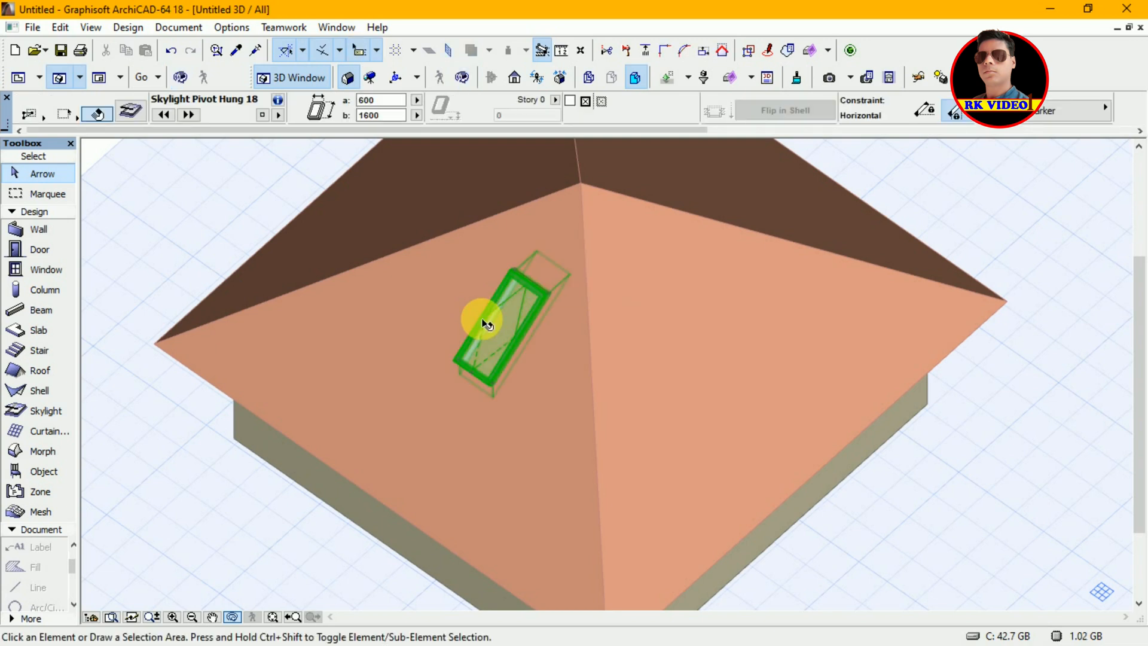
key("Delete")
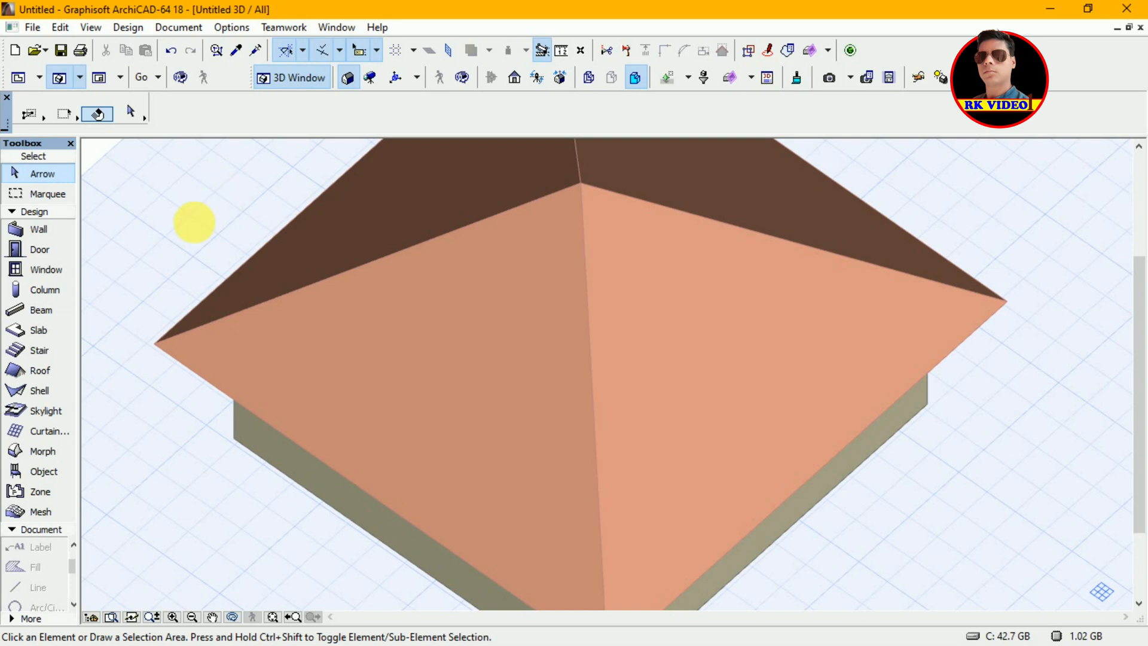
Step: Place a Skylight Pivot Hung 18, 600 by 1600 with a 22° opening angle, on the front-left roof face
left_click(49, 410)
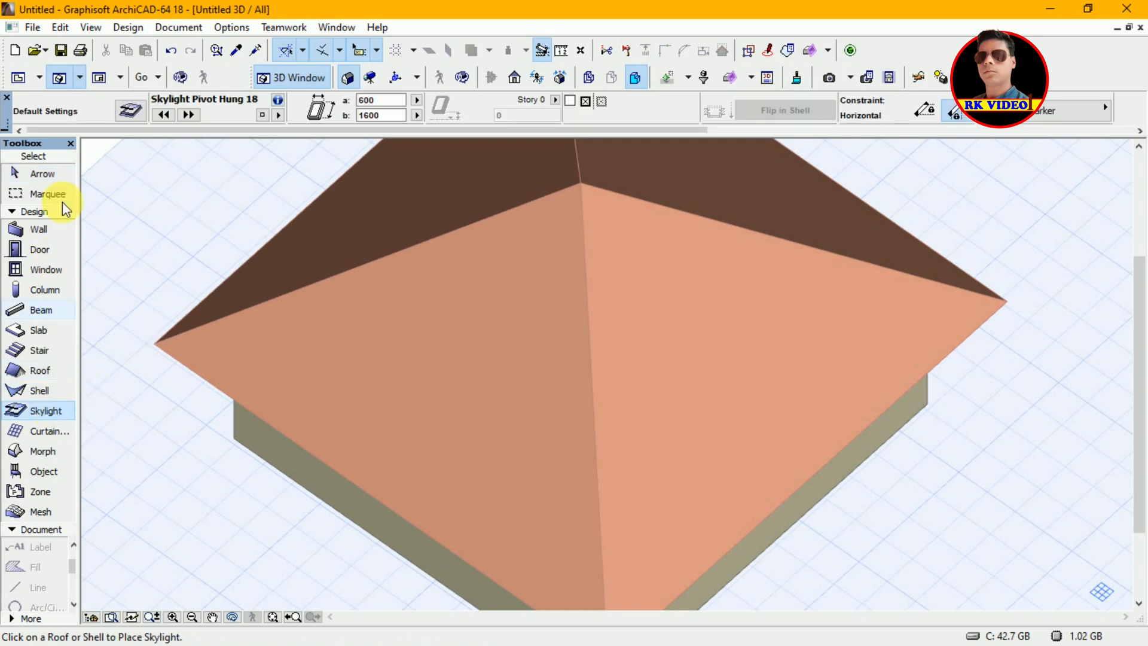
left_click(130, 108)
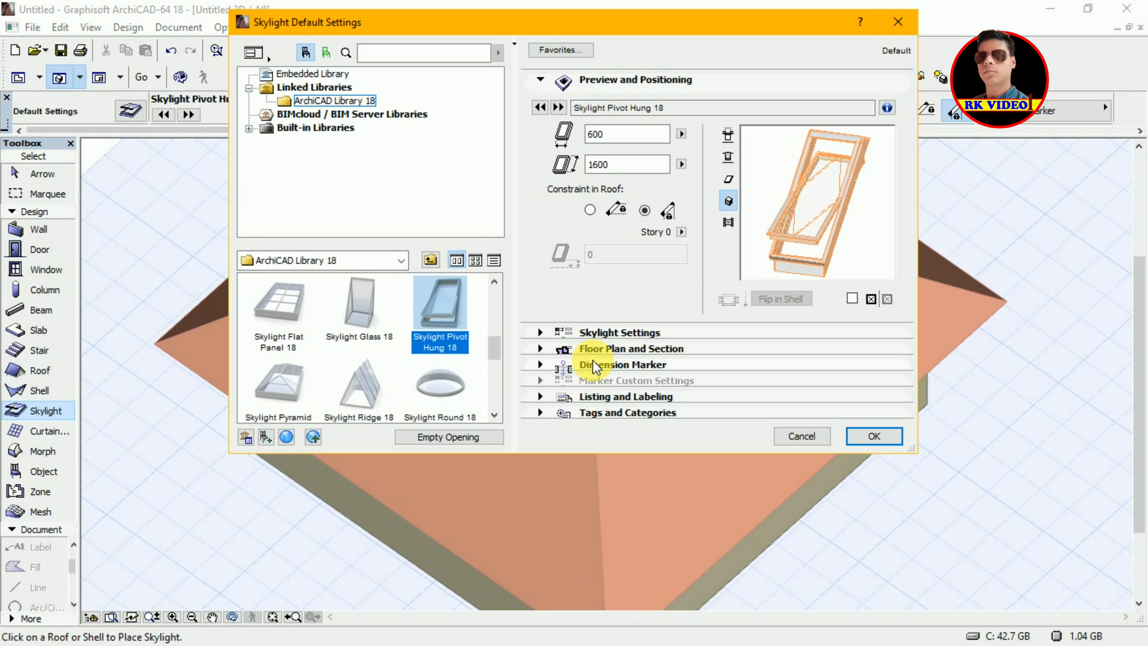
left_click(540, 335)
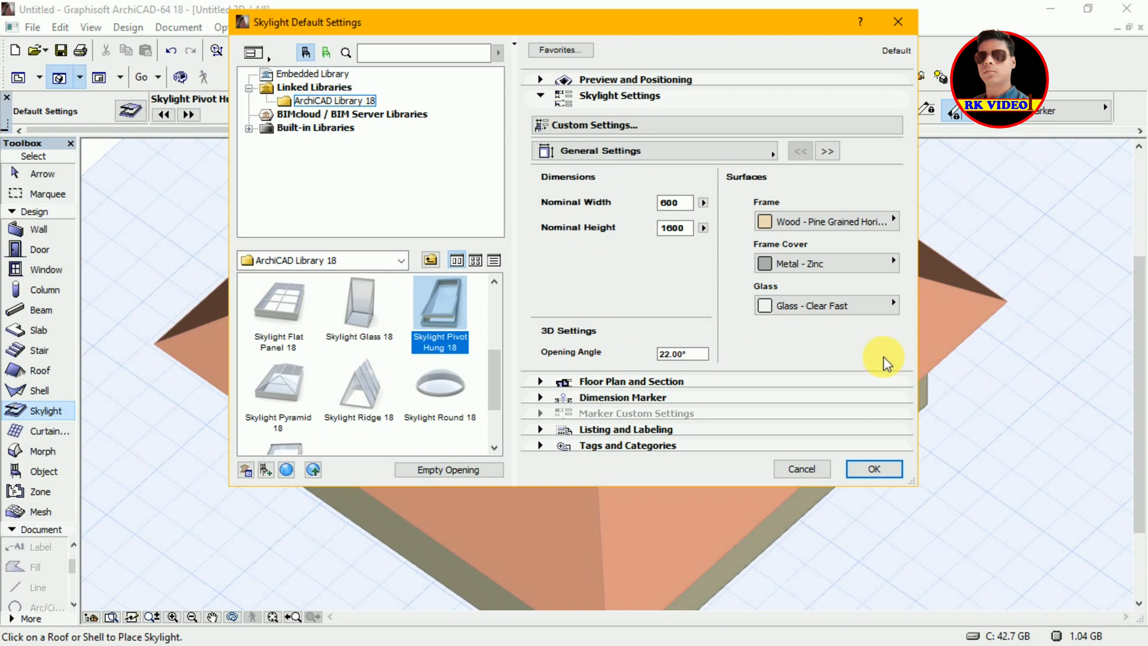
left_click(872, 471)
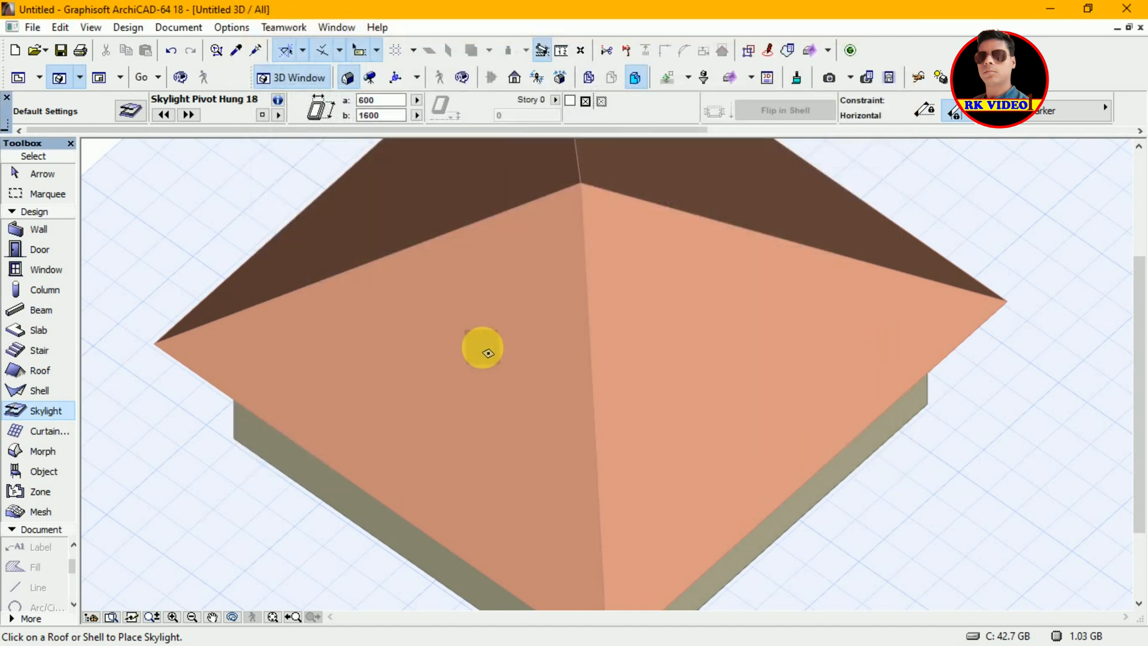
left_click(488, 353)
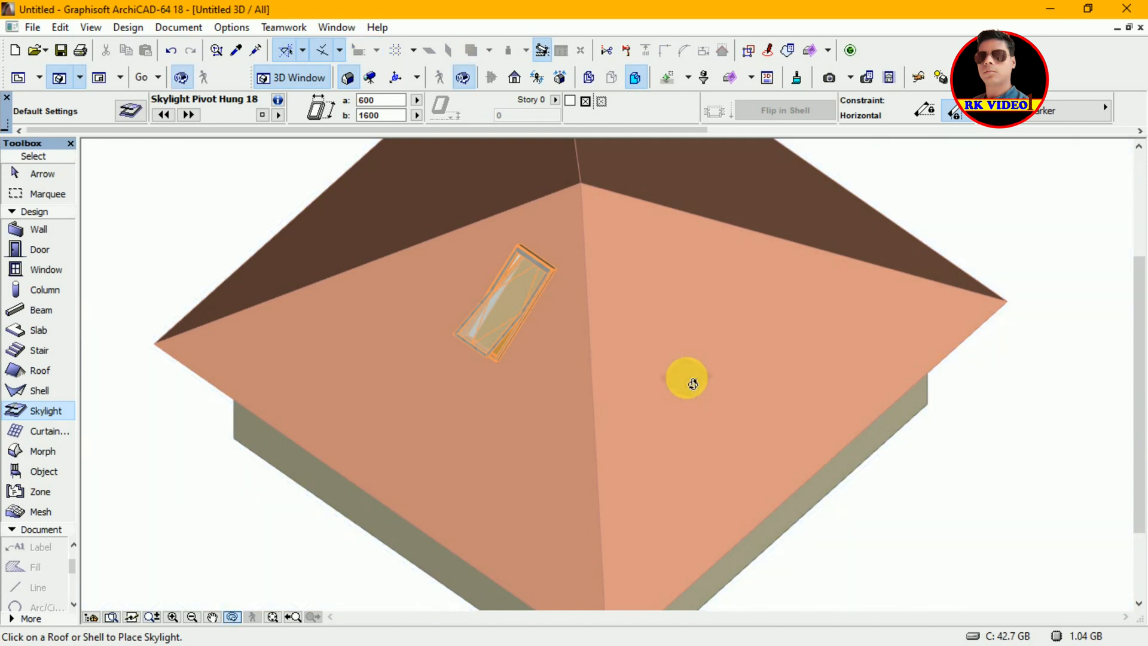
Step: Choose Skylight Top Hung 18 as the default skylight and set its opening angle to 22°
left_click(572, 390)
left_click_drag(572, 390, 632, 339)
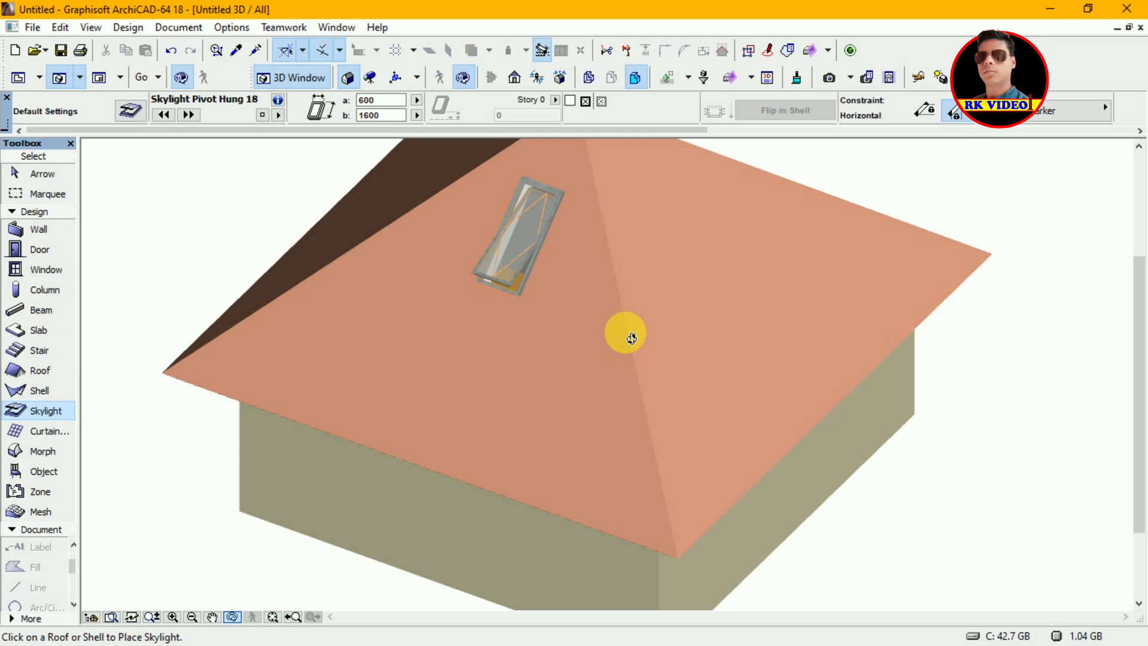
left_click_drag(631, 339, 465, 379)
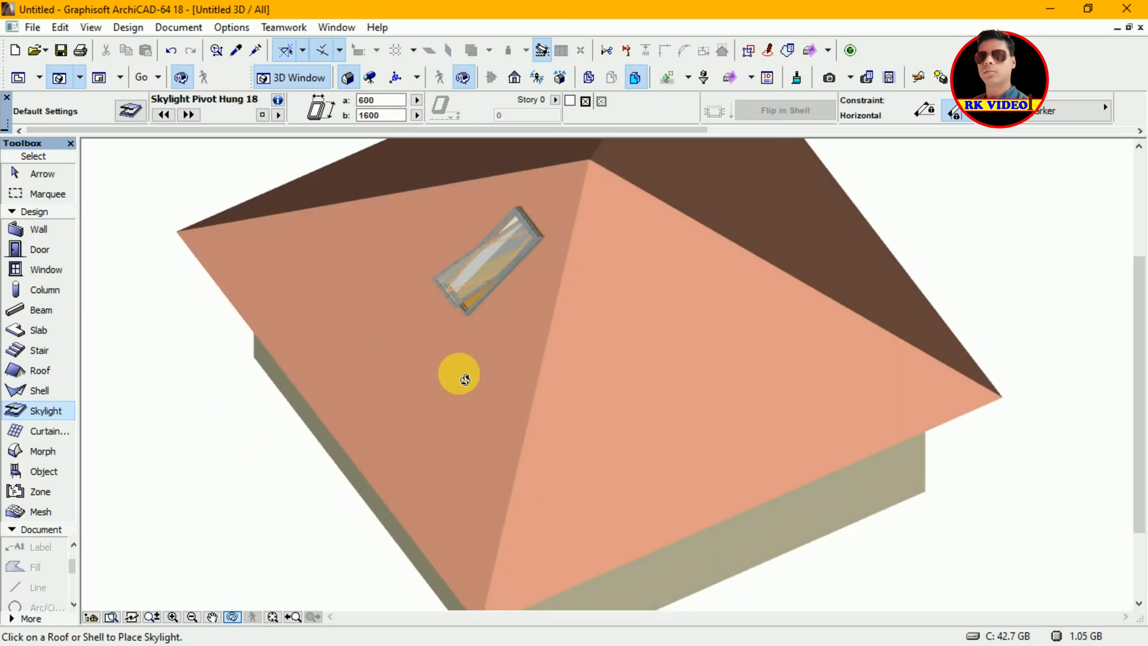
key("Escape")
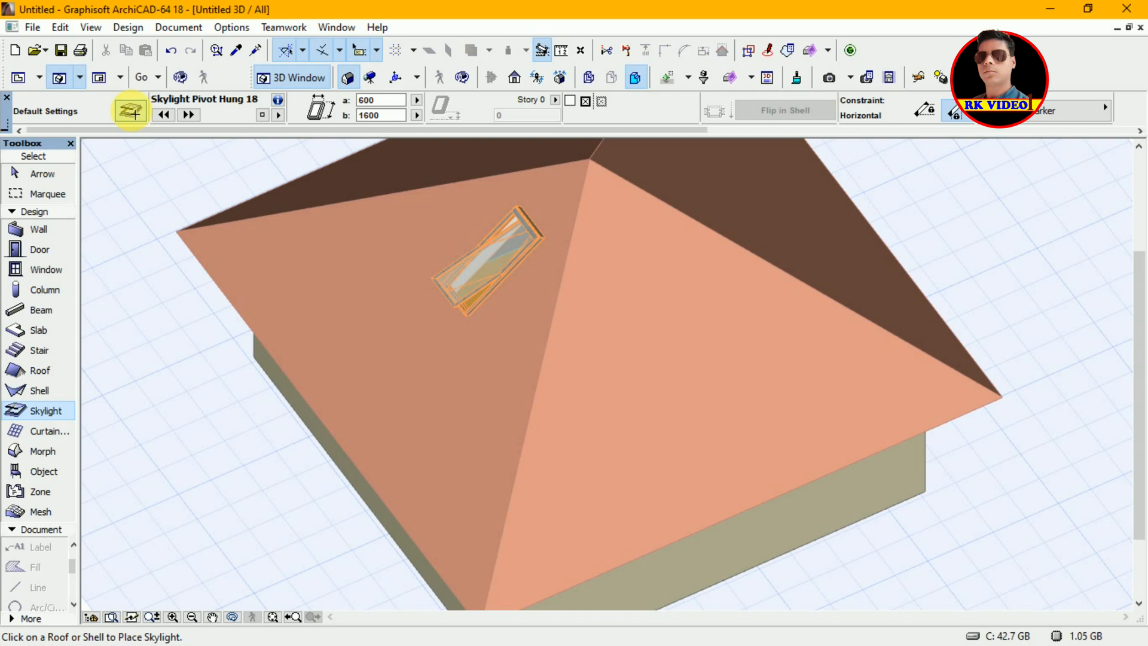
left_click(130, 111)
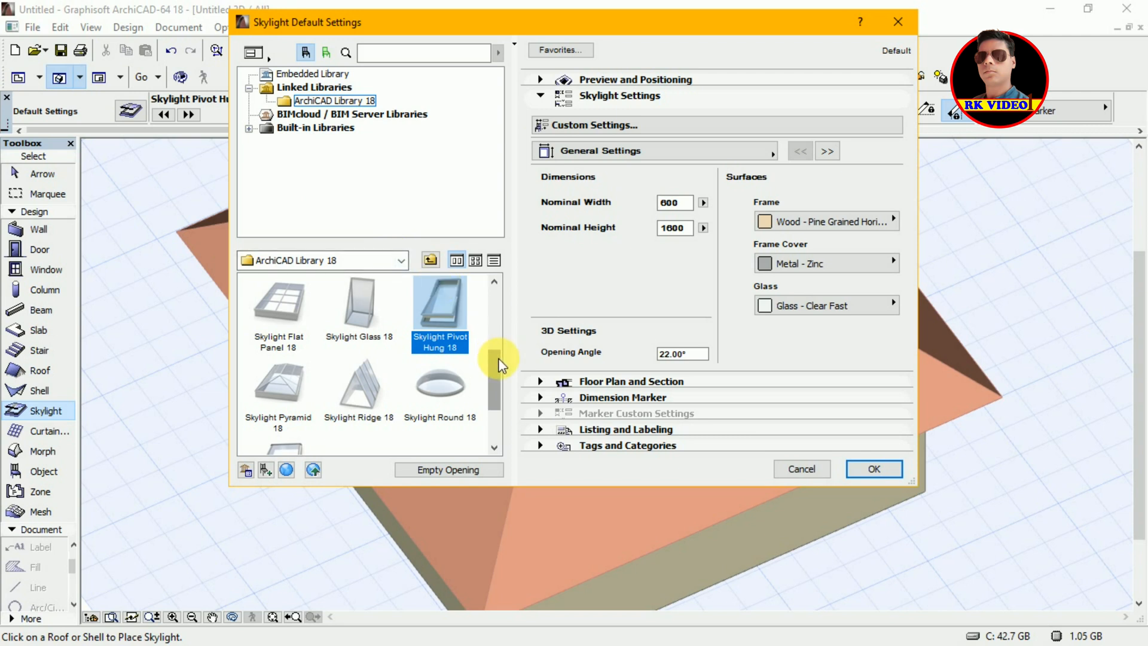
left_click_drag(497, 364, 496, 395)
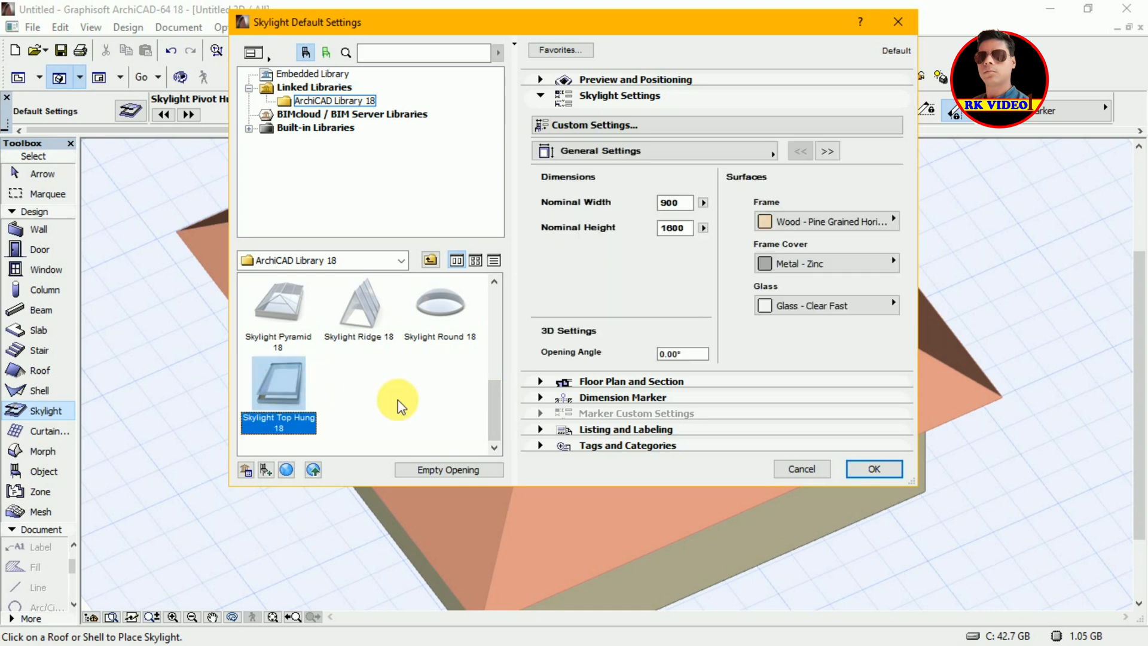
left_click(698, 357)
double_click(657, 356)
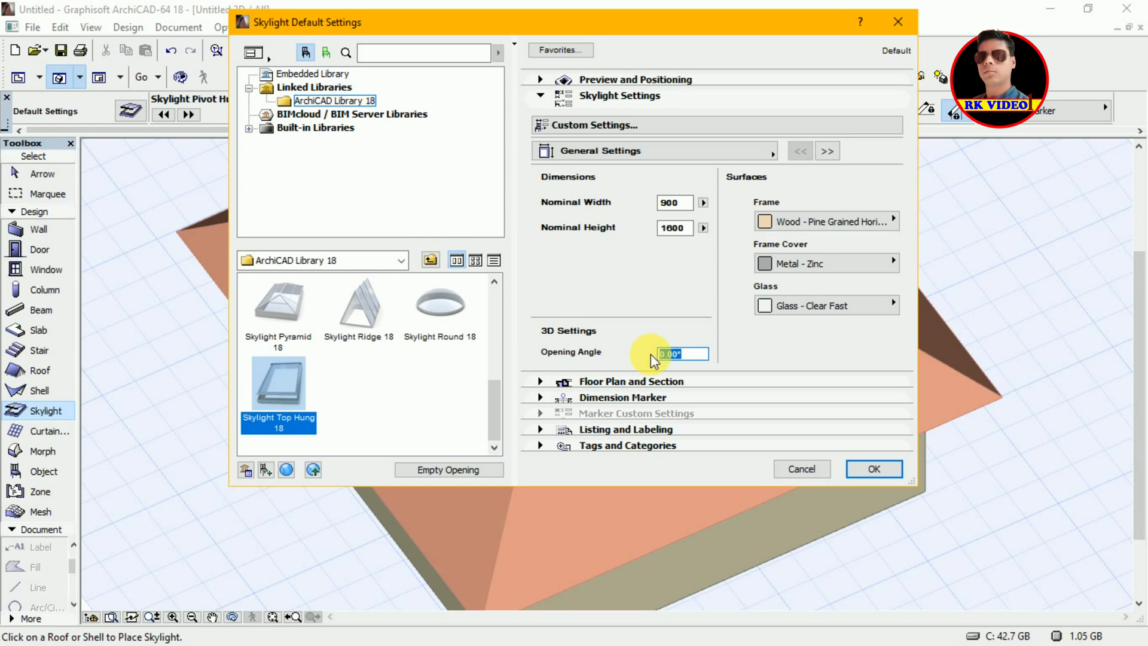
type("22")
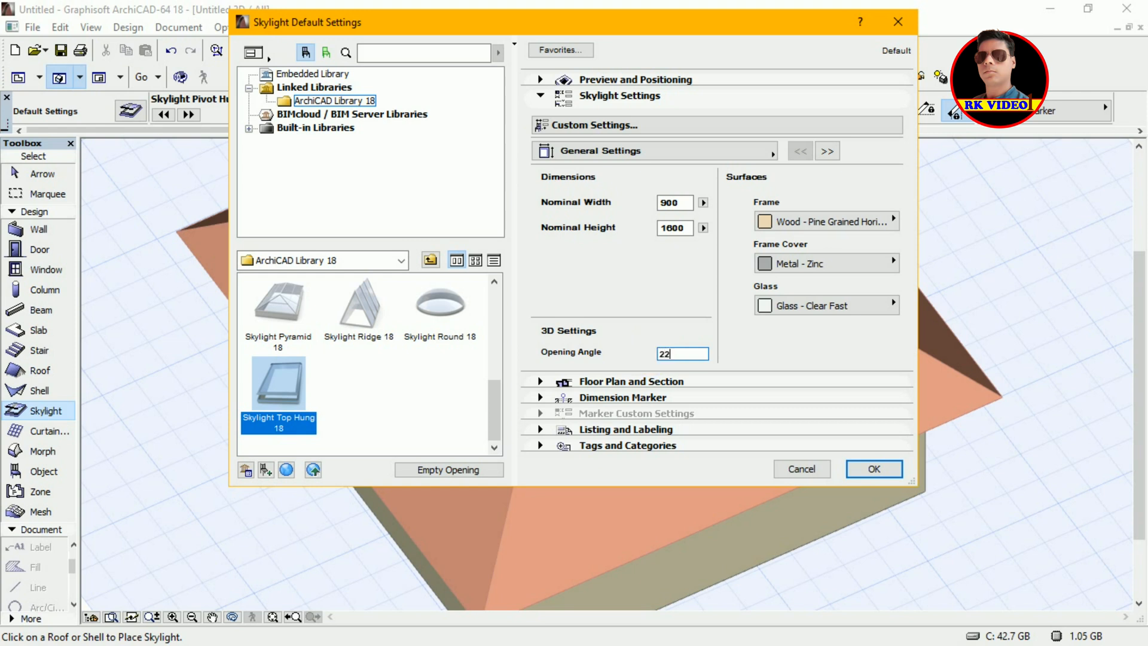
left_click(874, 469)
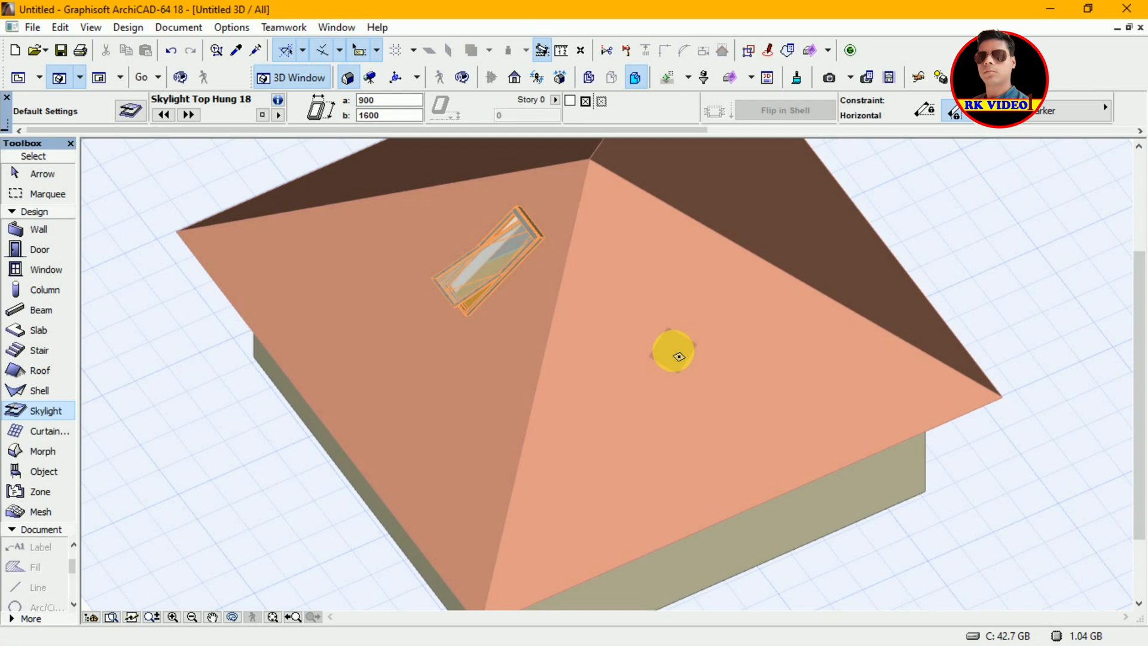
Step: Place the top-hung skylight on the roof face adjacent to the pivot-hung skylight and orbit to the next empty face
left_click(679, 356)
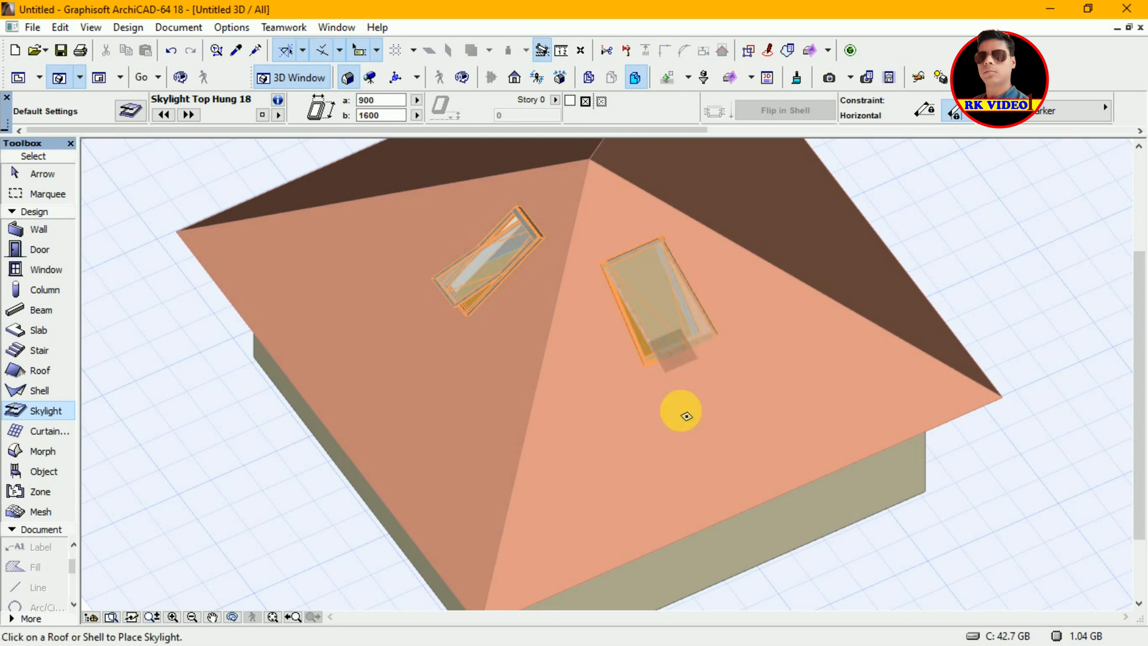
key("o")
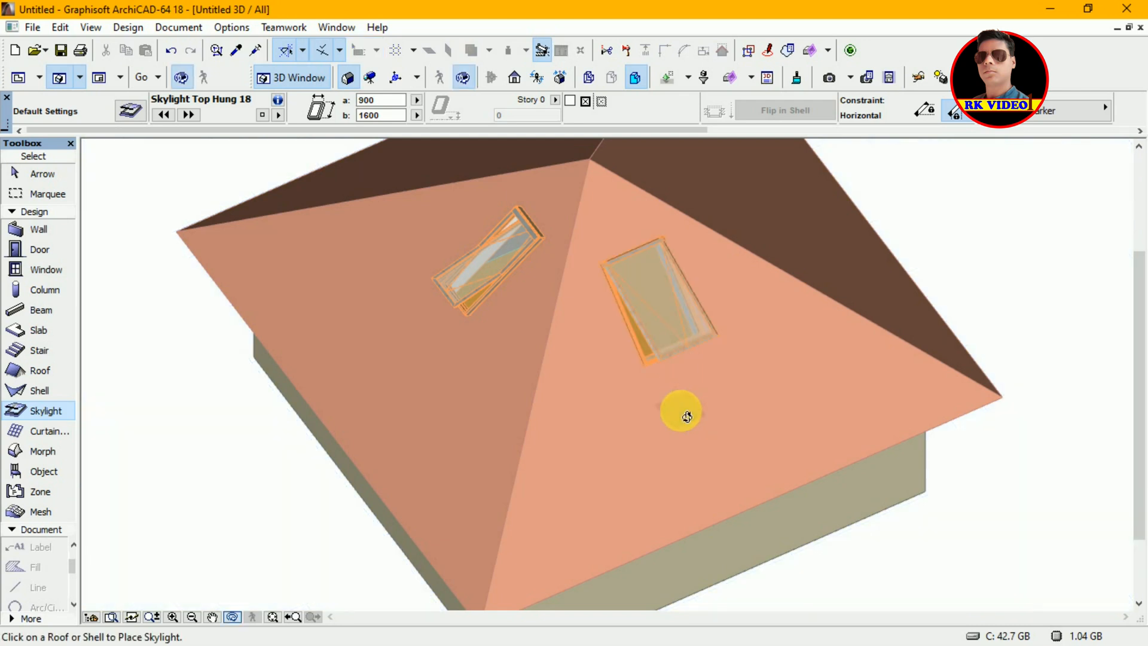
left_click_drag(692, 392, 192, 420)
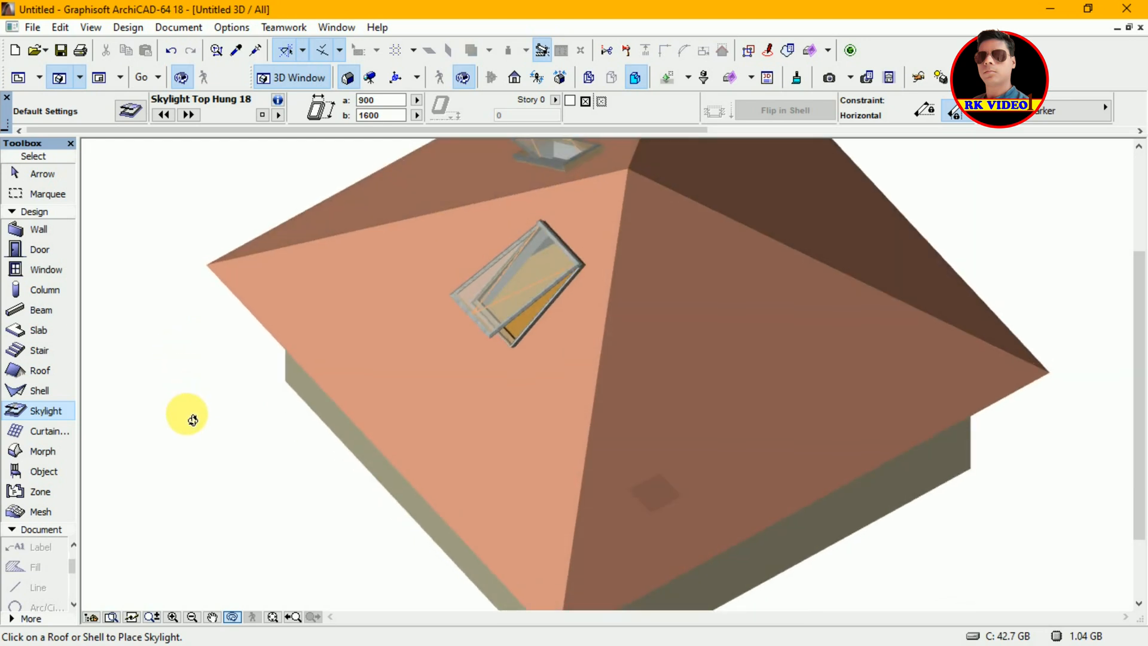
Step: Try to place a Dormer Shed 18 on the empty roof face beside the top-hung skylight
left_click(136, 115)
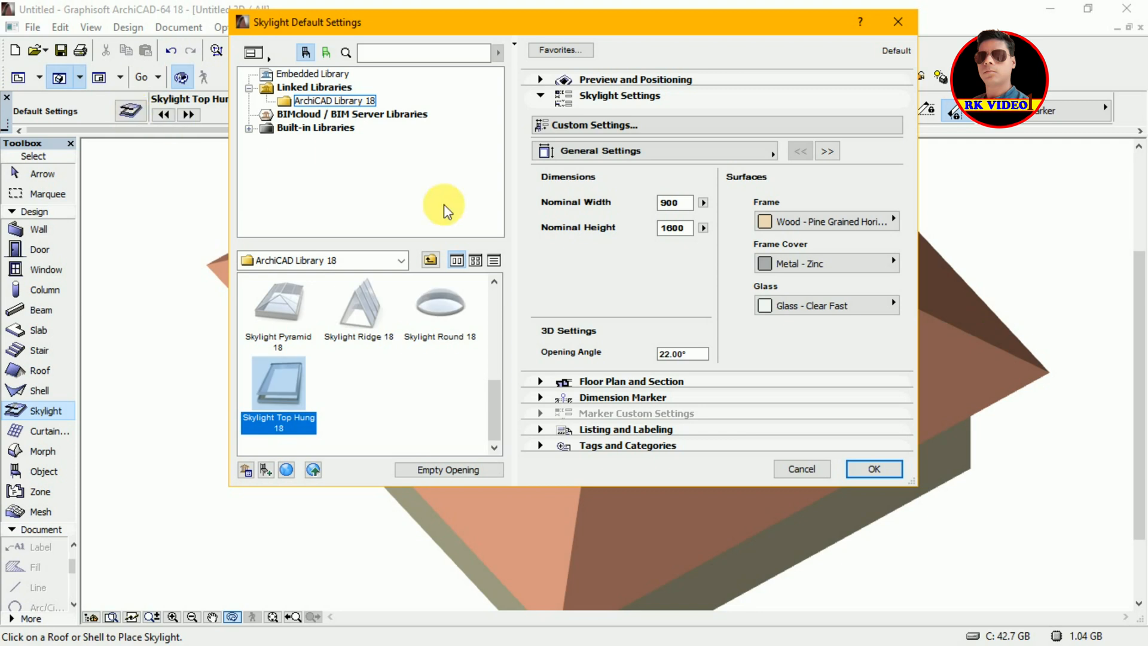
left_click_drag(494, 396, 491, 300)
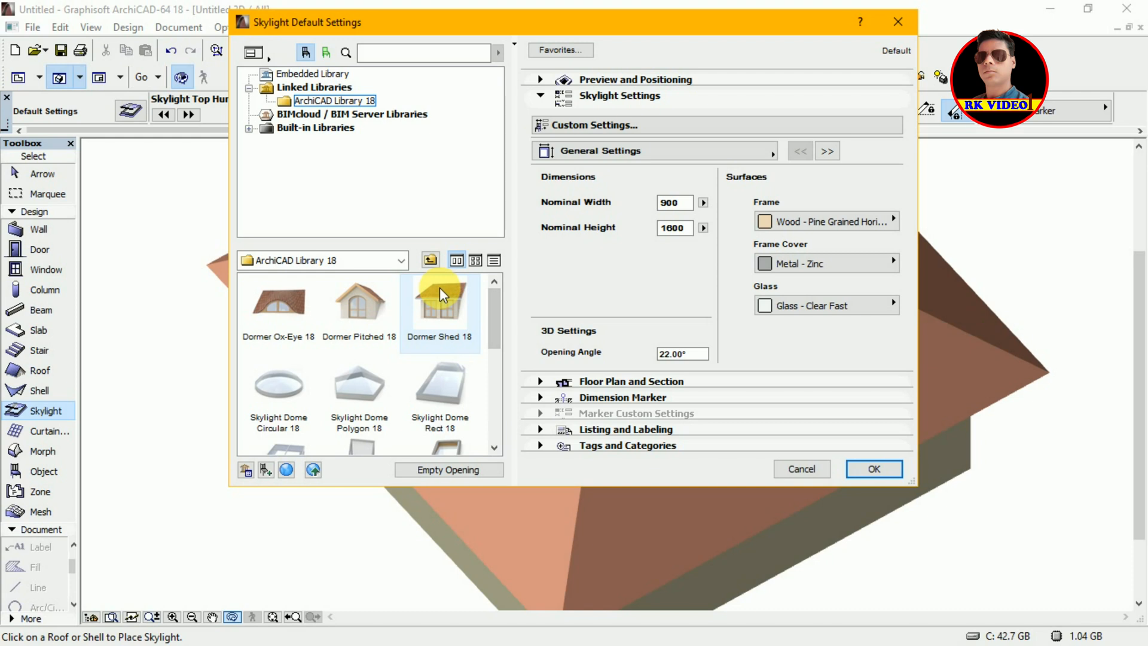
left_click(371, 368)
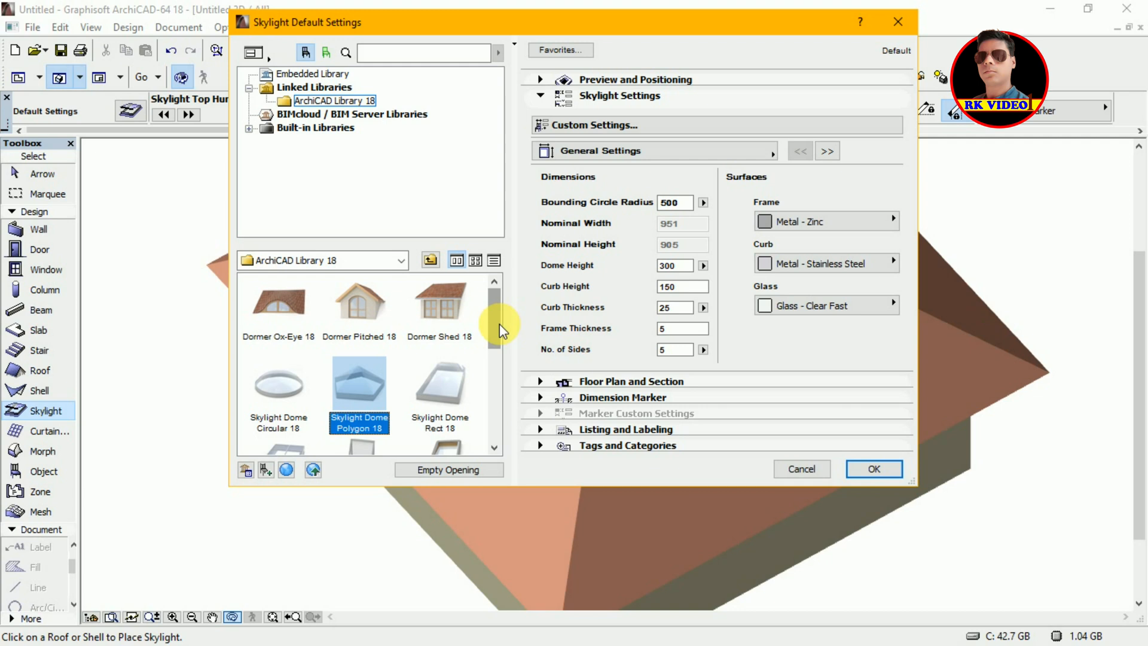
left_click(447, 306)
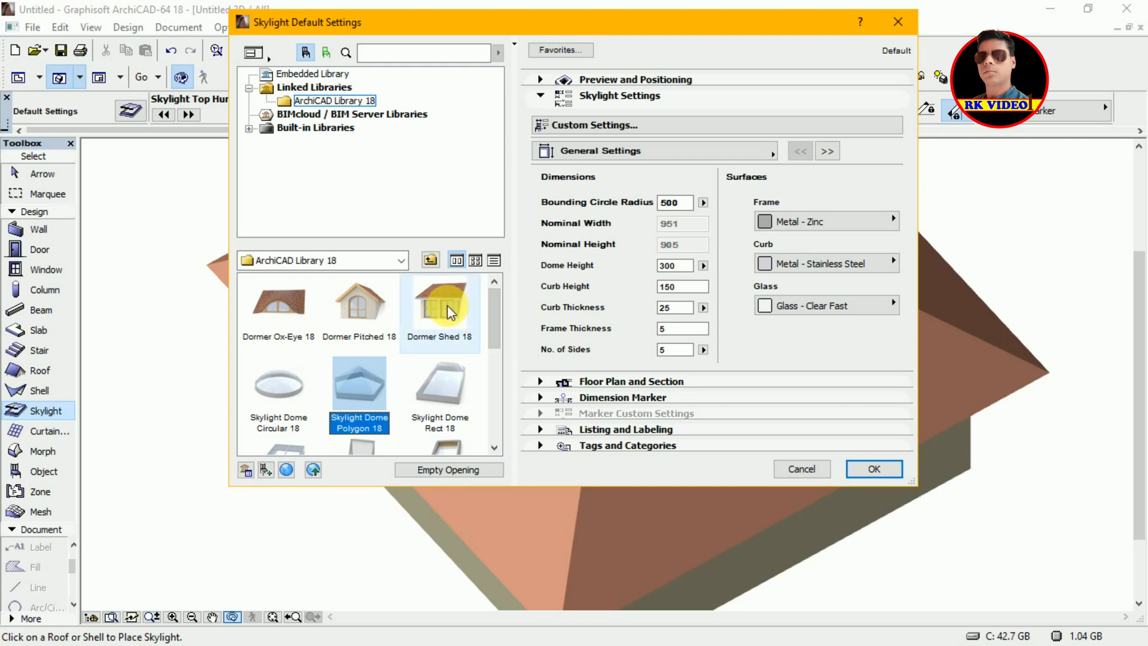
left_click(863, 471)
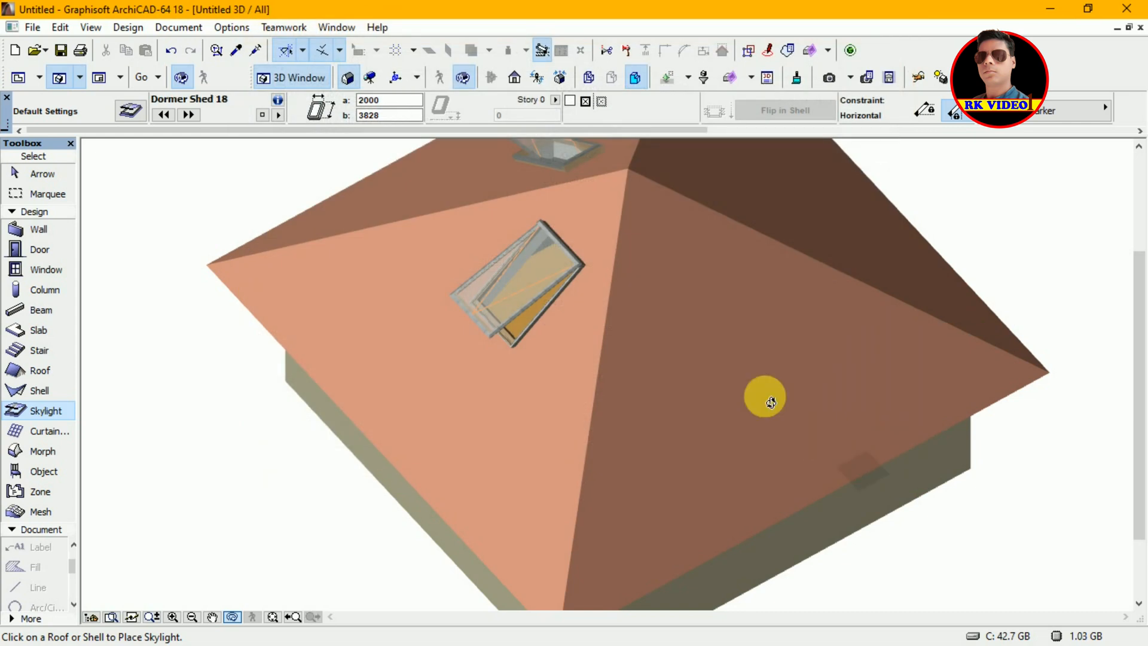
left_click(734, 352)
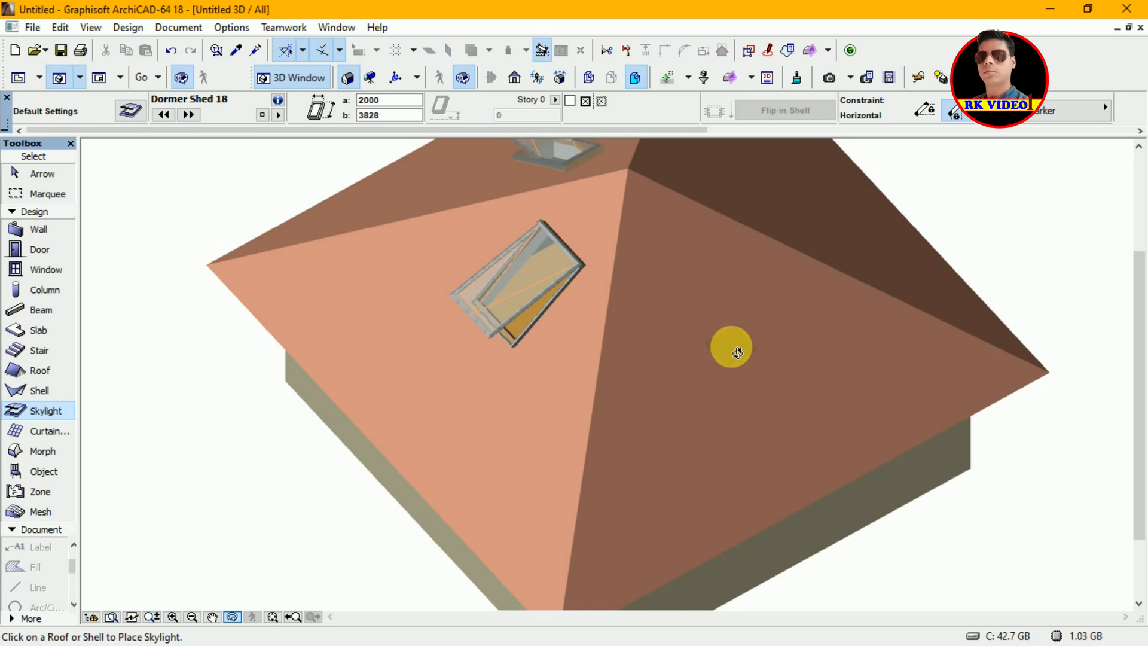
Step: Make Skylight Glass 18 the default skylight type
left_click(133, 109)
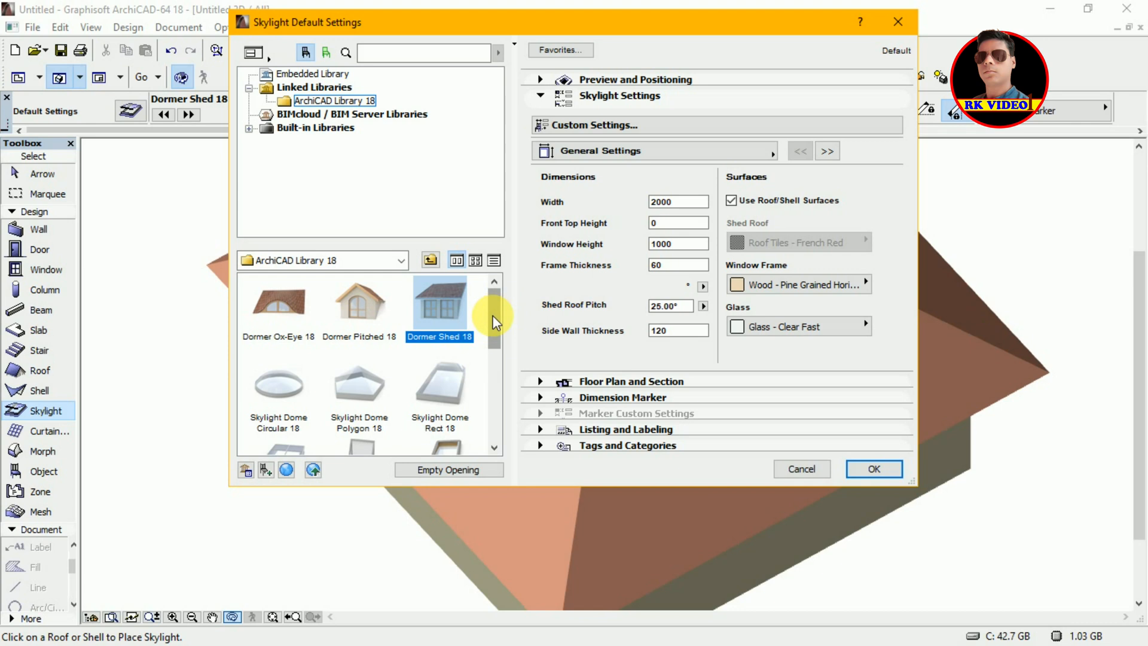
left_click_drag(492, 316, 496, 338)
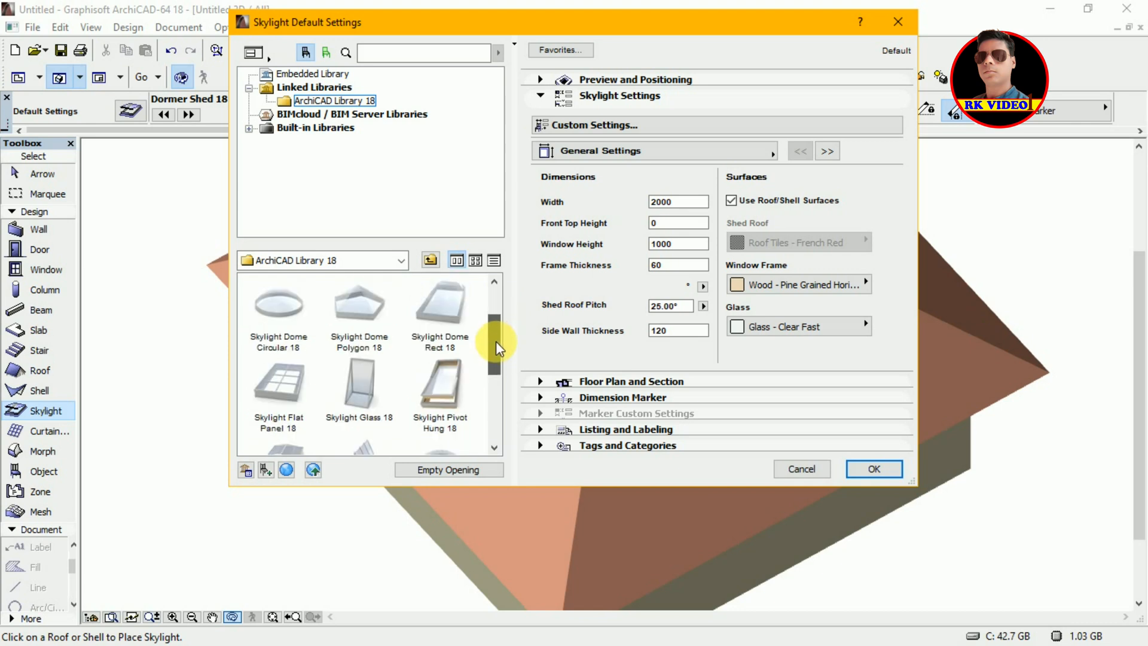
left_click(349, 400)
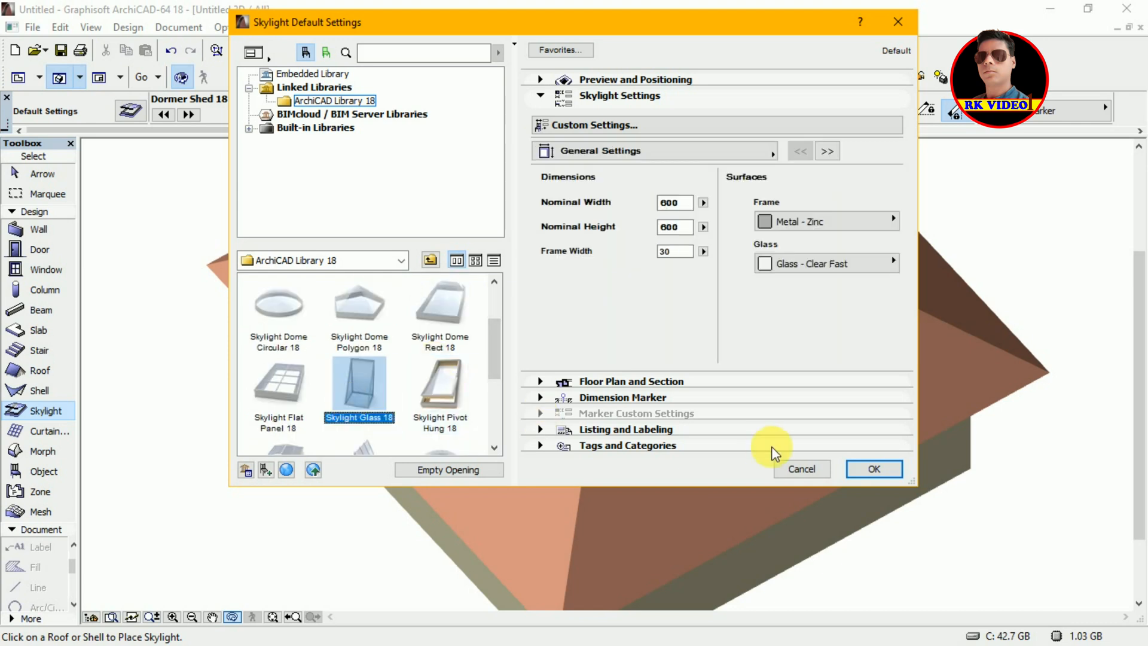
left_click(872, 469)
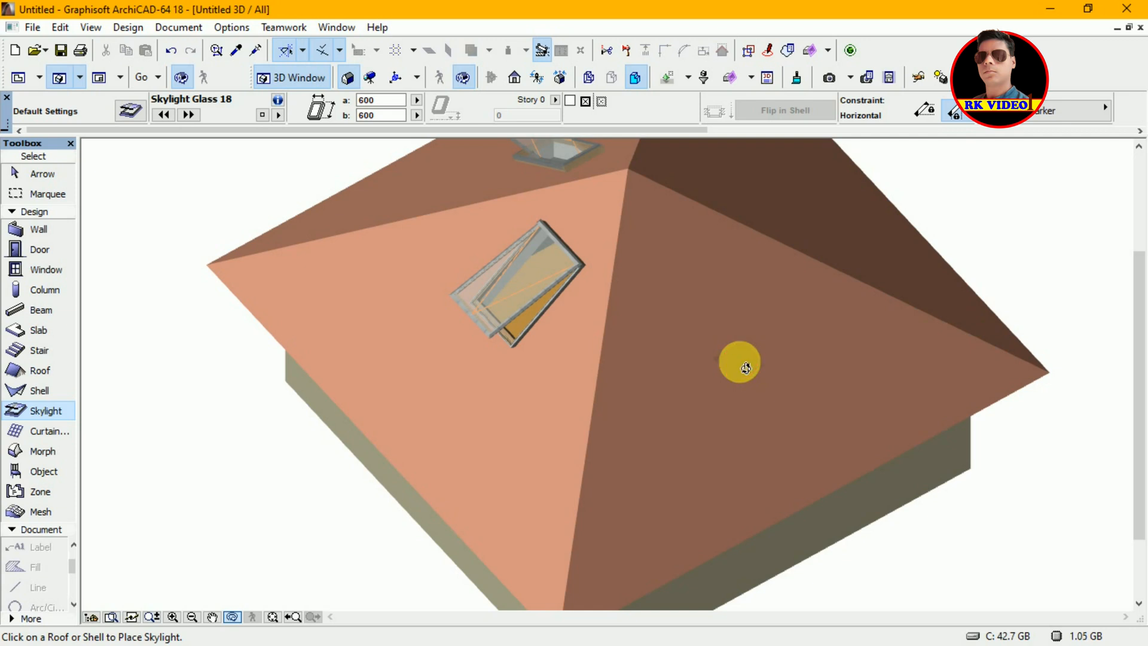
Step: Preview the Skylight Pyramid 18 and Skylight Flat Panel 18 settings, and accept Skylight Round 18 as the default
left_click(136, 109)
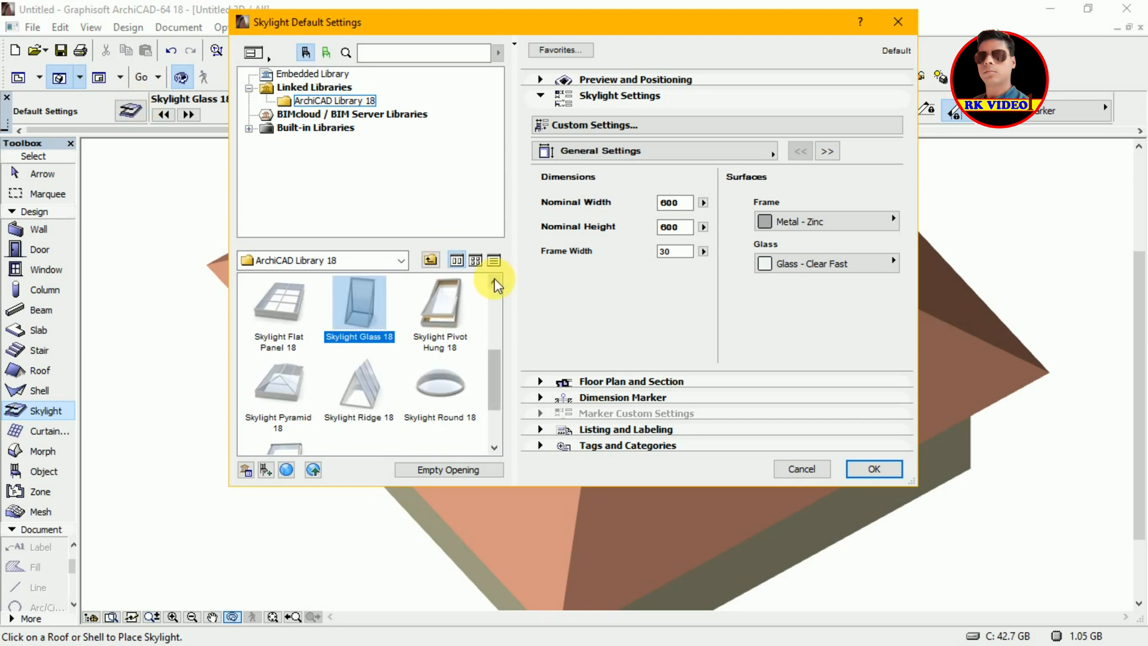
left_click(282, 374)
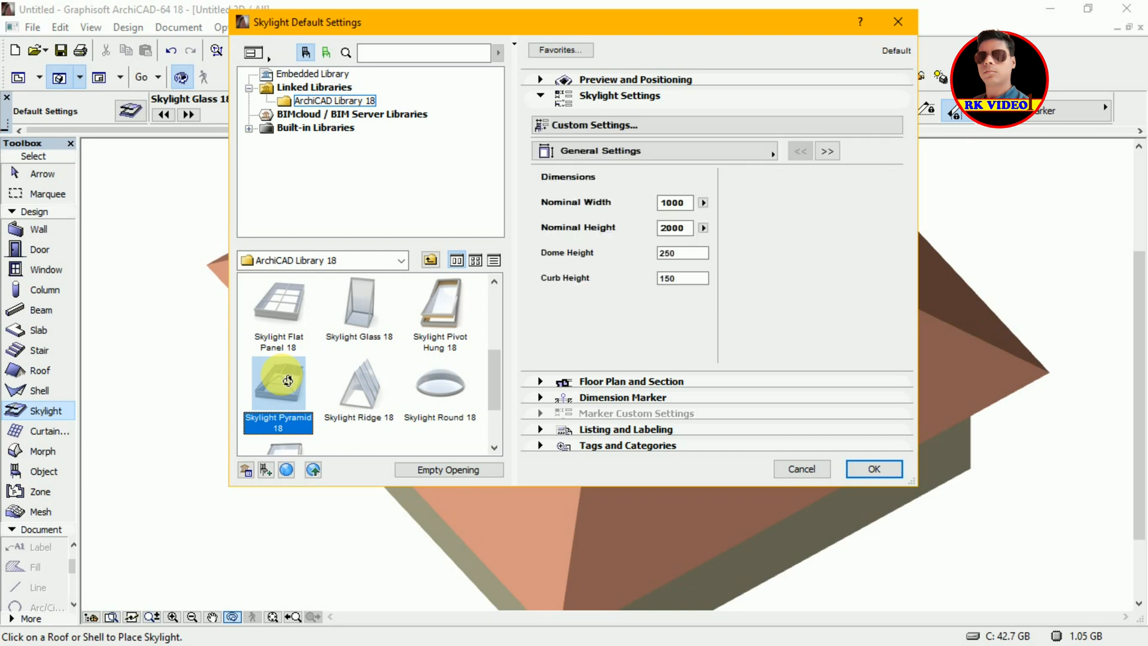
left_click(282, 308)
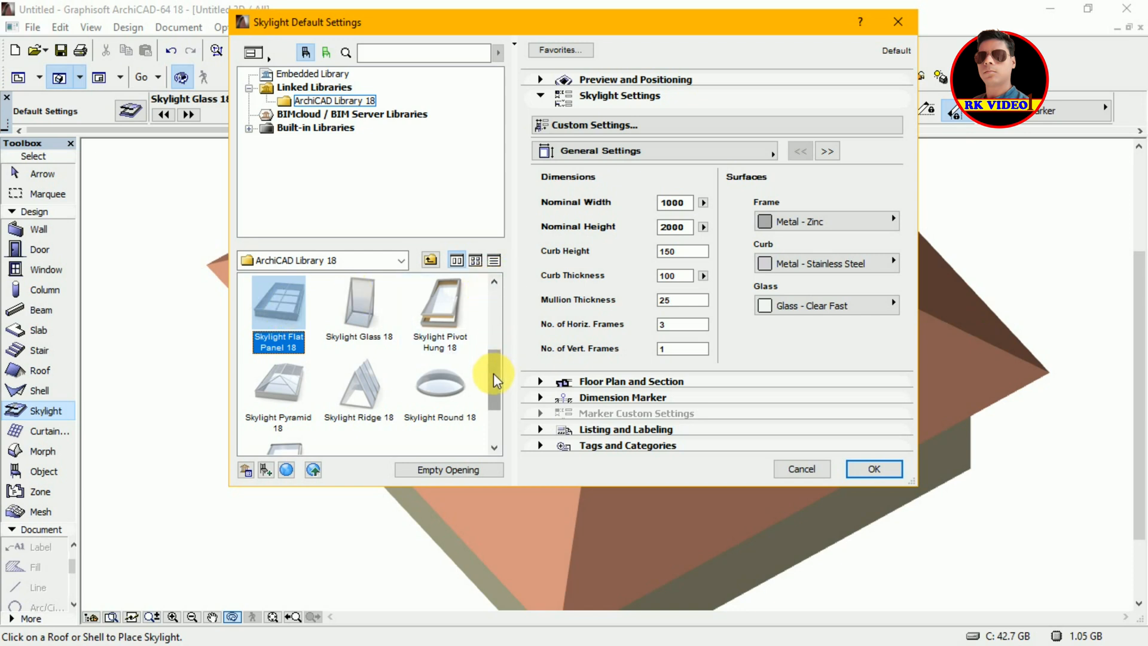
left_click_drag(493, 373, 498, 414)
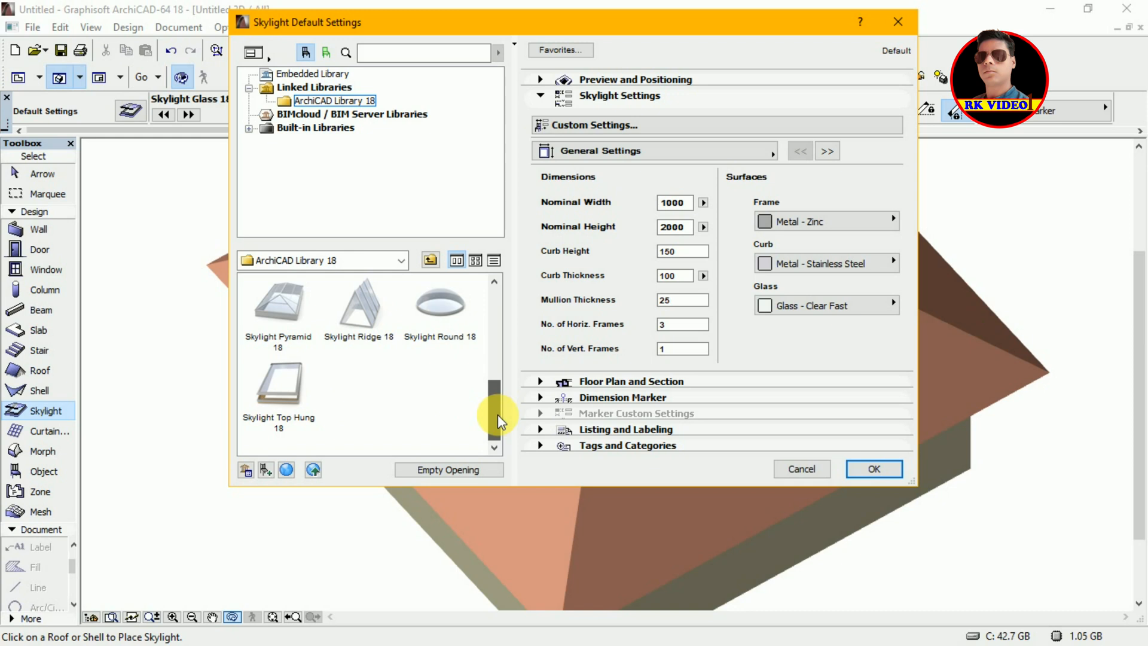
left_click(439, 302)
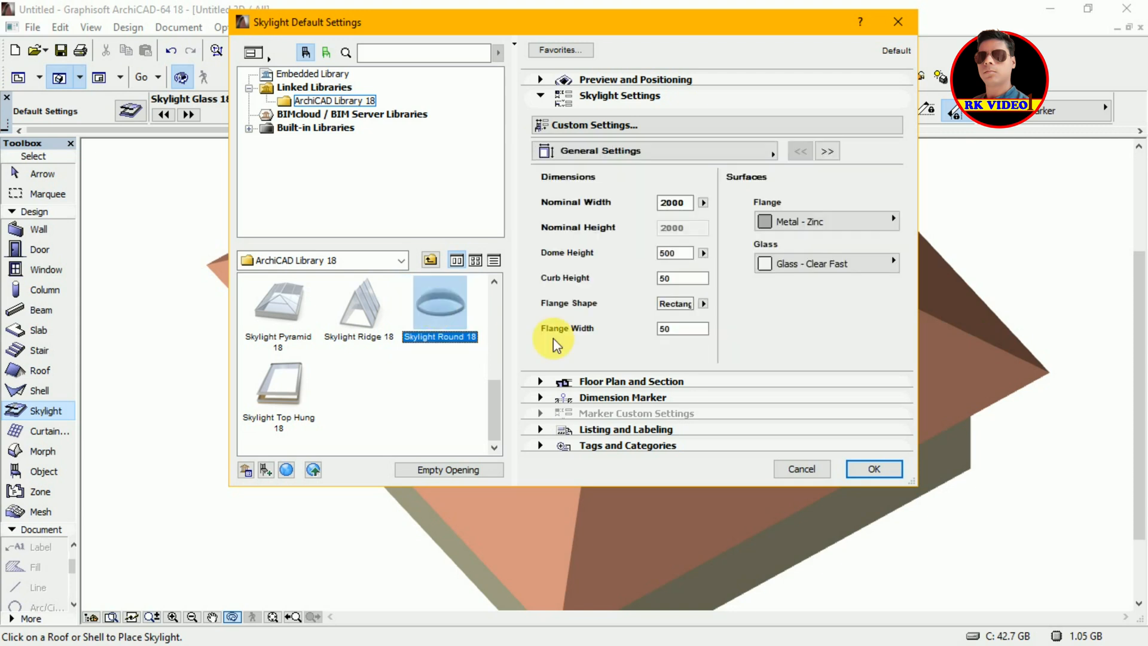
left_click(876, 469)
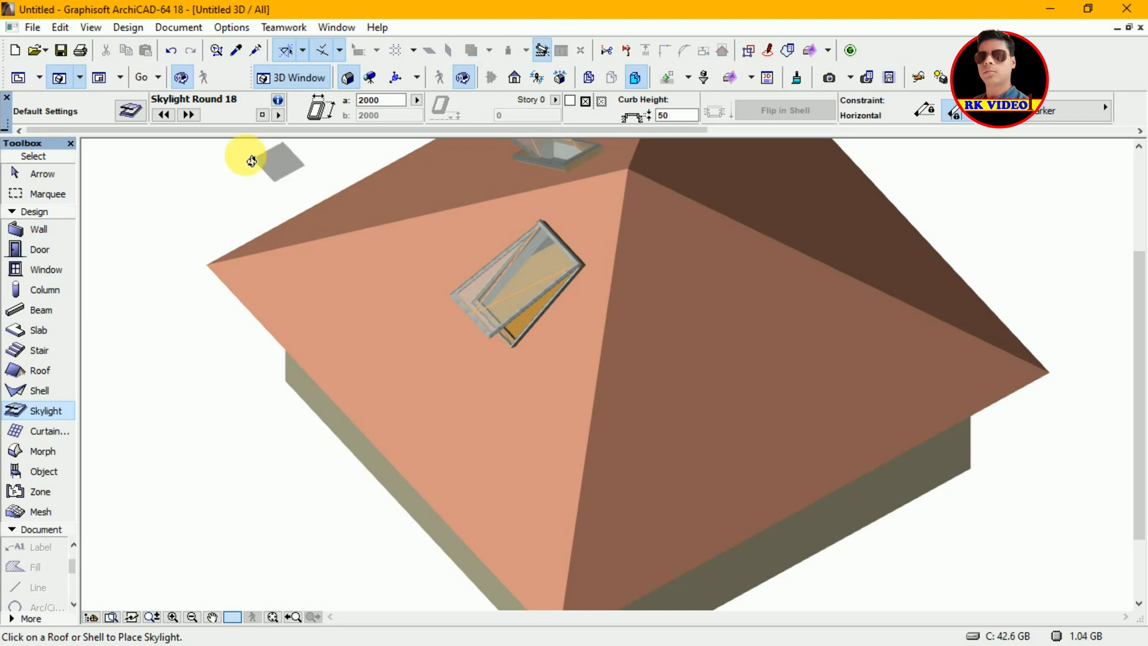
Step: Change the default skylight type to Skylight Ridge 18
left_click(128, 114)
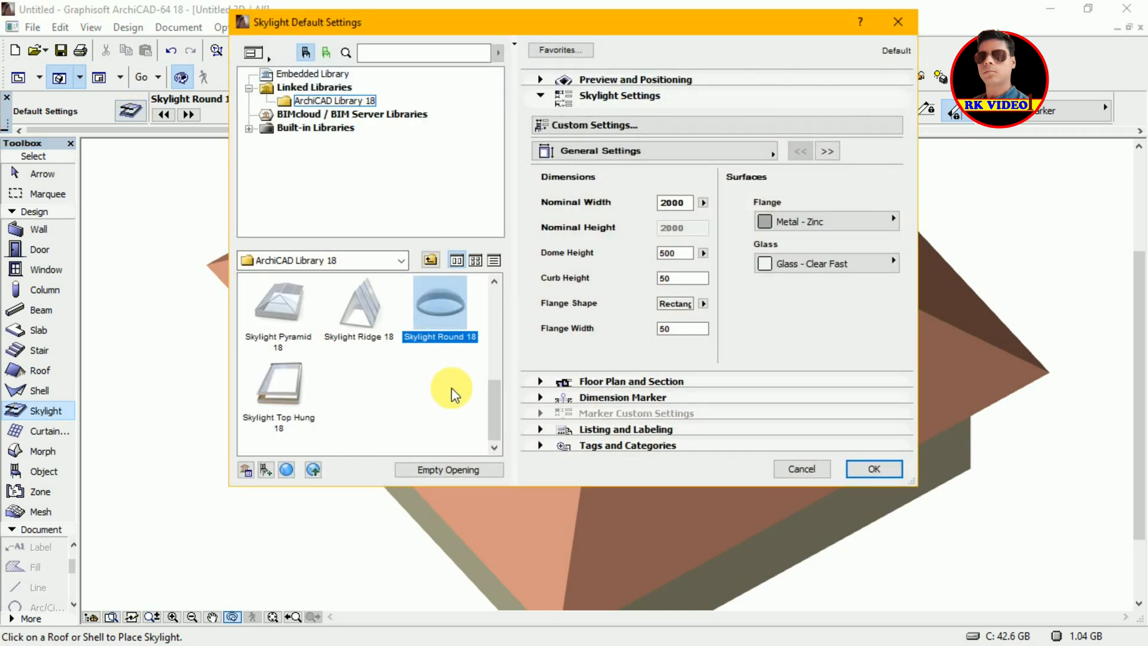
left_click(377, 320)
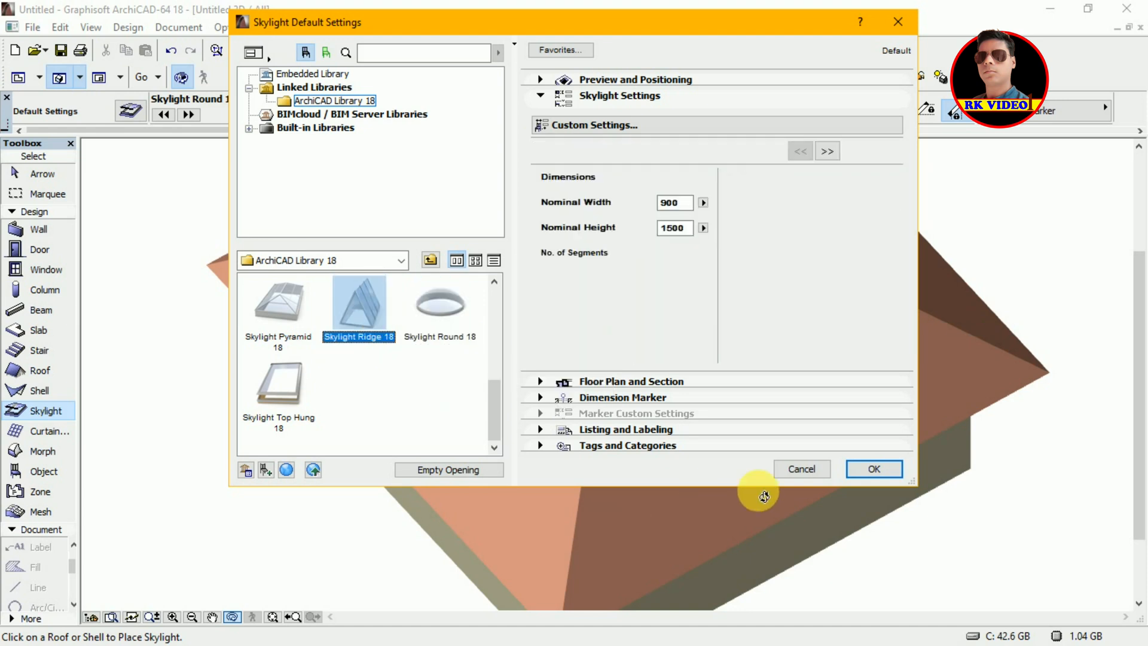
left_click(869, 473)
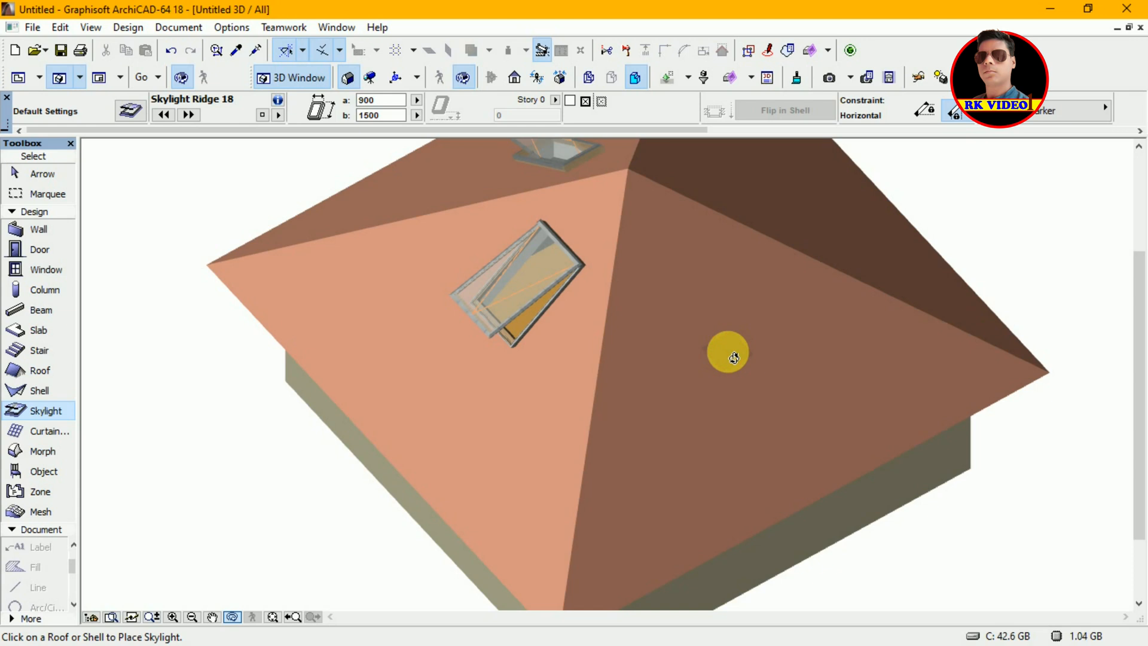
Step: Place a Skylight Ridge 18 on the empty east roof face in the ground floor plan, and show it in 3D
key("F2")
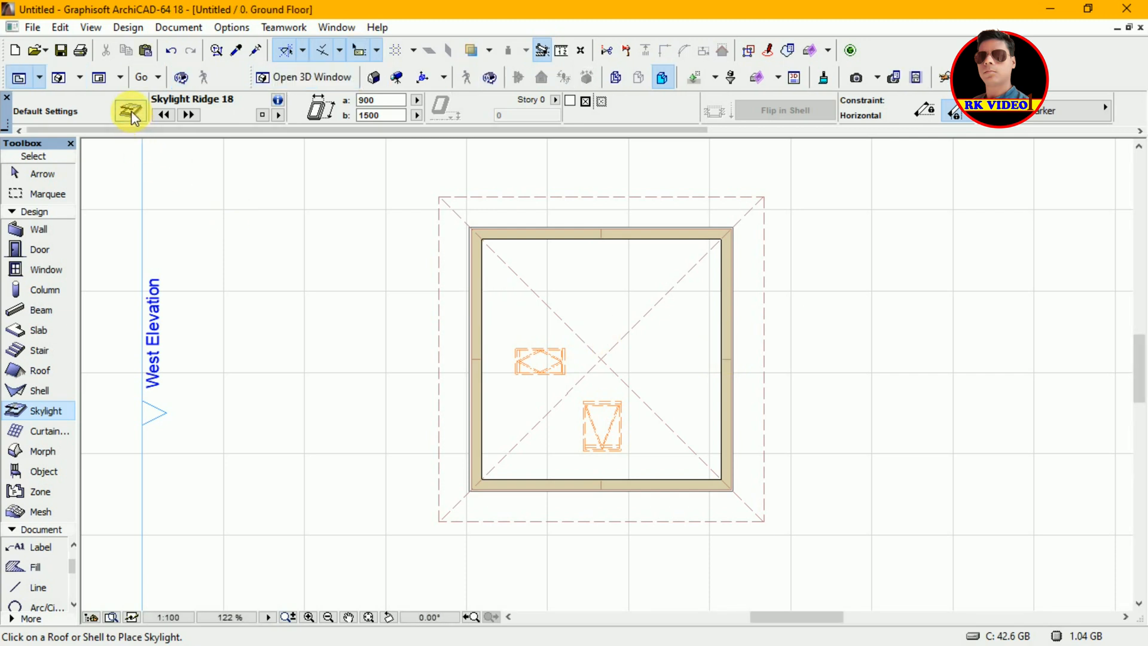
left_click(673, 353)
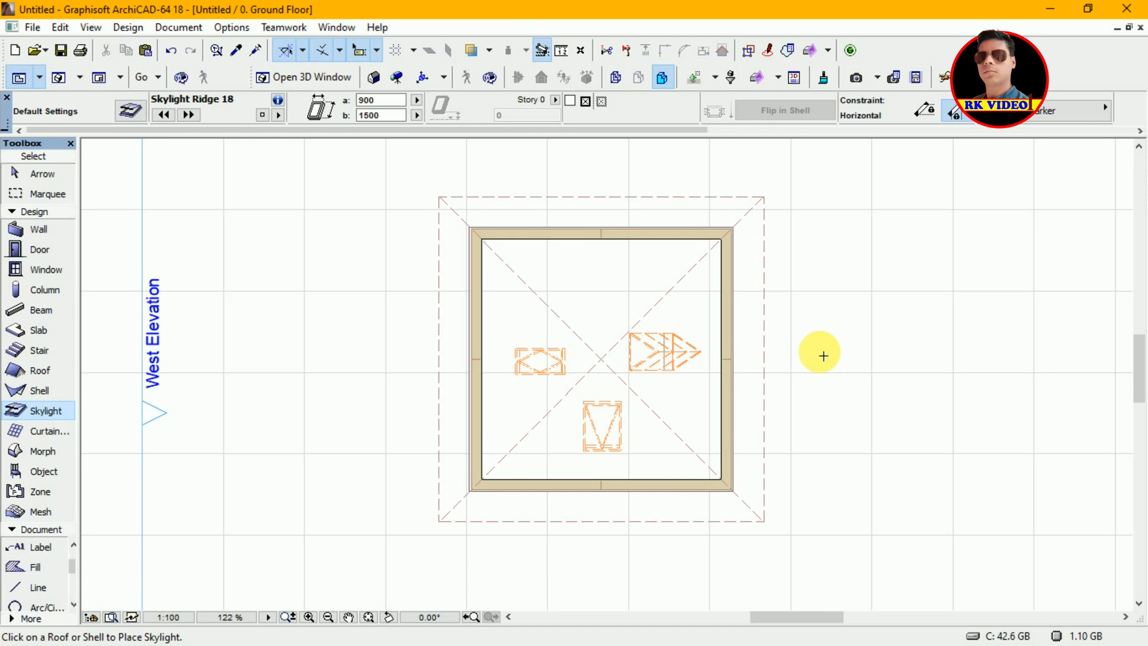
key("ctrl+F5")
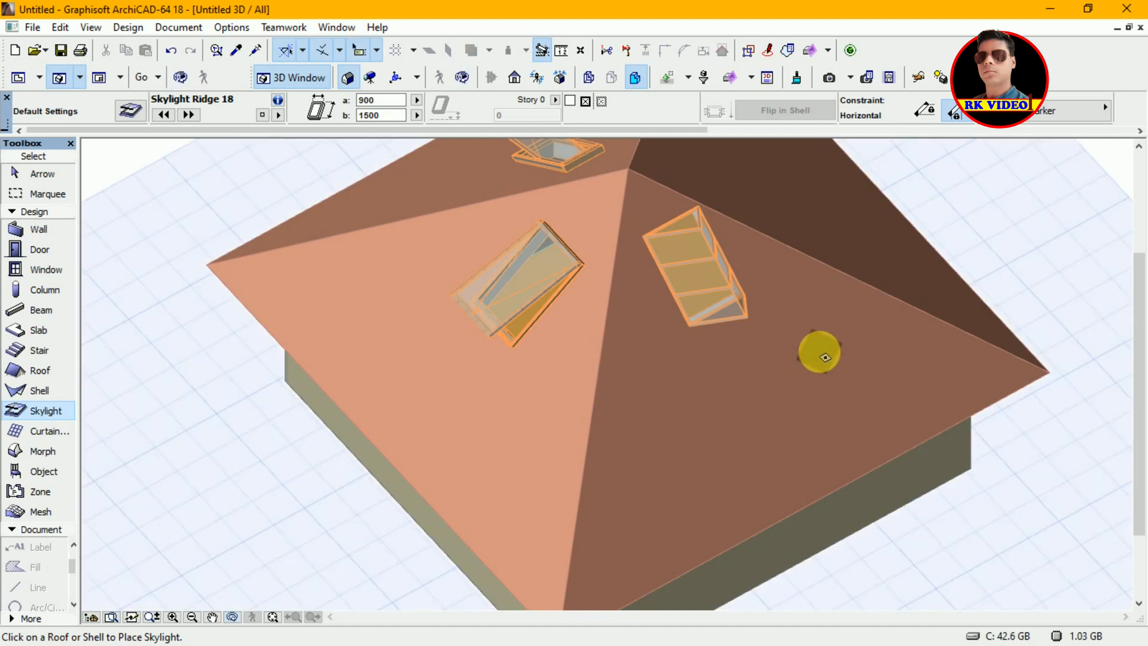
key("Escape")
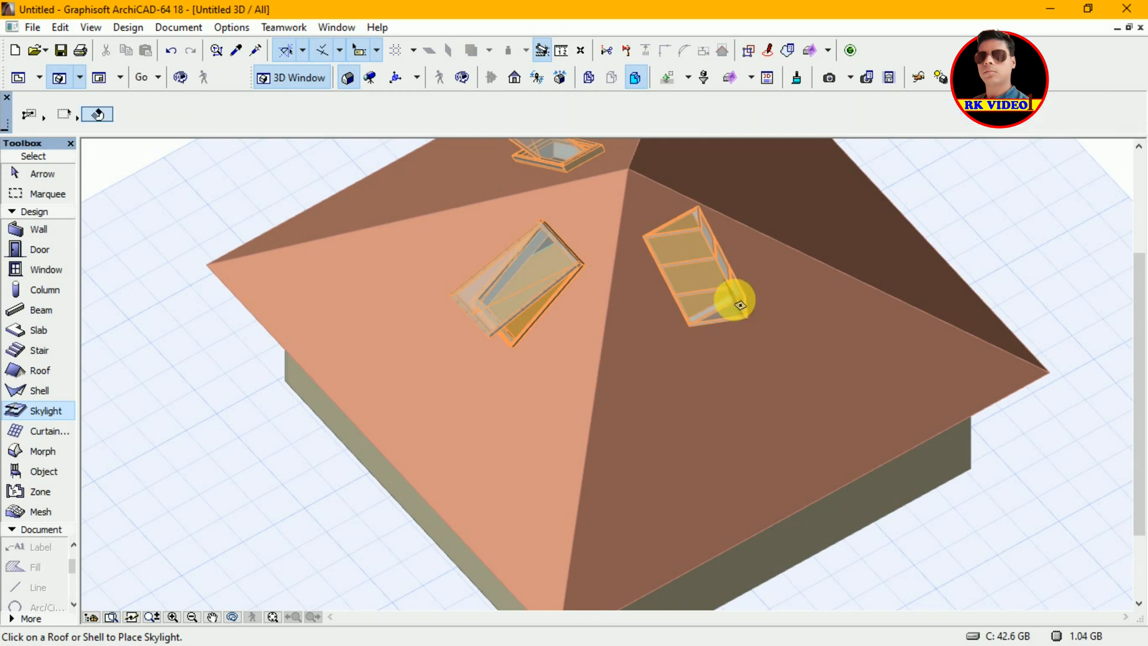
Step: Move the ridge skylight down its roof face toward the eave in the 3D view
left_click(740, 304)
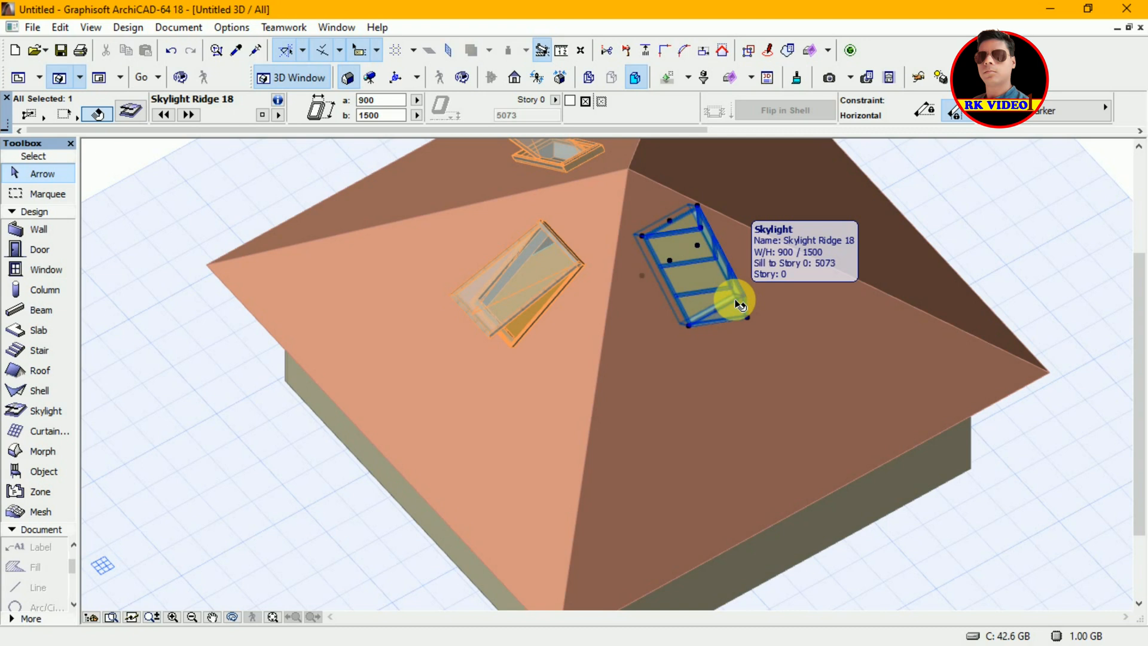
key("ctrl+d")
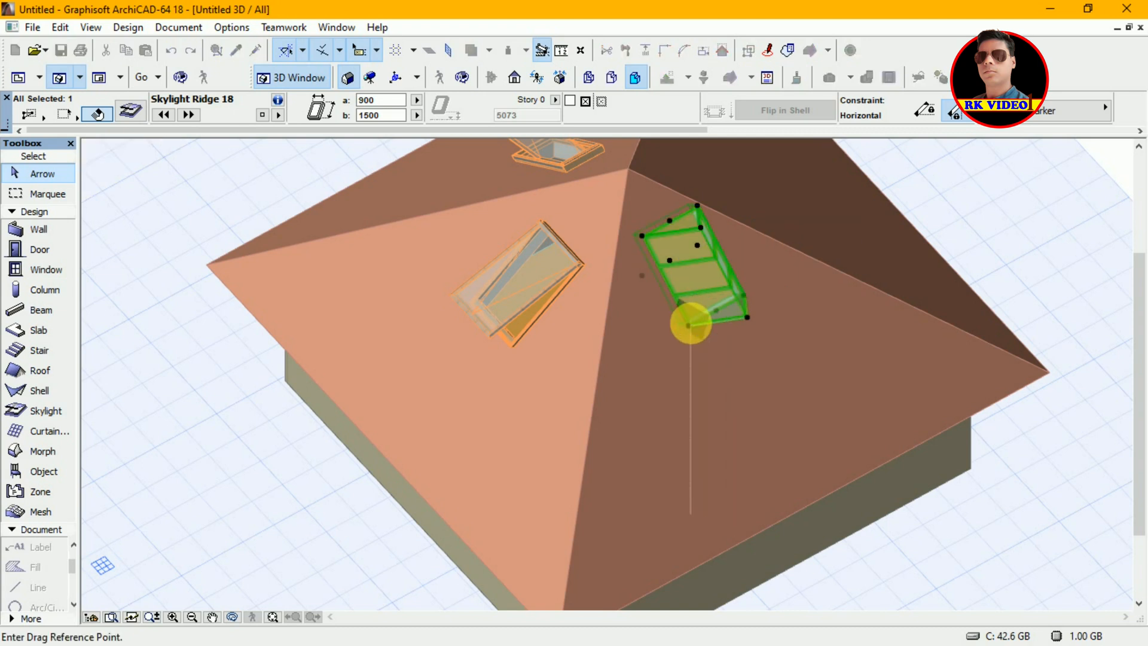
left_click(689, 327)
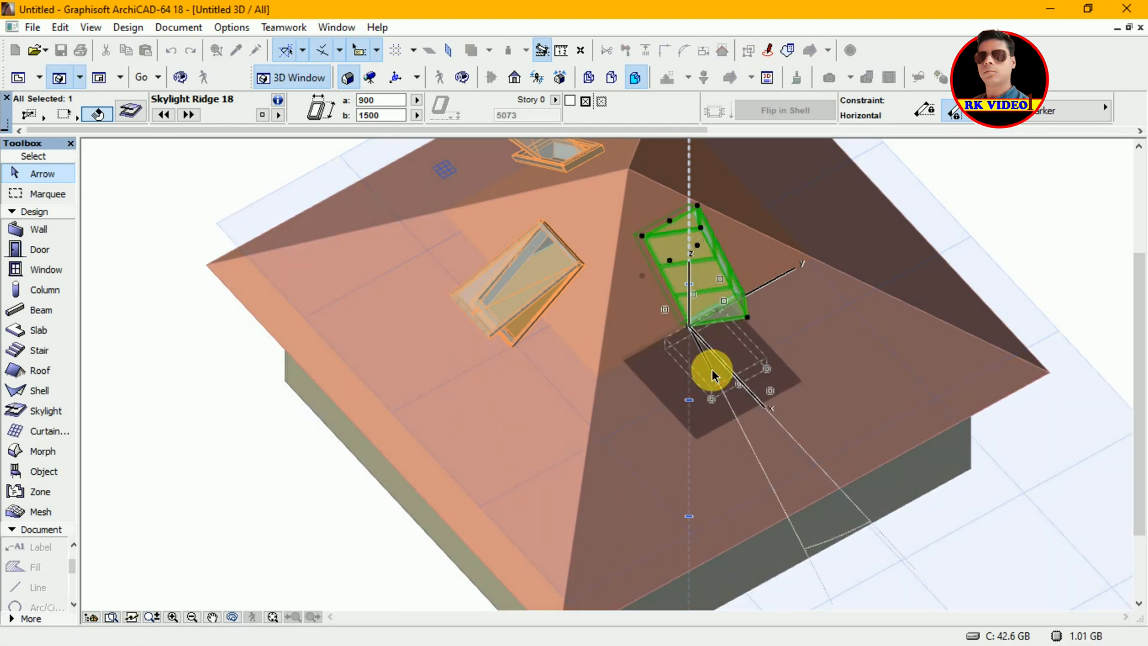
left_click(715, 375)
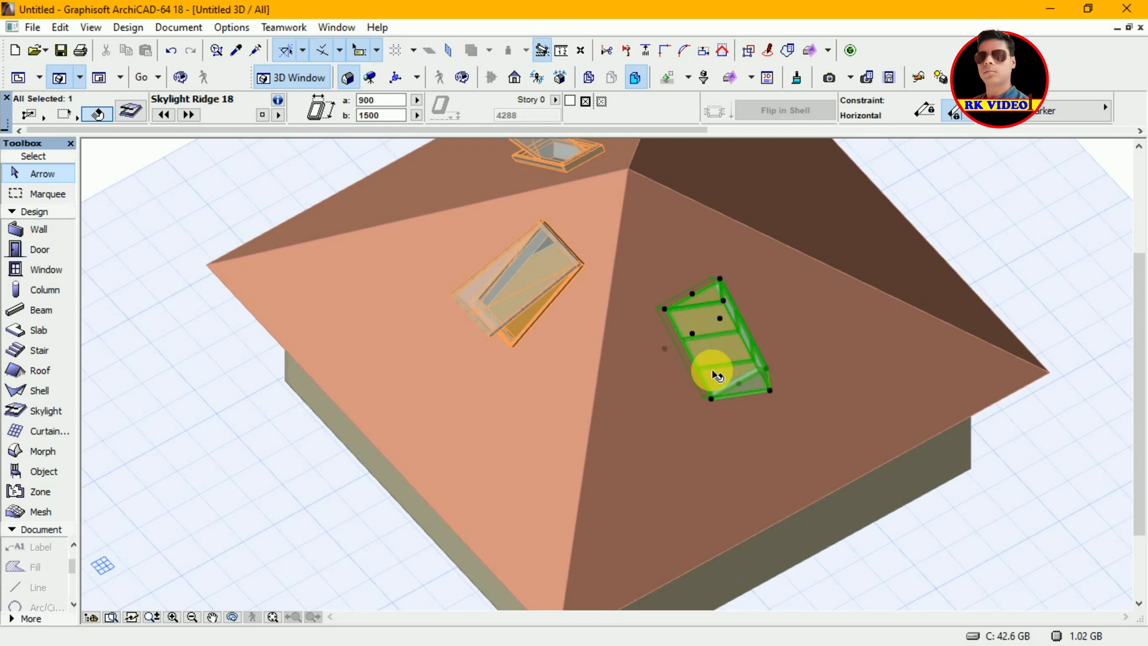
left_click(1029, 233)
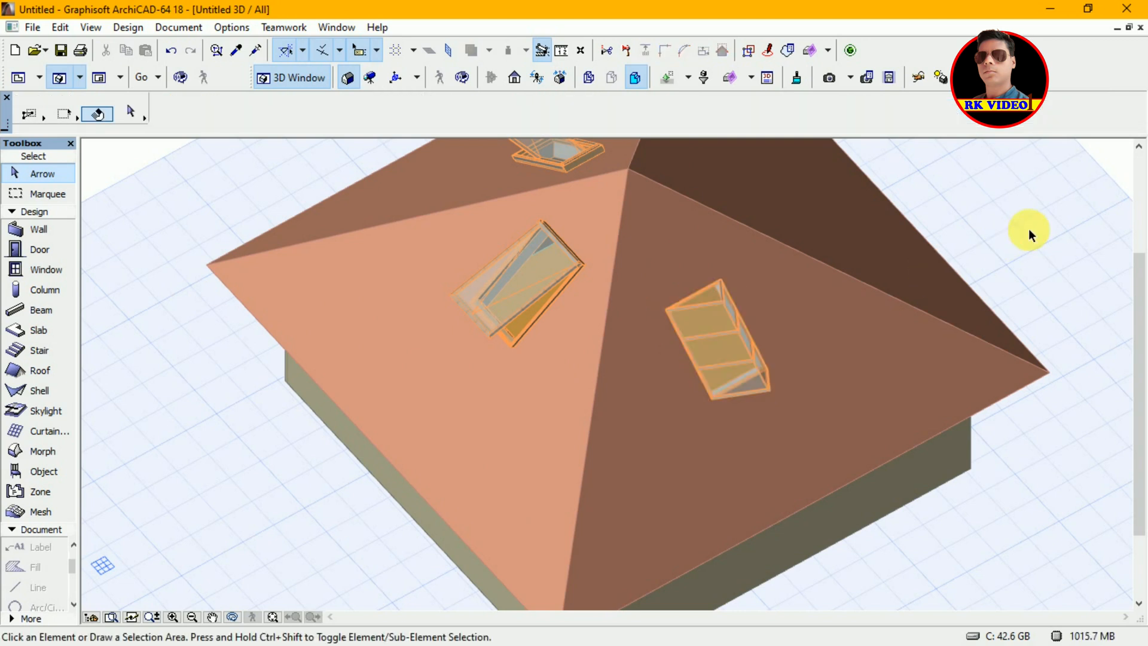
Step: Check the ridge skylight from another side in 3D, and move it slightly back toward the roof's apex in the ground floor plan
key("o")
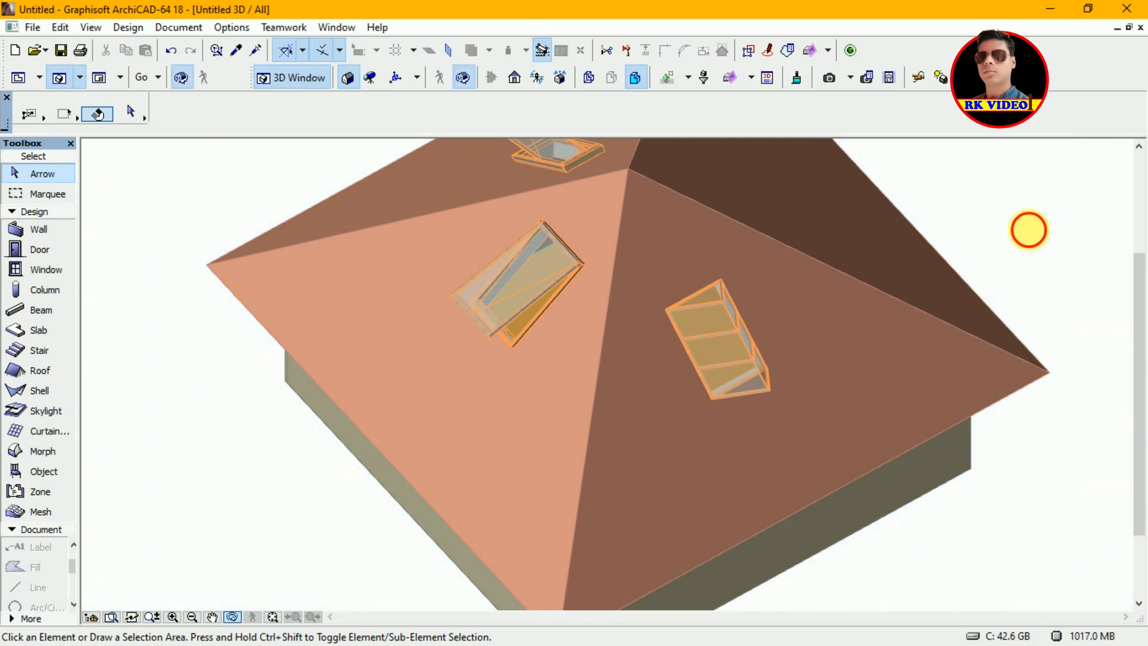
left_click_drag(952, 274, 667, 225)
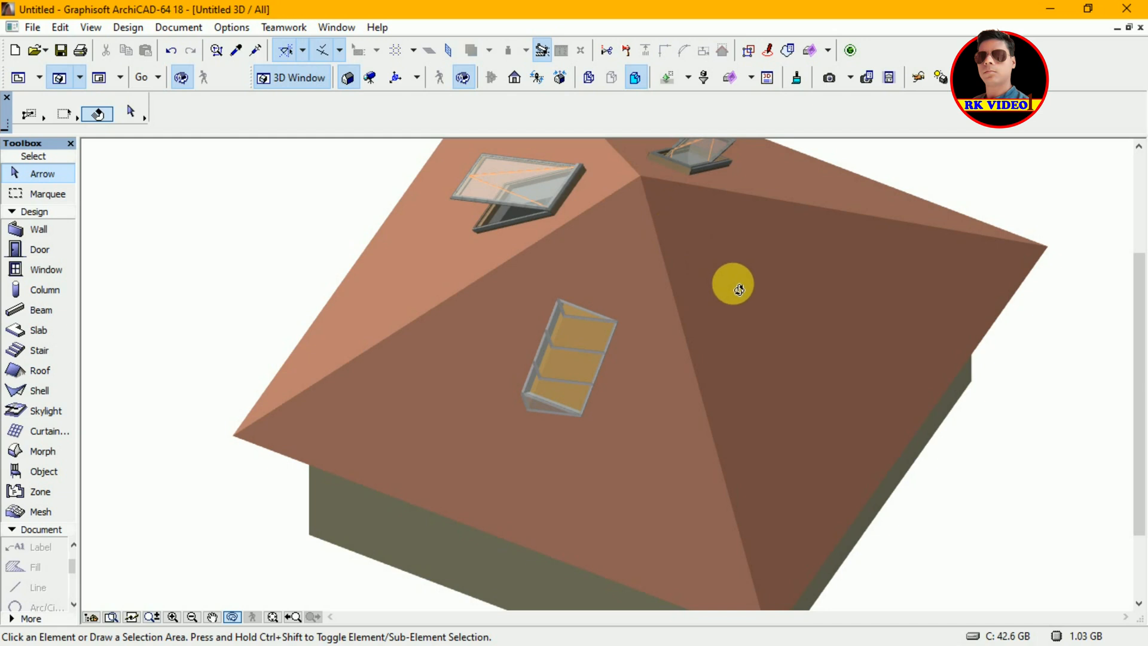
key("F2")
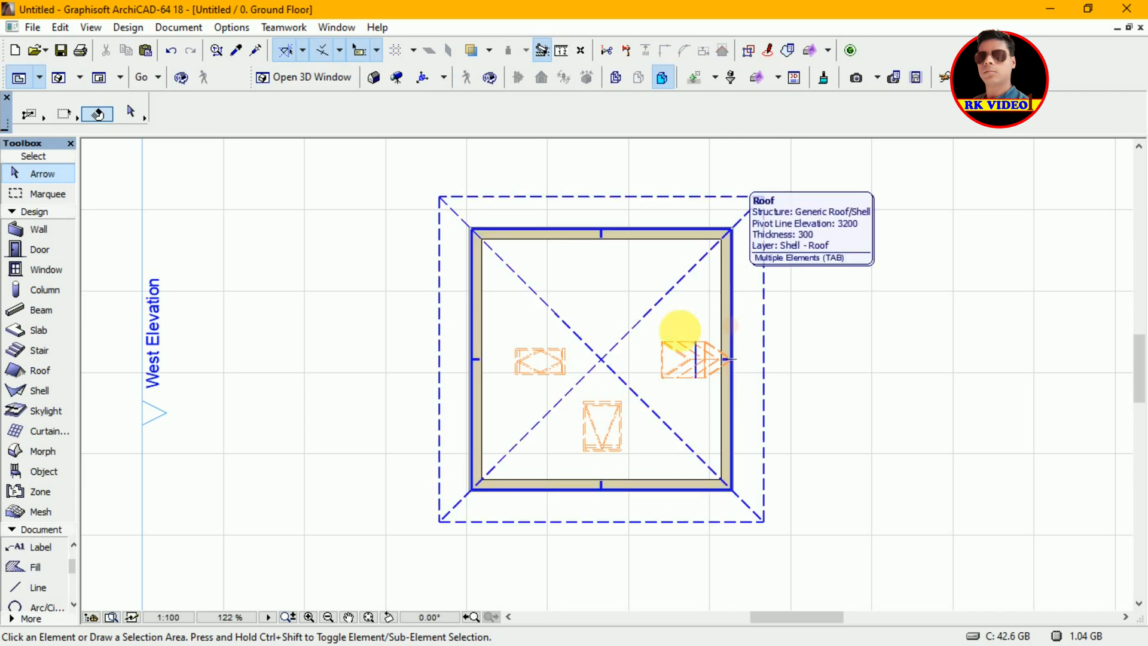
left_click(677, 344)
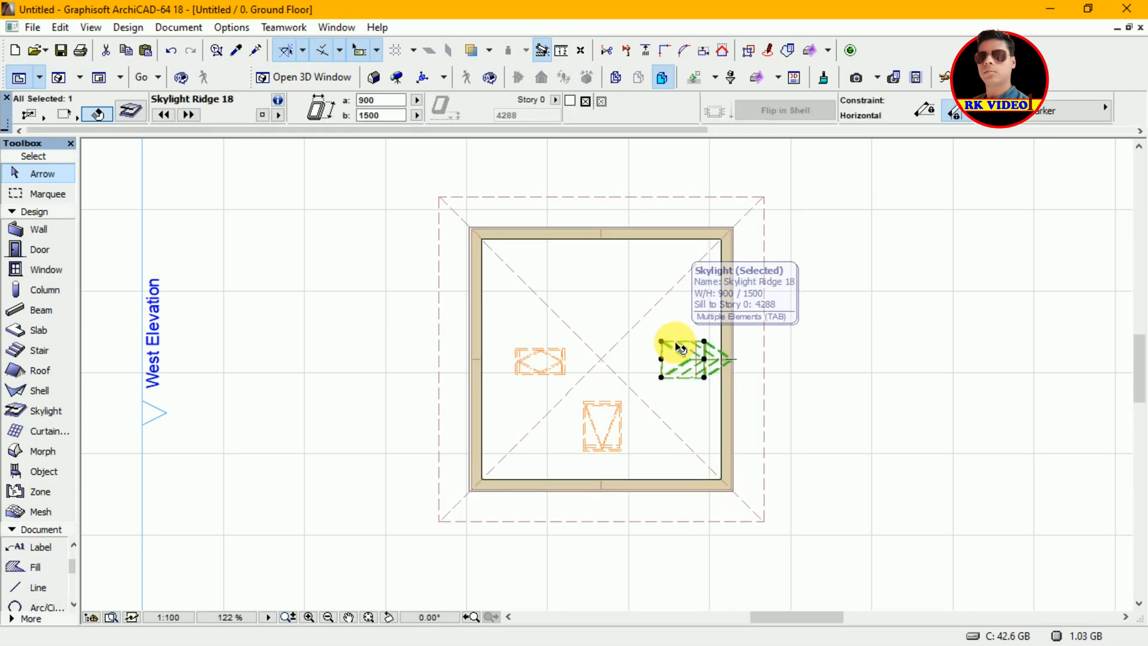
key("ctrl+d")
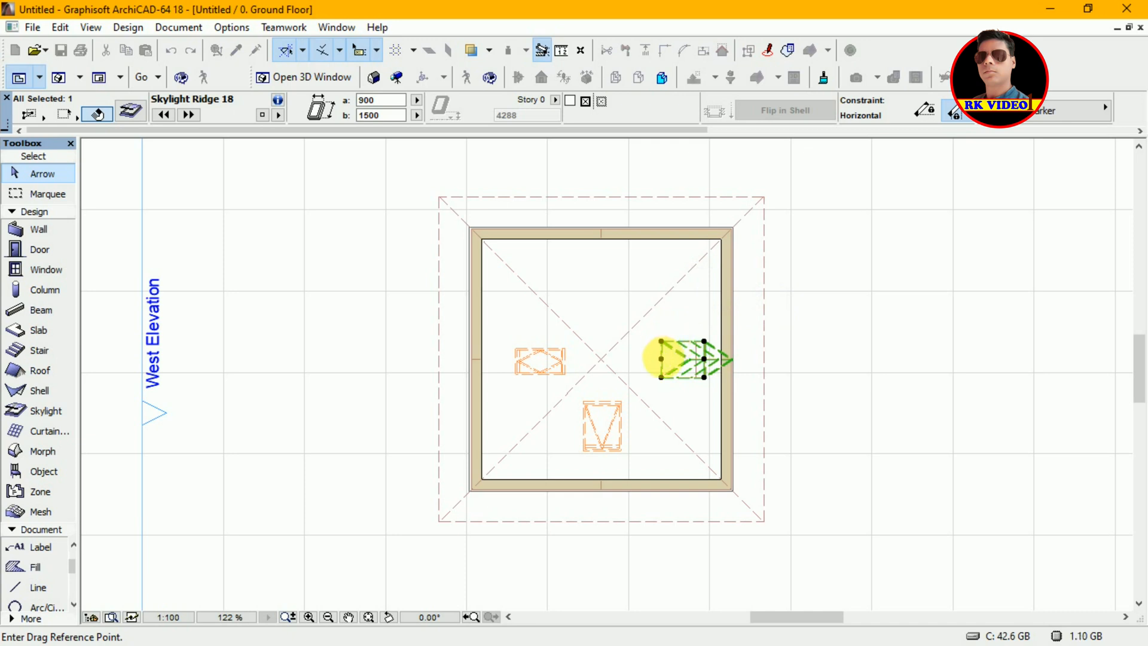
left_click(664, 359)
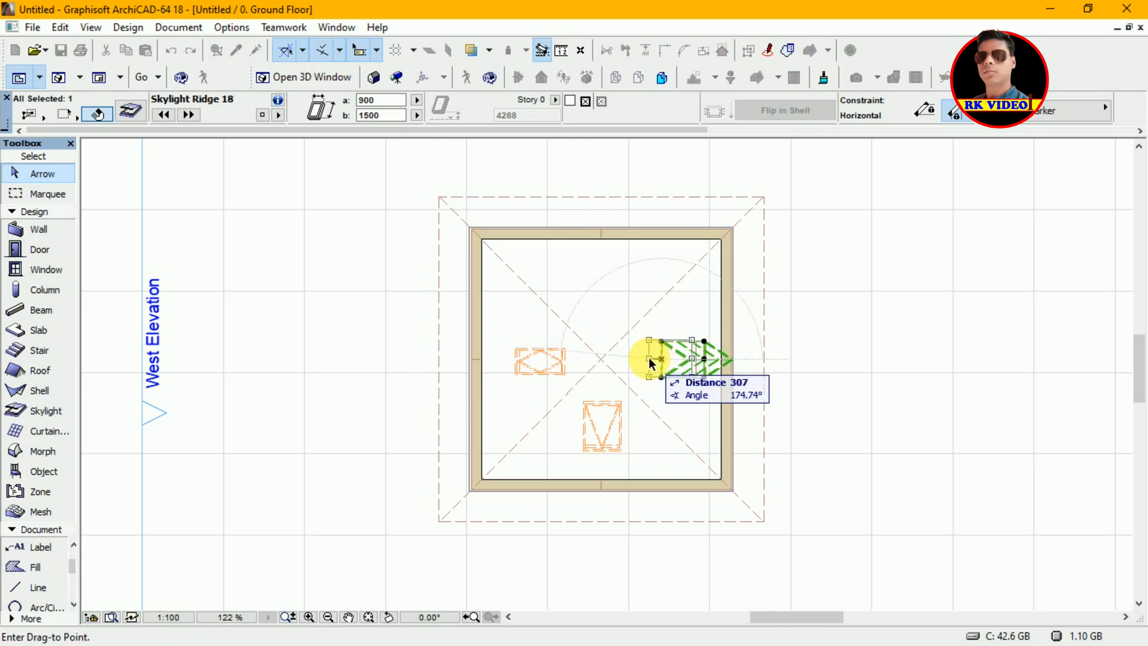
left_click(648, 361)
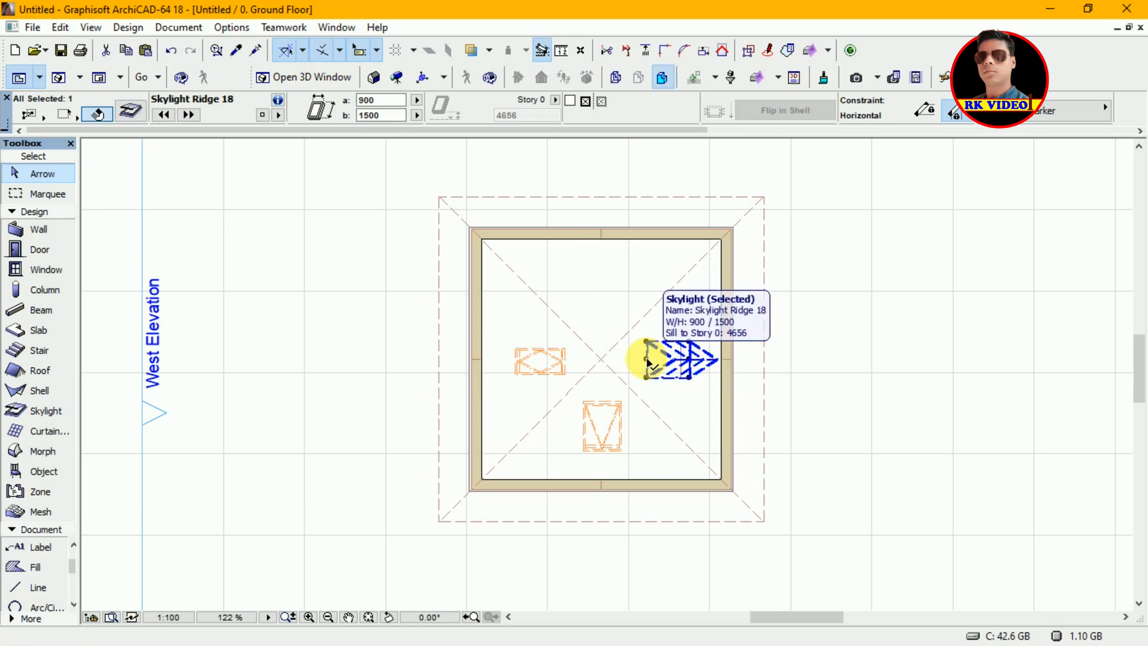
Step: Try to rotate the ridge skylight 180° in plan about the midpoint of its edge nearest the east wall
key("ctrl+e")
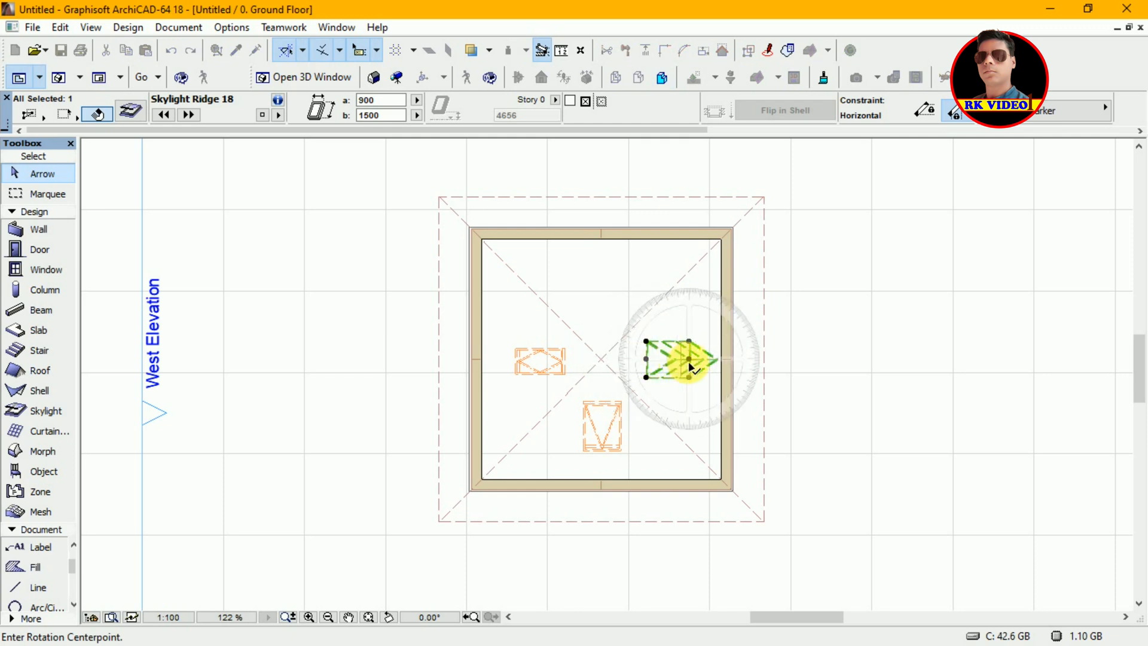
left_click(689, 359)
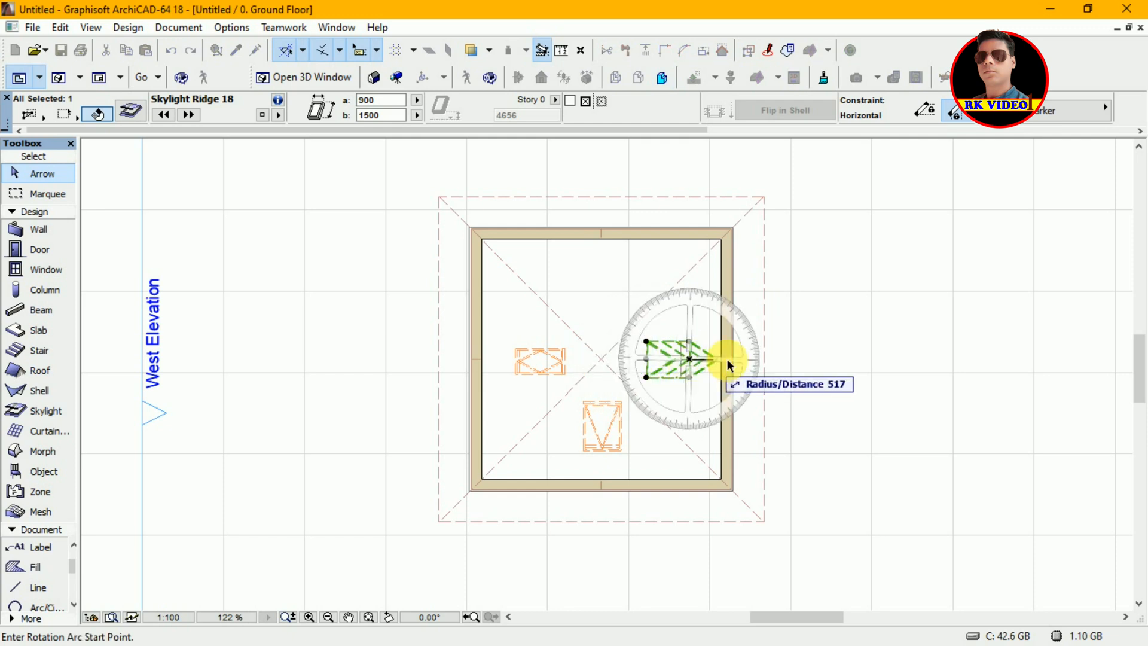
left_click(801, 359)
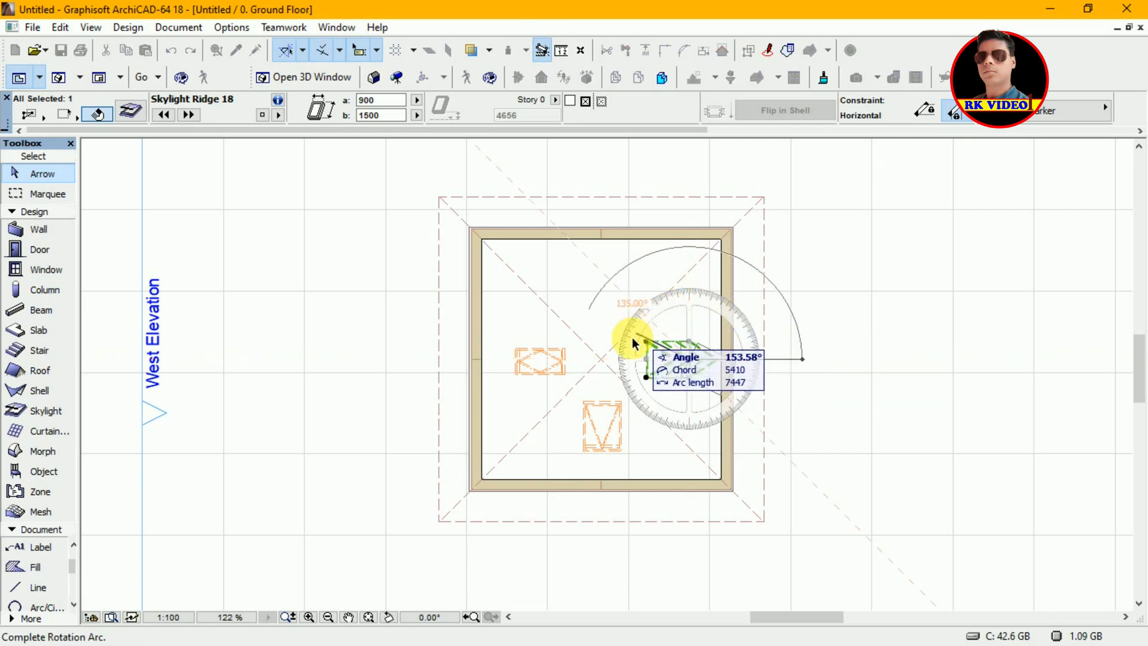
left_click(627, 361)
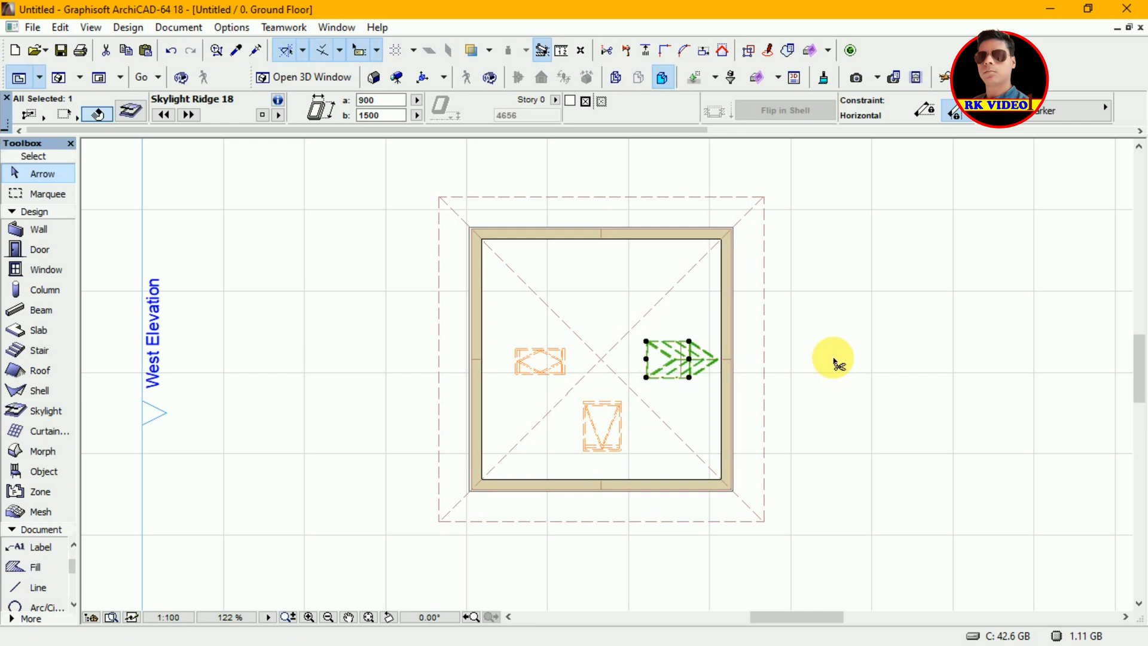
key("ctrl+e")
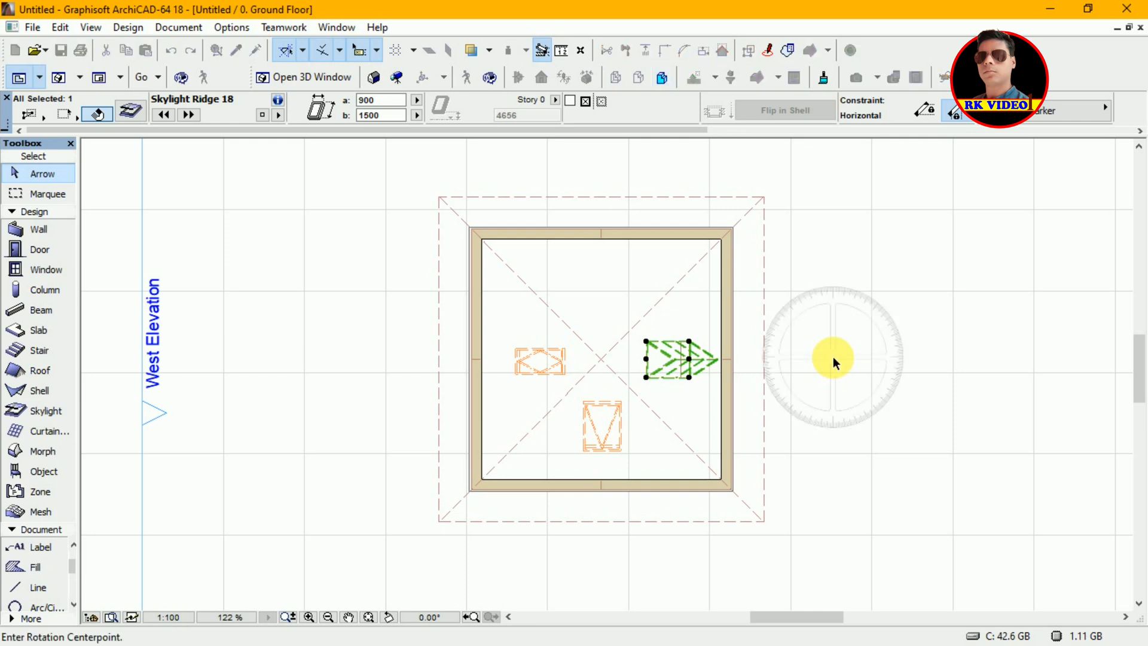
left_click(689, 358)
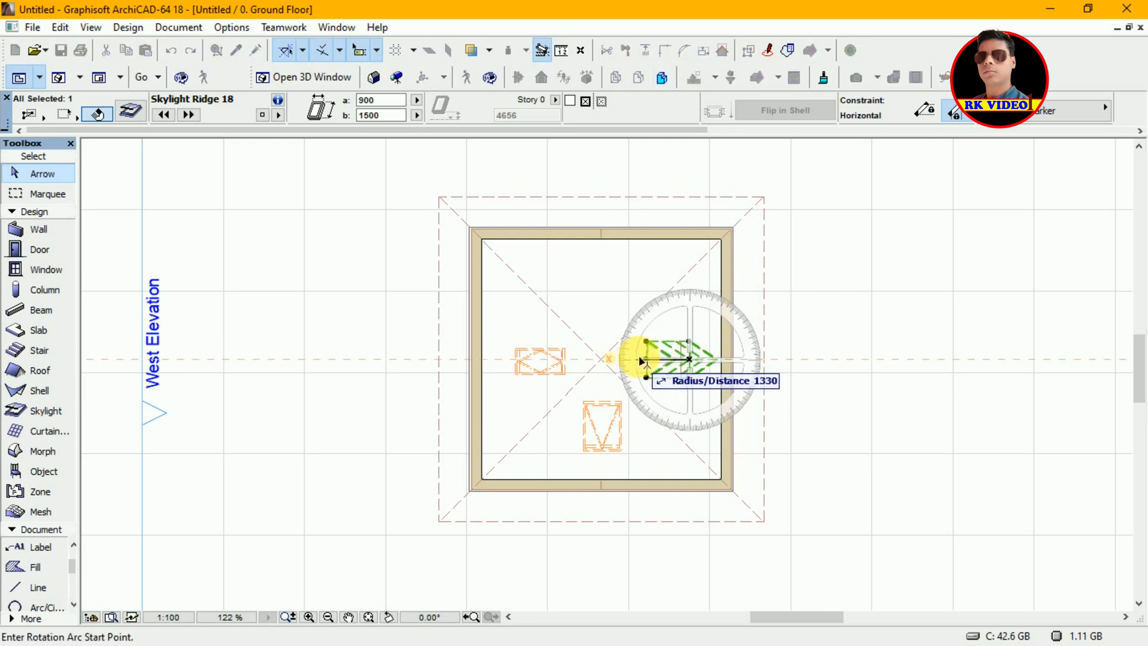
left_click(638, 359)
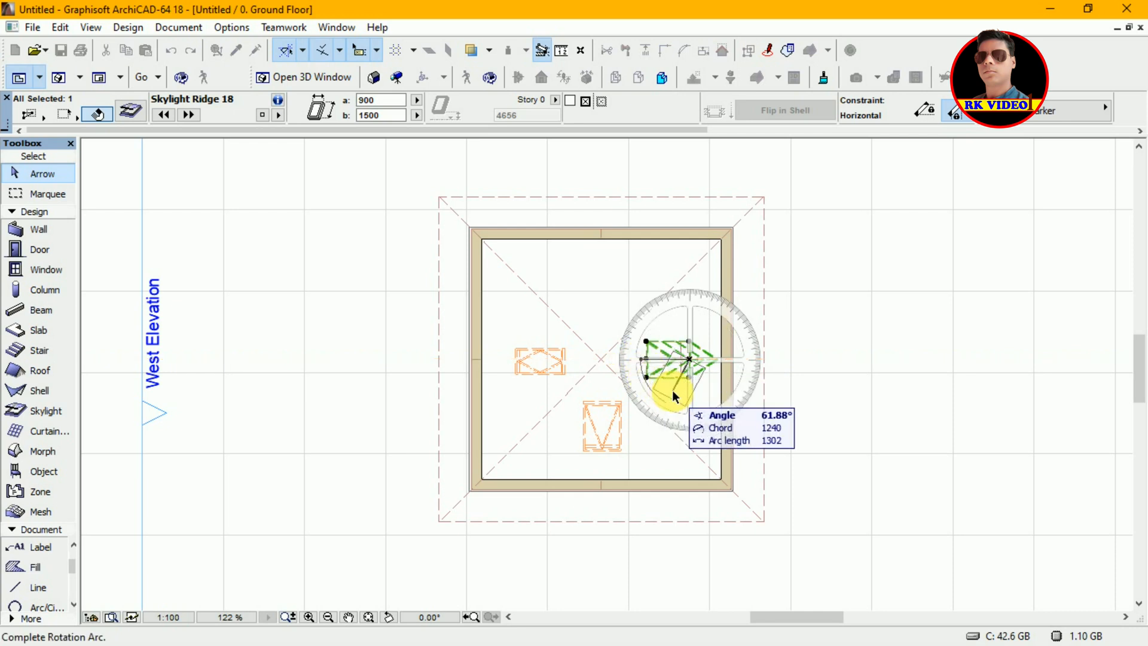
left_click(801, 361)
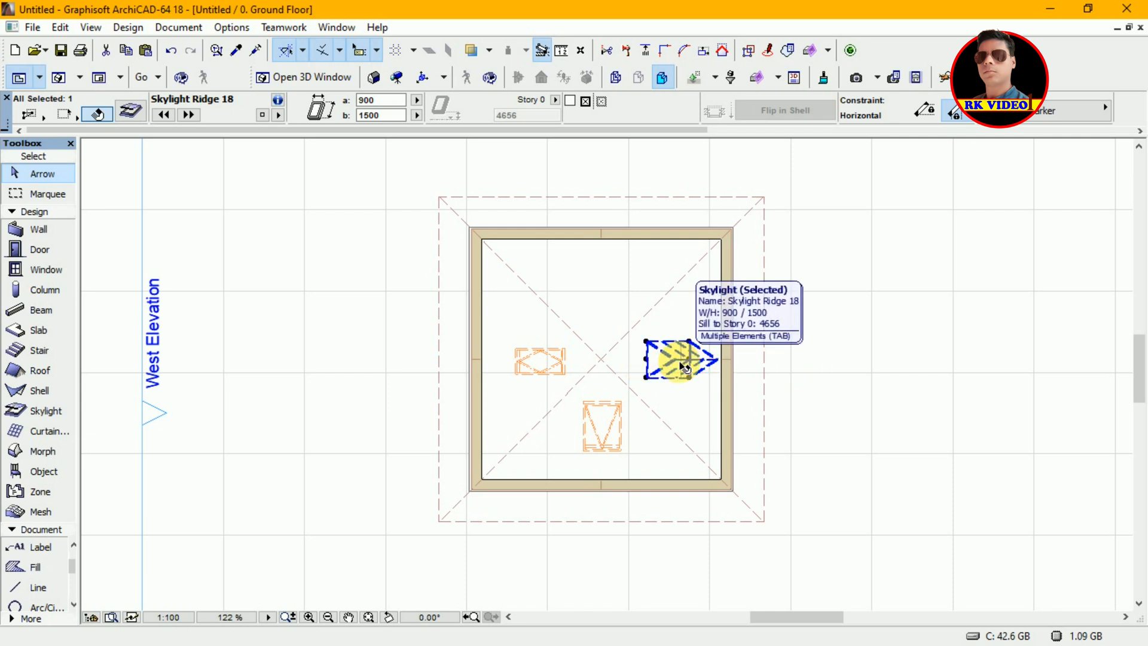
Step: Try to rotate the ridge skylight 90° counterclockwise about a point inside it, and shift it slightly toward the middle of the east wall
key("ctrl+e")
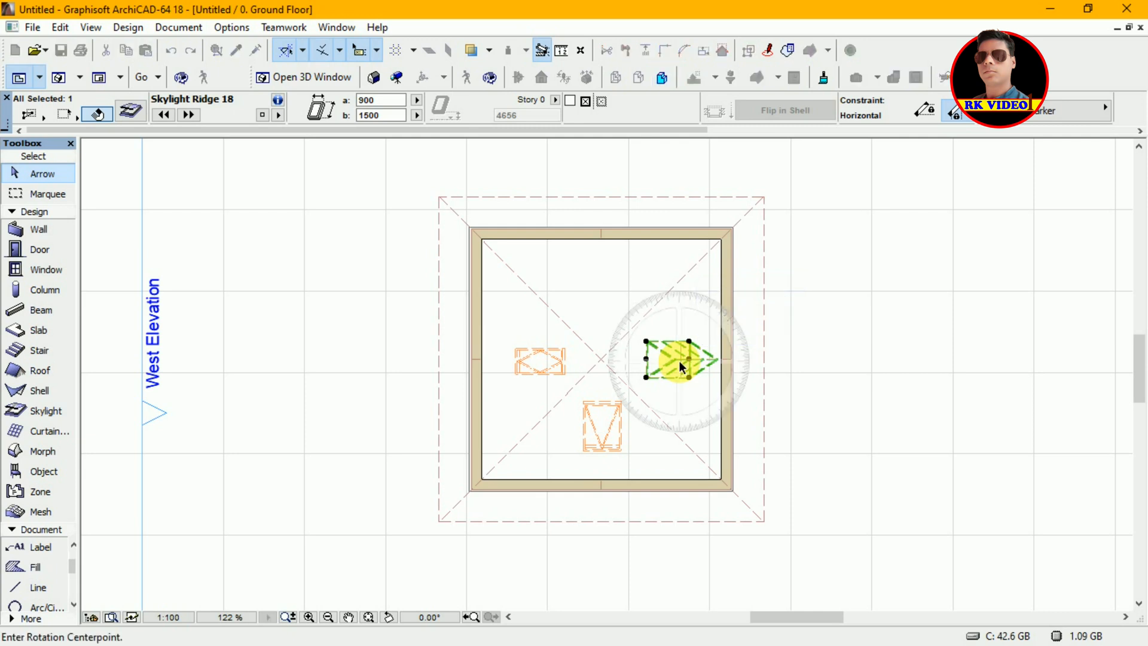
left_click(680, 360)
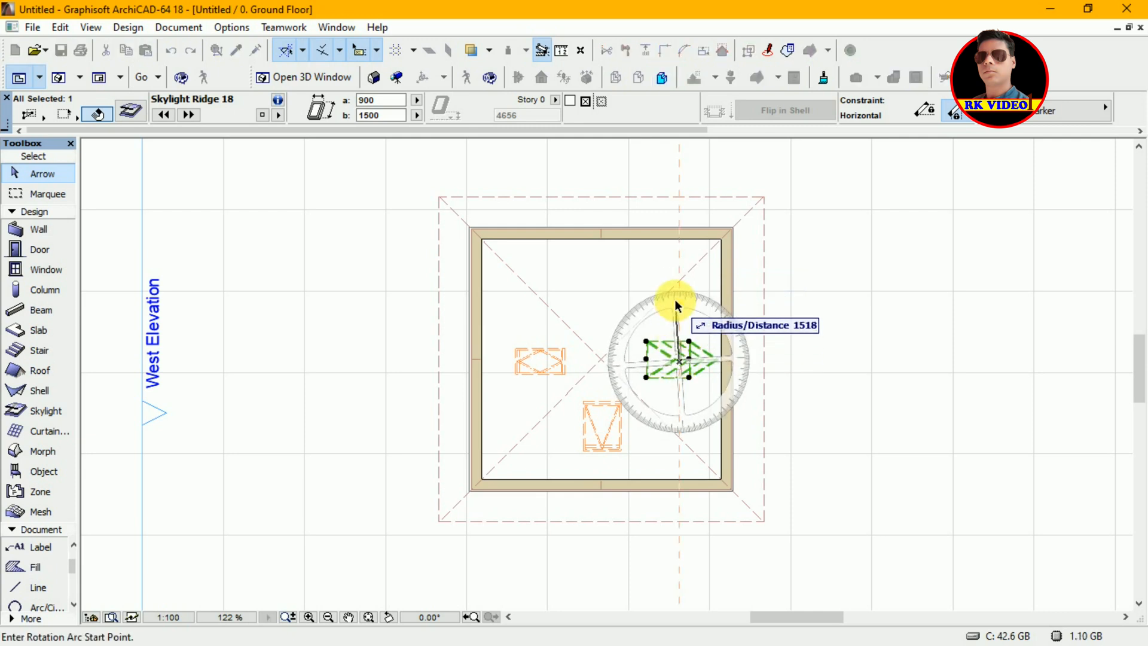
left_click(680, 301)
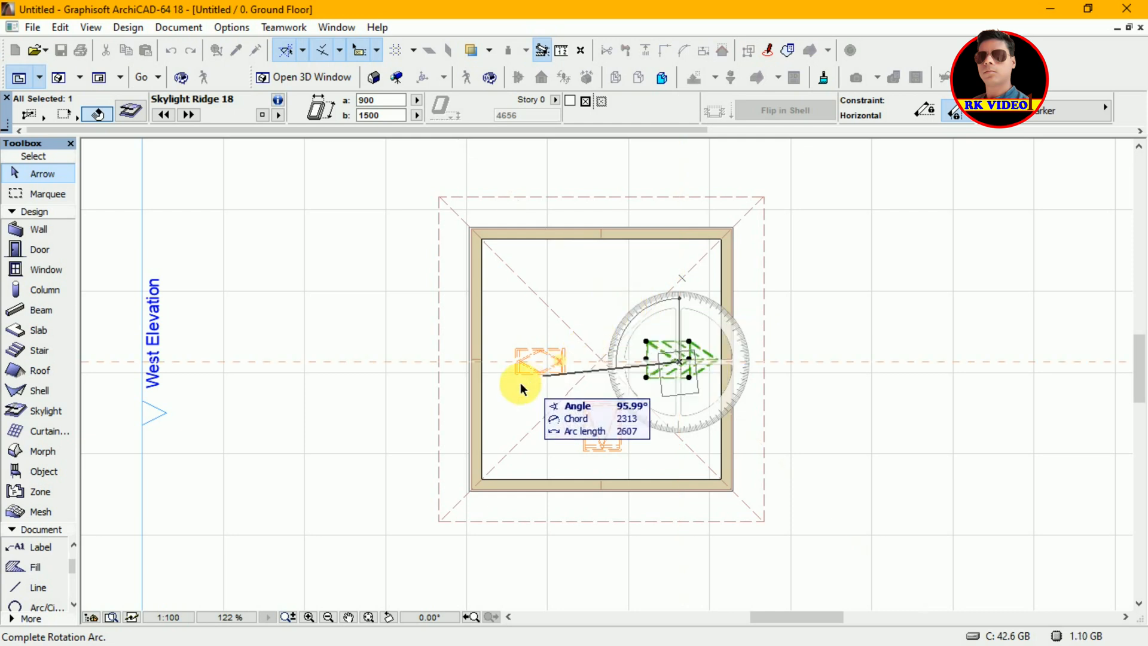
left_click(327, 361)
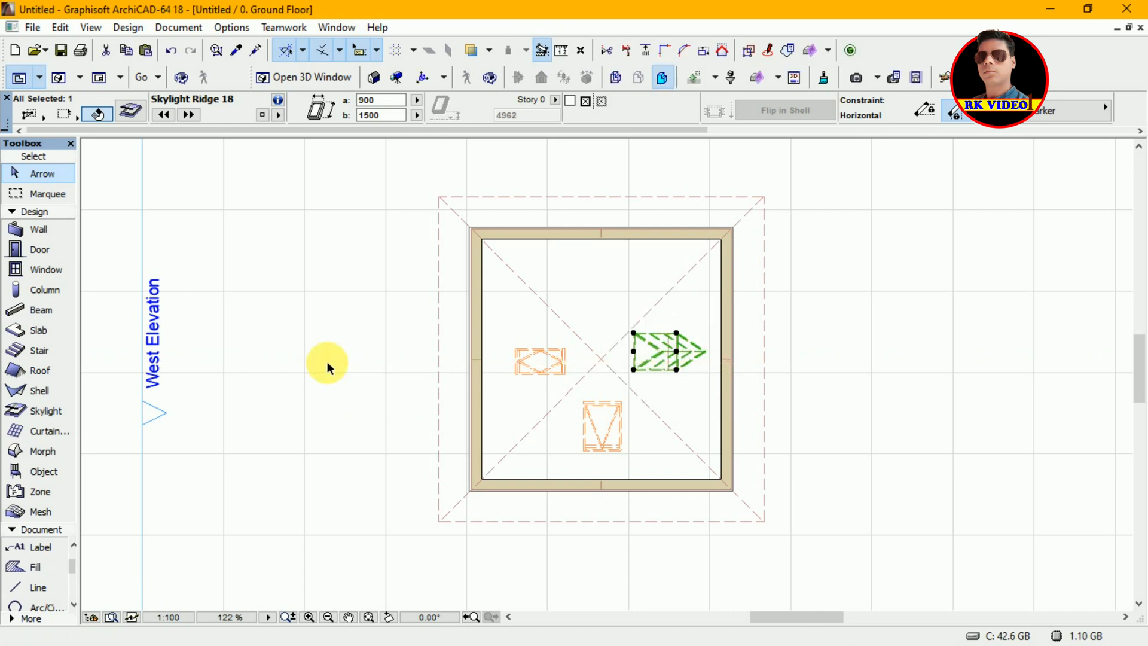
left_click(679, 356)
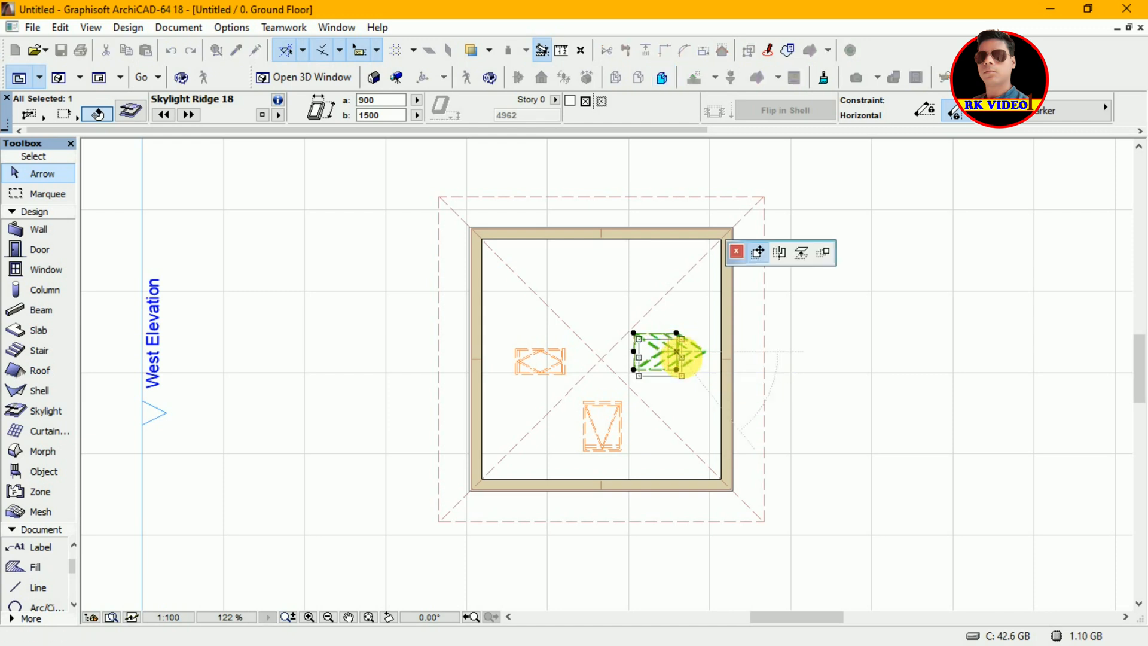
left_click(681, 357)
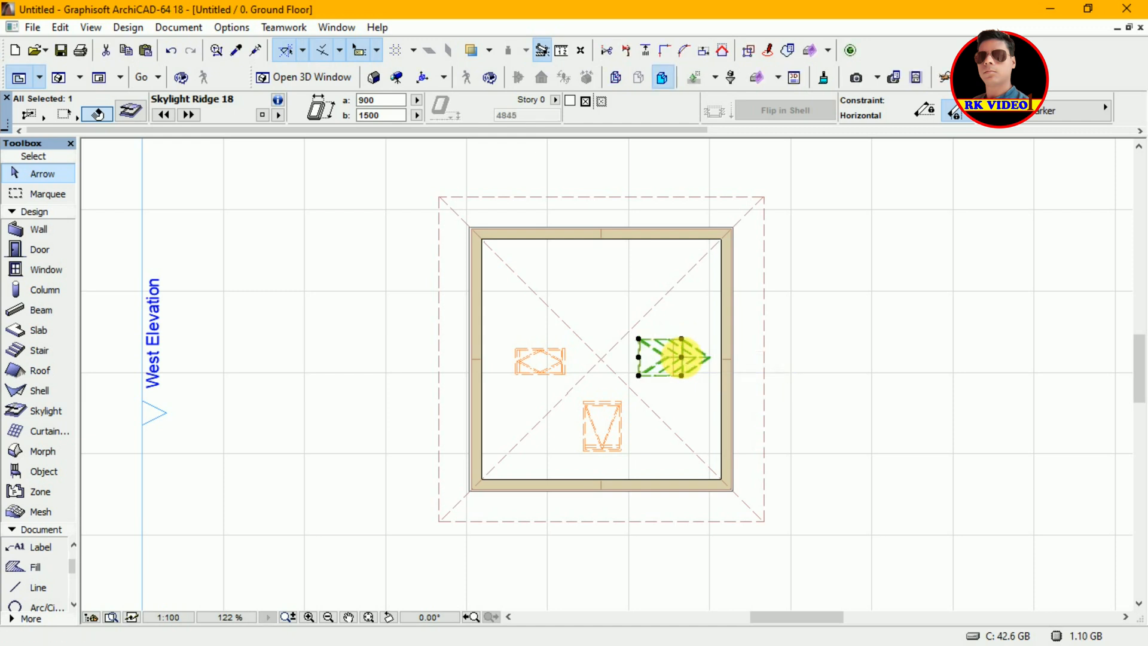
Step: Try to rotate the ridge skylight 90° clockwise about the midpoint of its east-side edge, and deselect it
key("ctrl+e")
left_click(681, 358)
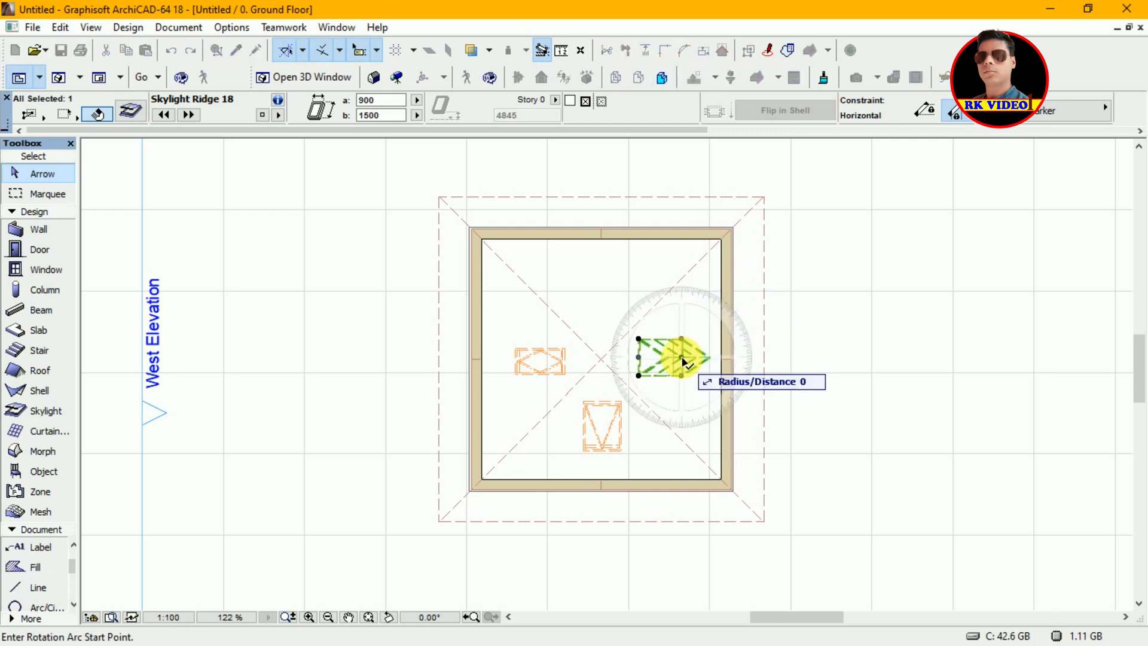
left_click(687, 318)
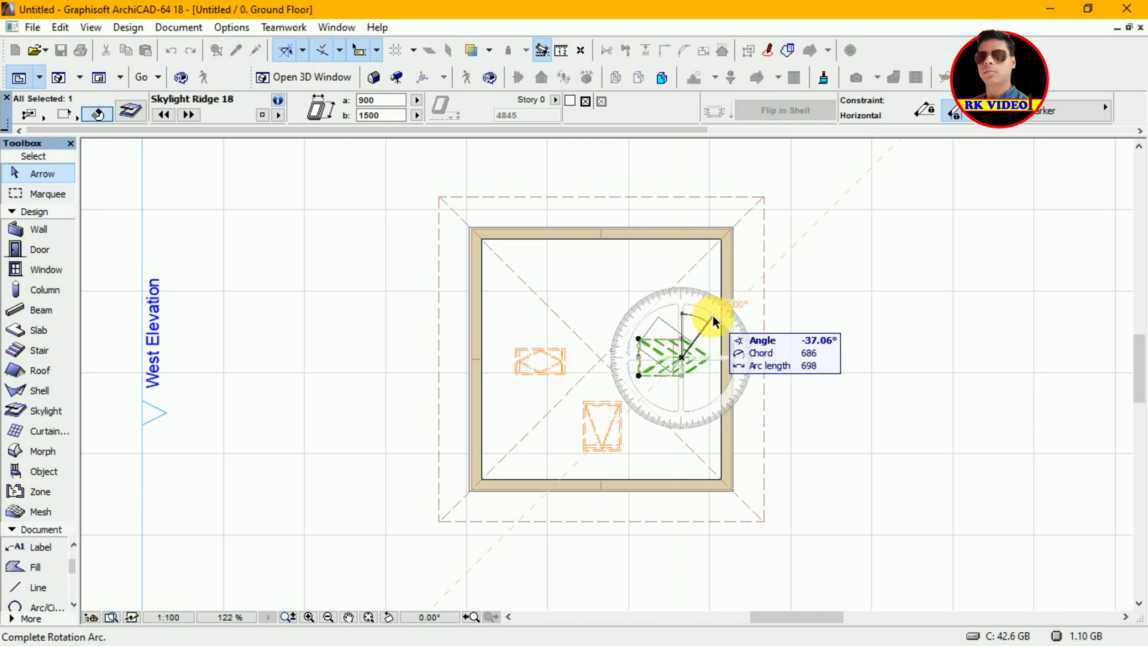
left_click(717, 357)
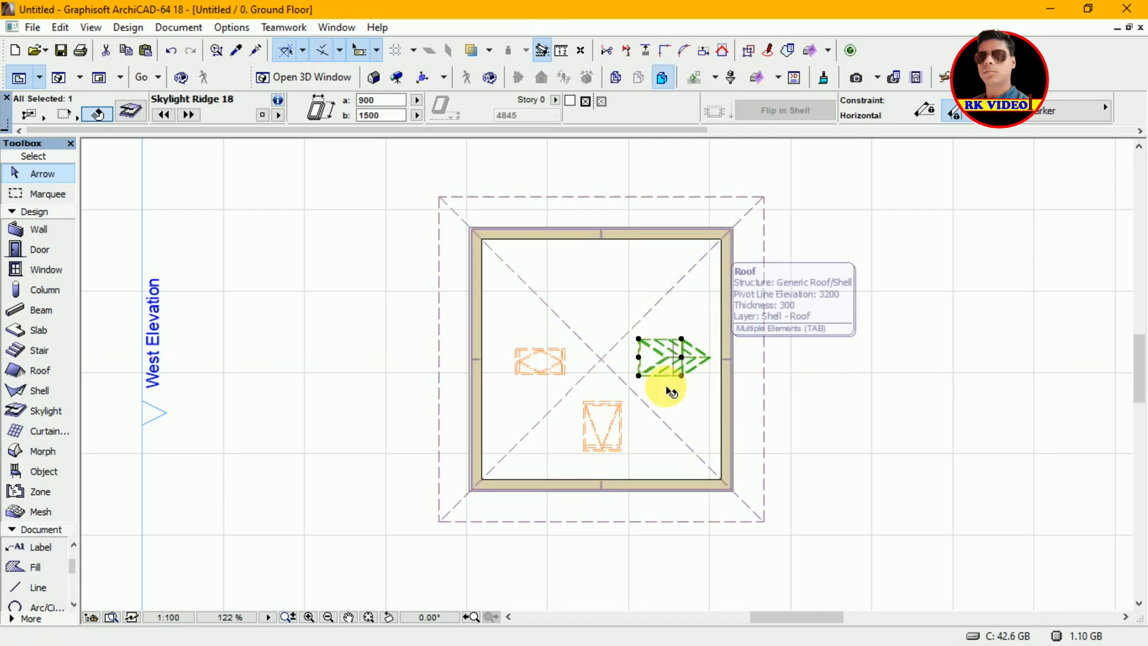
left_click(849, 361)
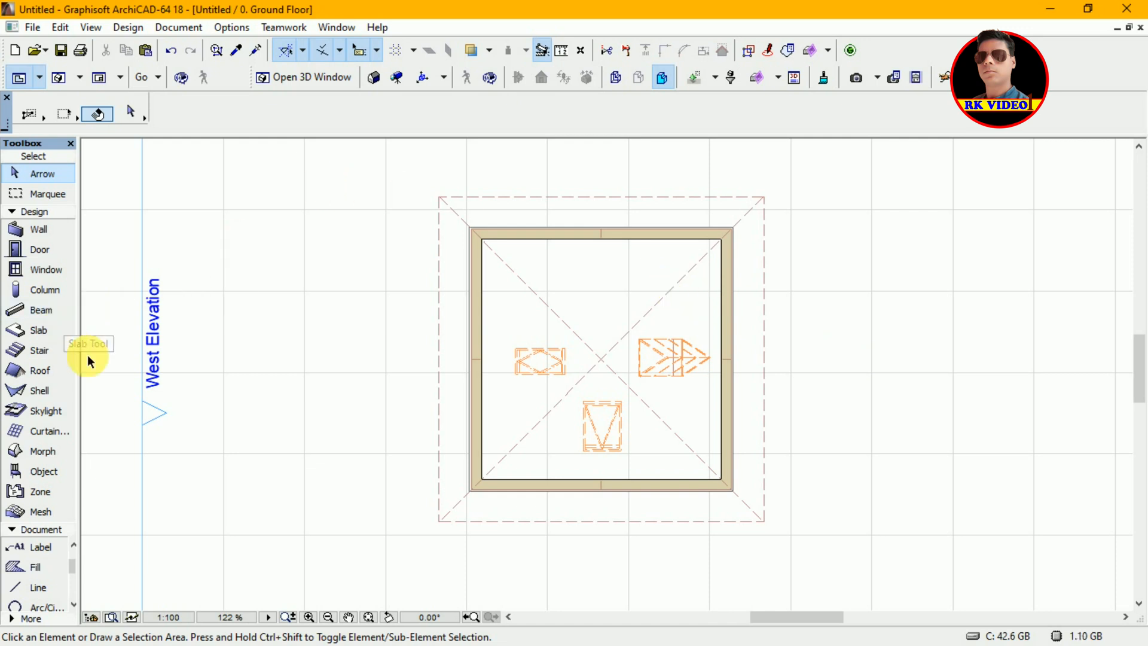
Step: Place a Skylight Round 18 on the north roof face in the ground floor plan, between the apex and the north wall
left_click(66, 407)
left_click(125, 111)
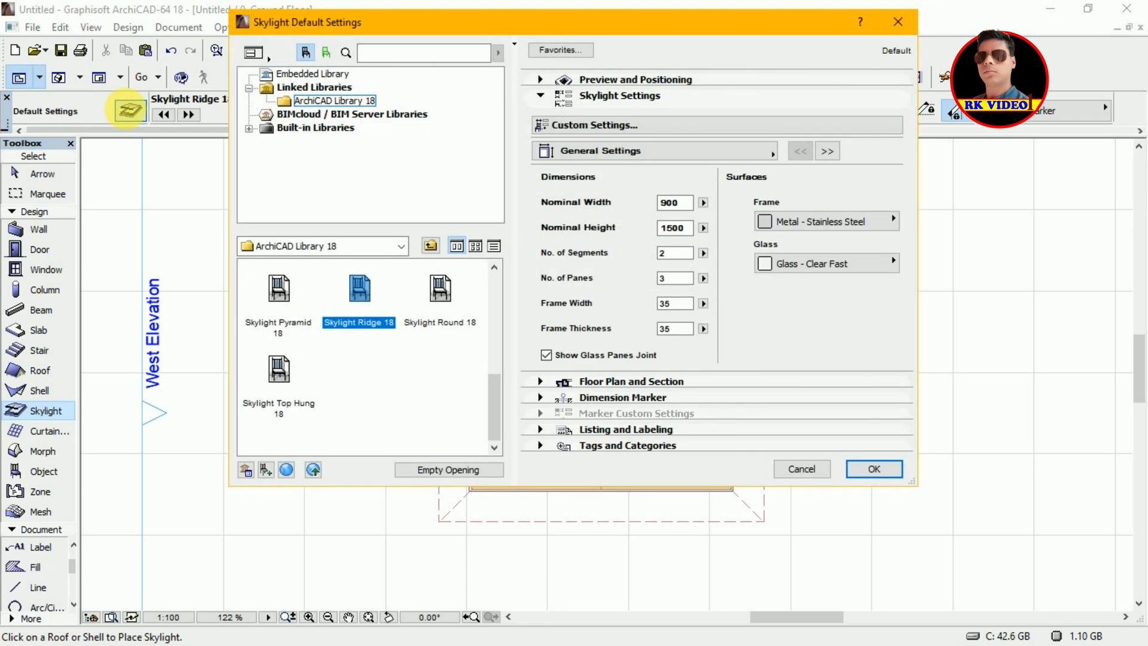
left_click(453, 300)
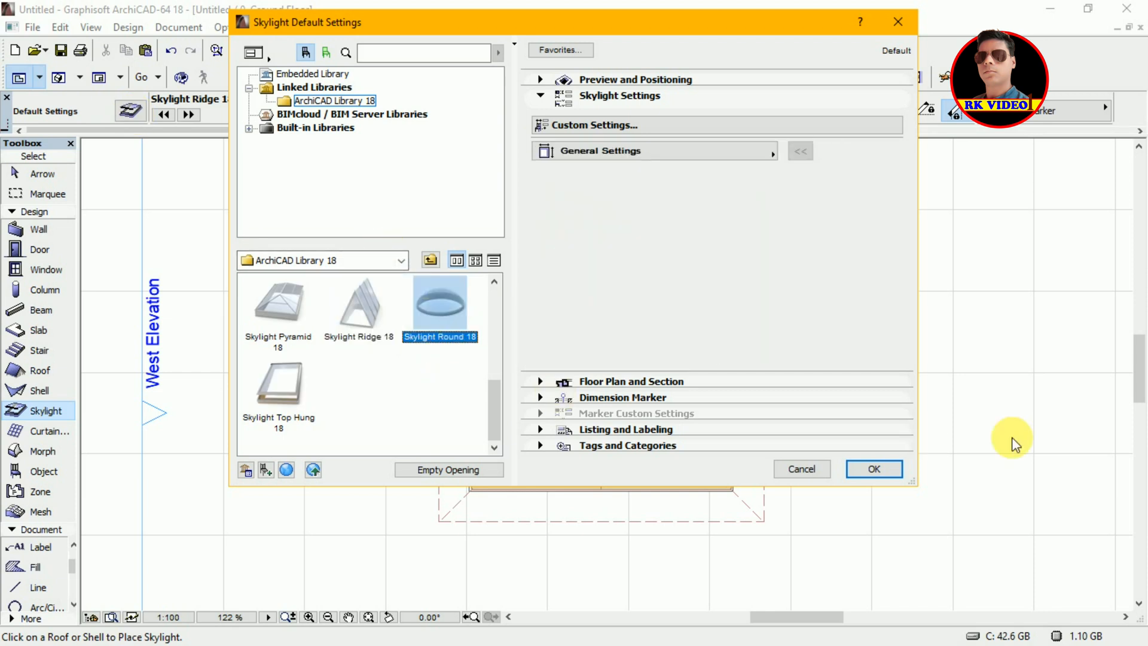
left_click(873, 468)
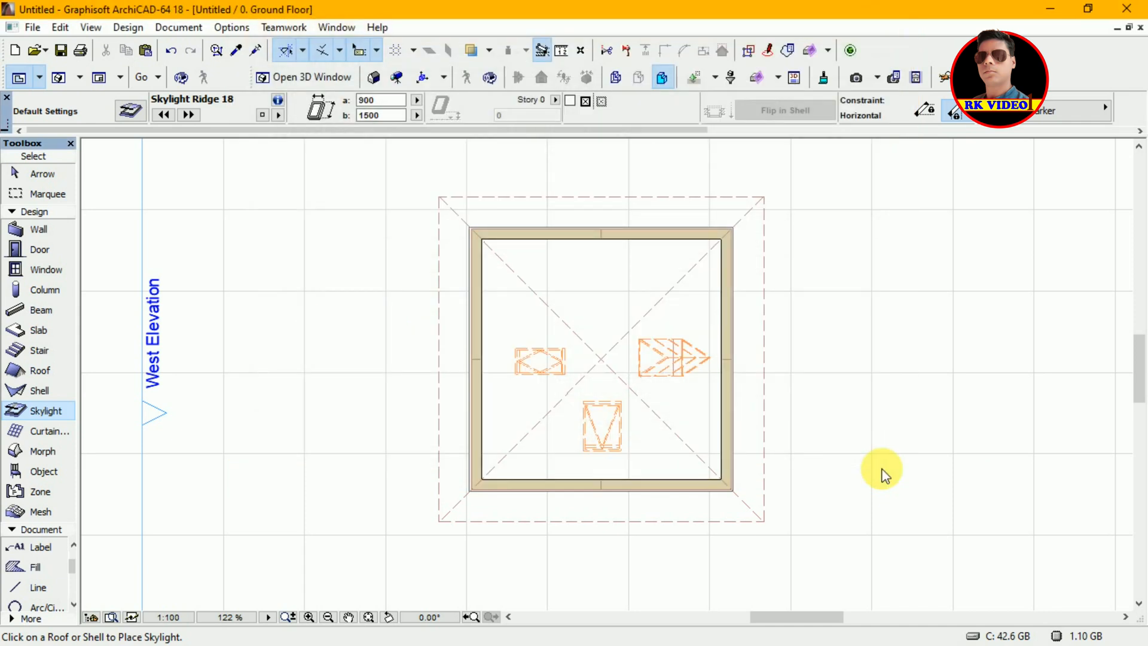
left_click(600, 291)
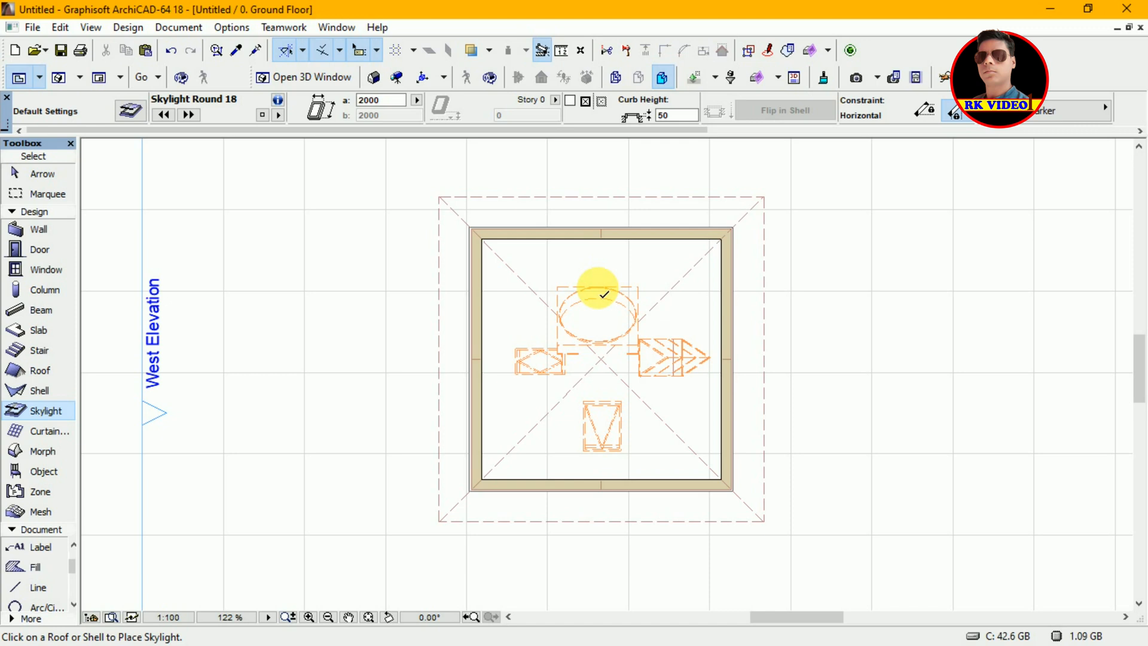
Step: Move the round skylight straight toward the north wall, clear of the pivot-hung and ridge skylights
left_click(598, 290, "shift")
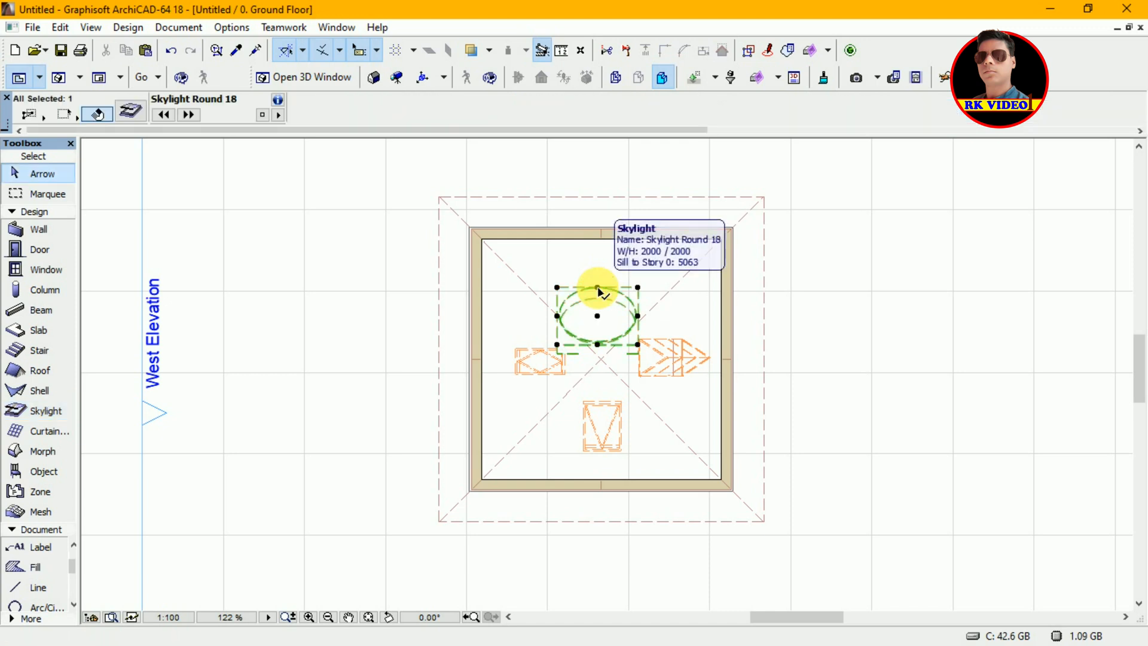
key("ctrl+d")
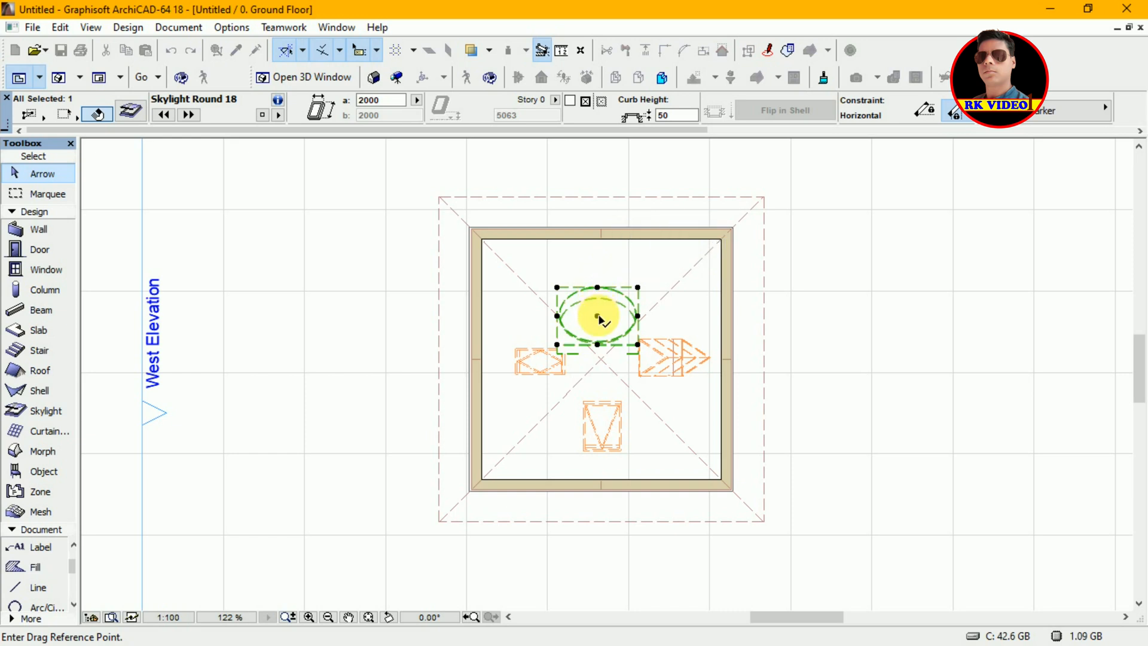
left_click(598, 316)
left_click(599, 292)
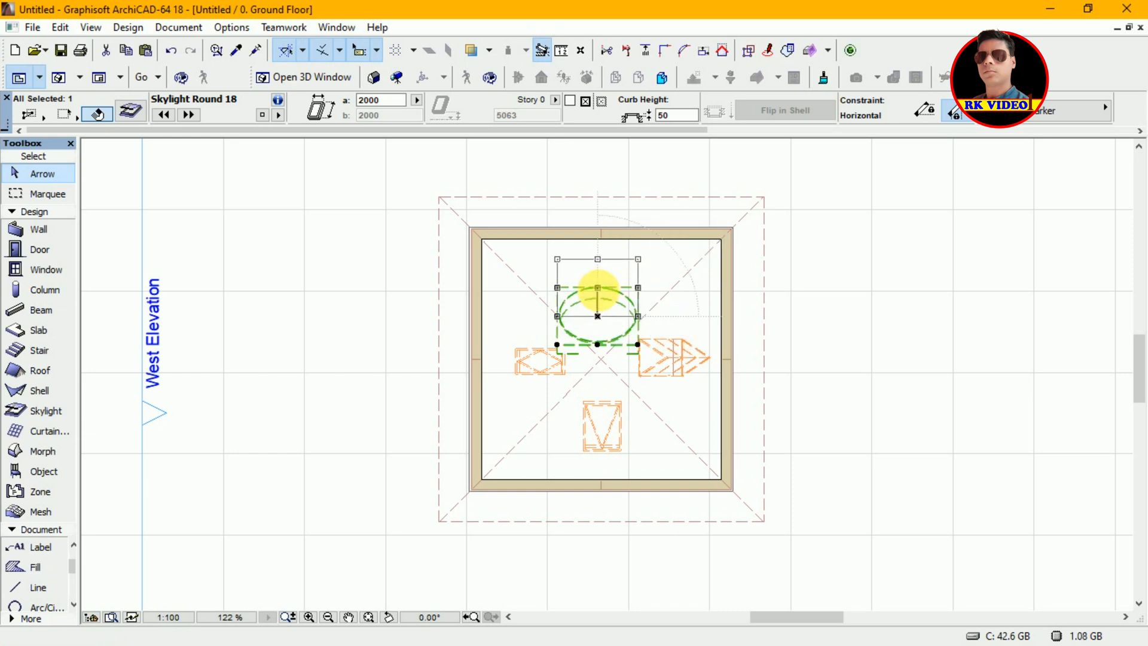
Step: Try to resize the round skylight graphically about its southeast corner, with library parts included, using its northwest corner as the reference
left_click(557, 316)
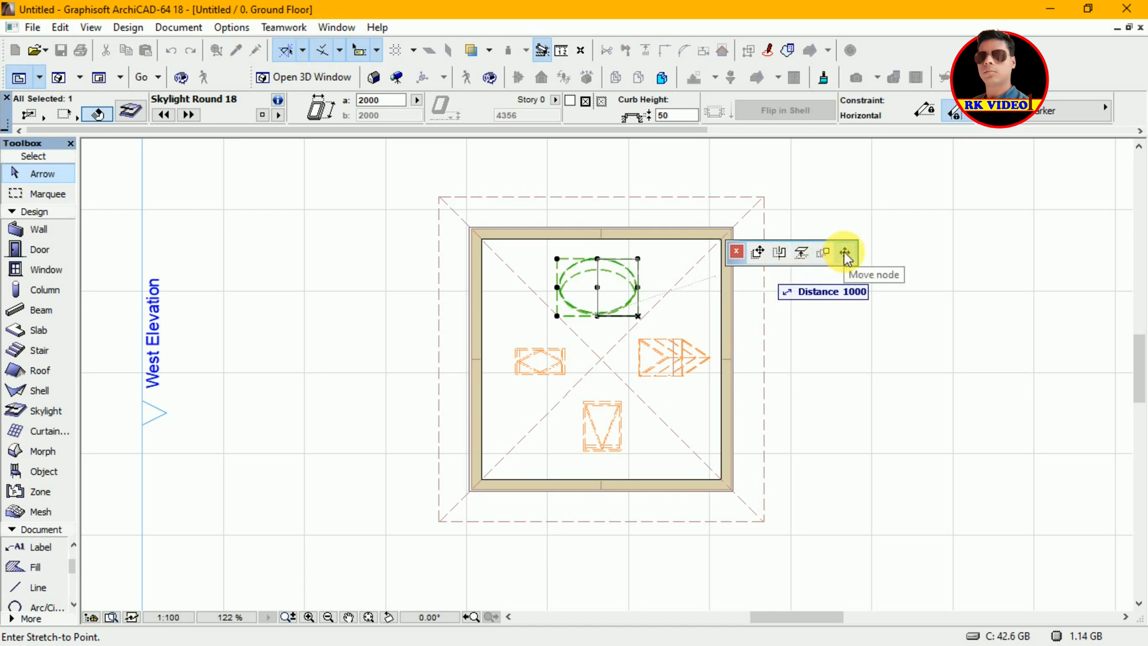
key("Escape")
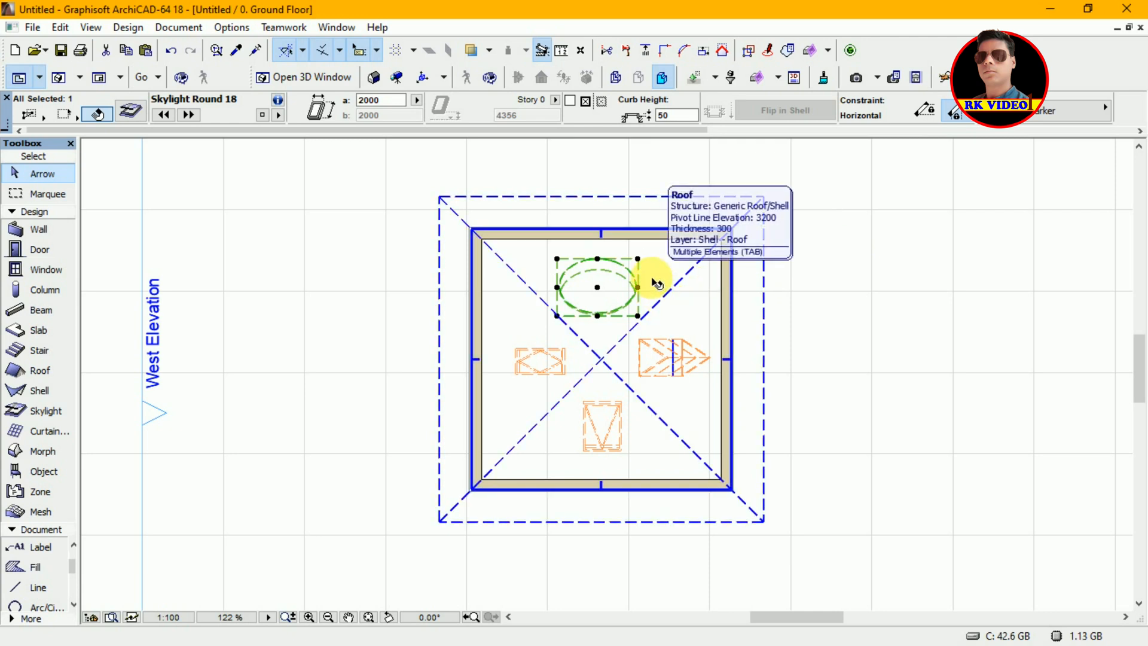
key("ctrl+k")
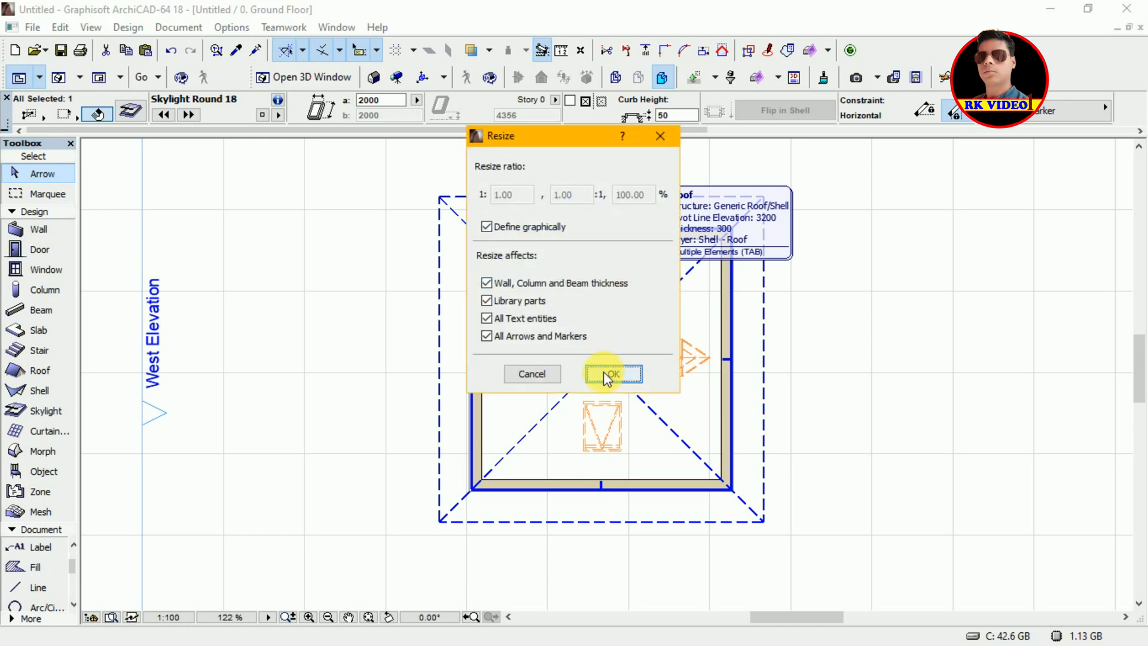
left_click(606, 375)
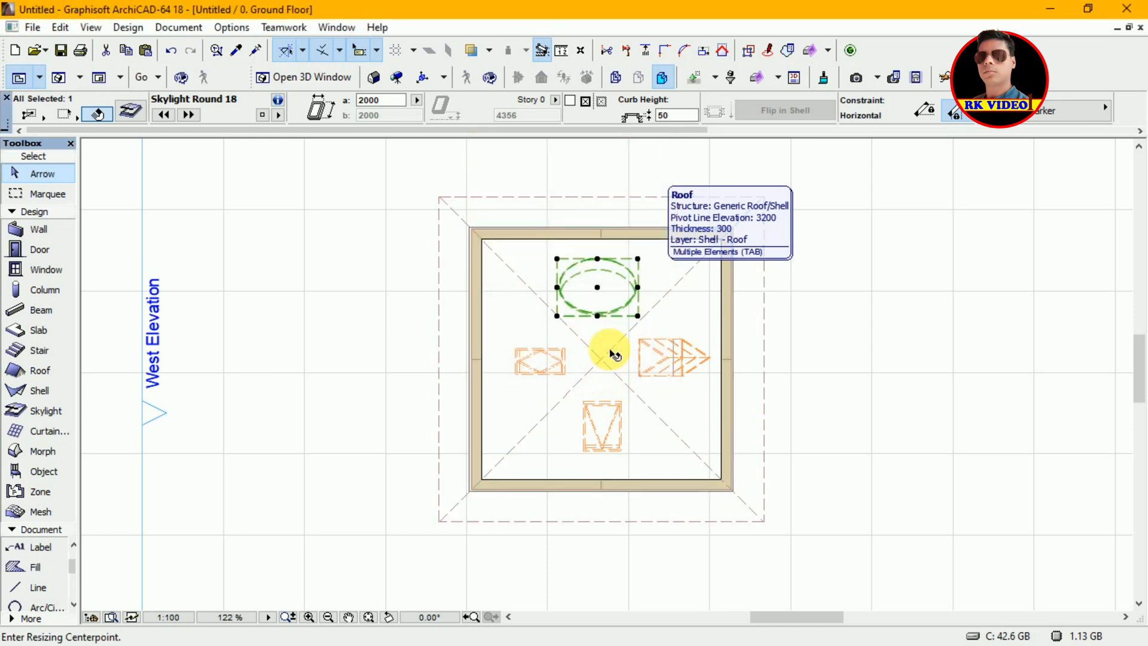
left_click(637, 315)
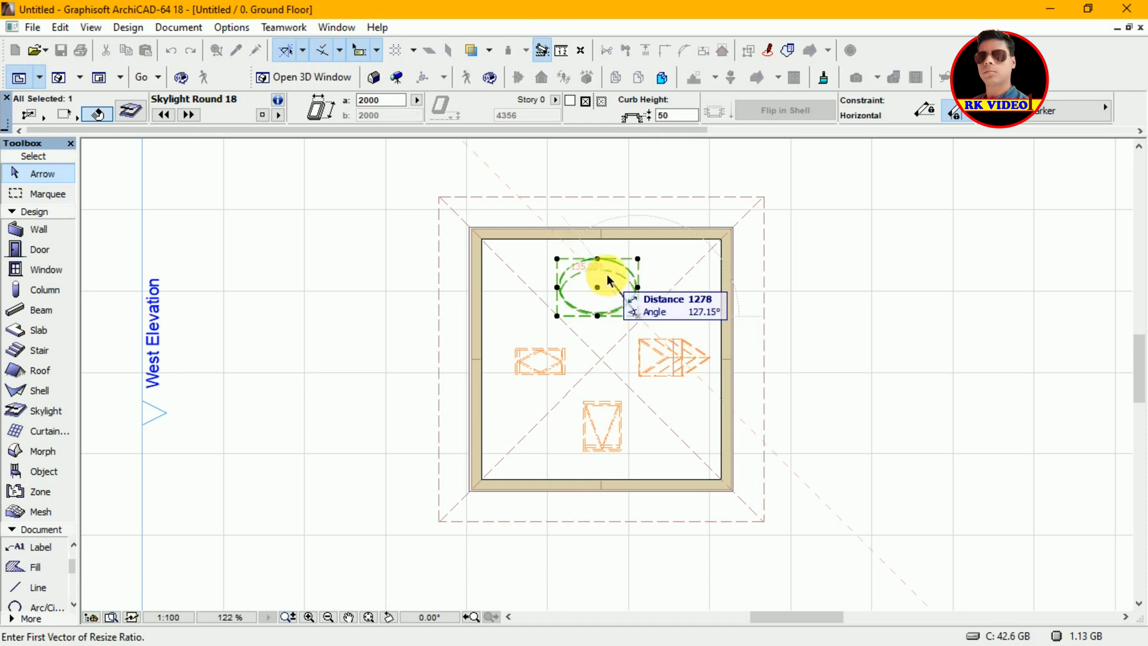
left_click(557, 260)
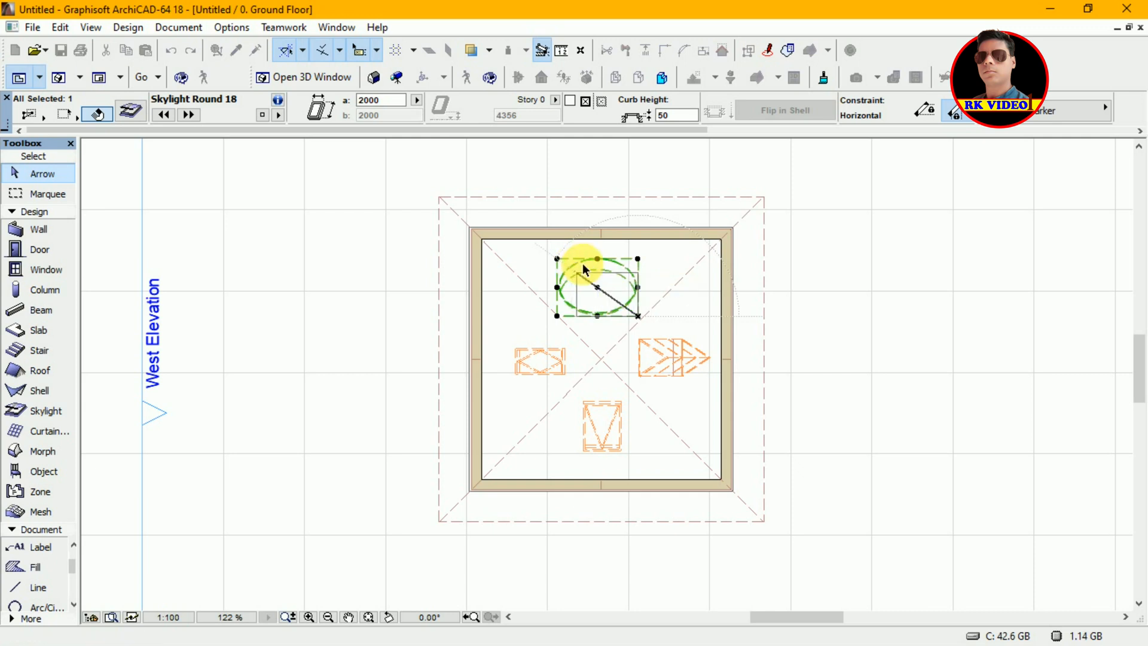
left_click(584, 264)
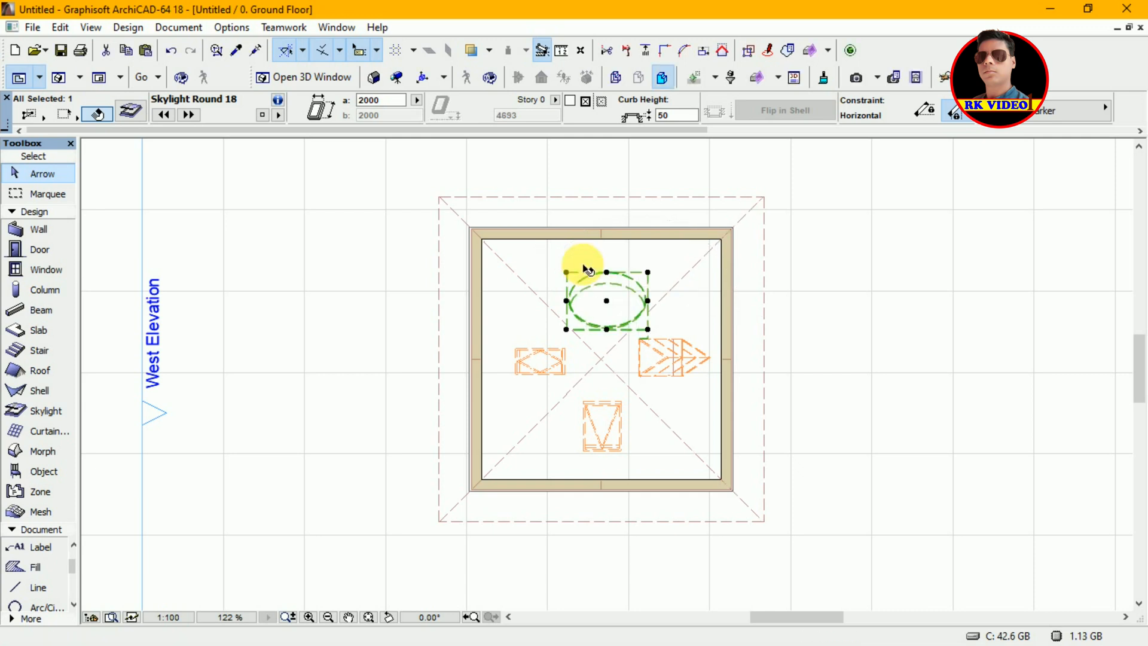
Step: Move the round skylight by its center onto the north roof face's midline, nearer the north wall, and deselect it
left_click(606, 303)
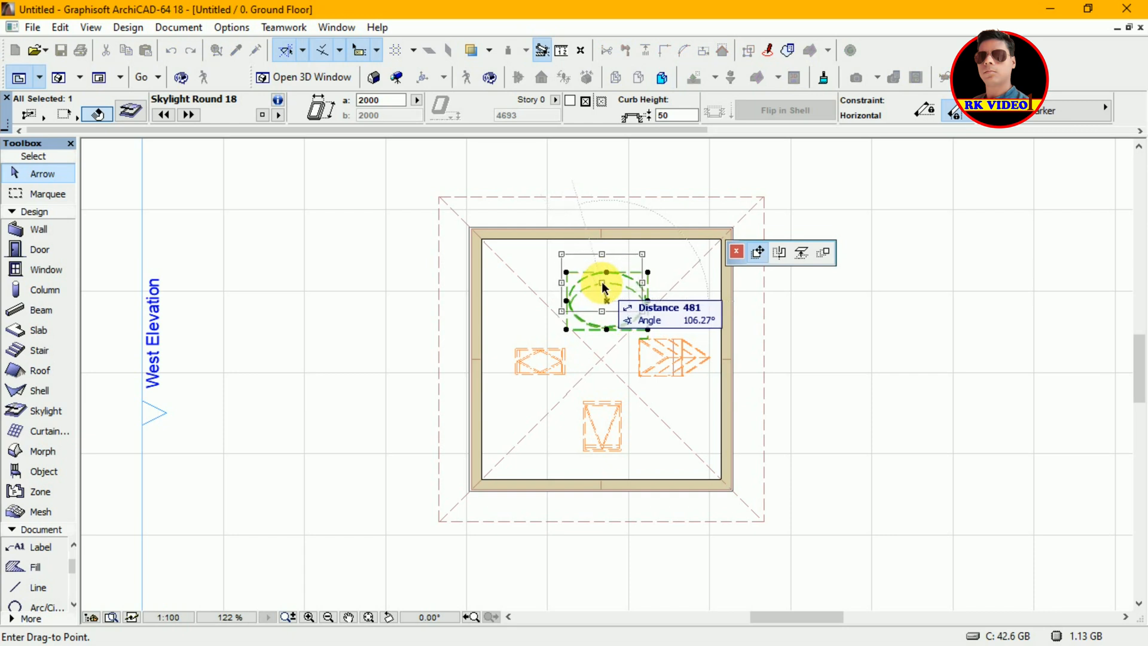
left_click(602, 279)
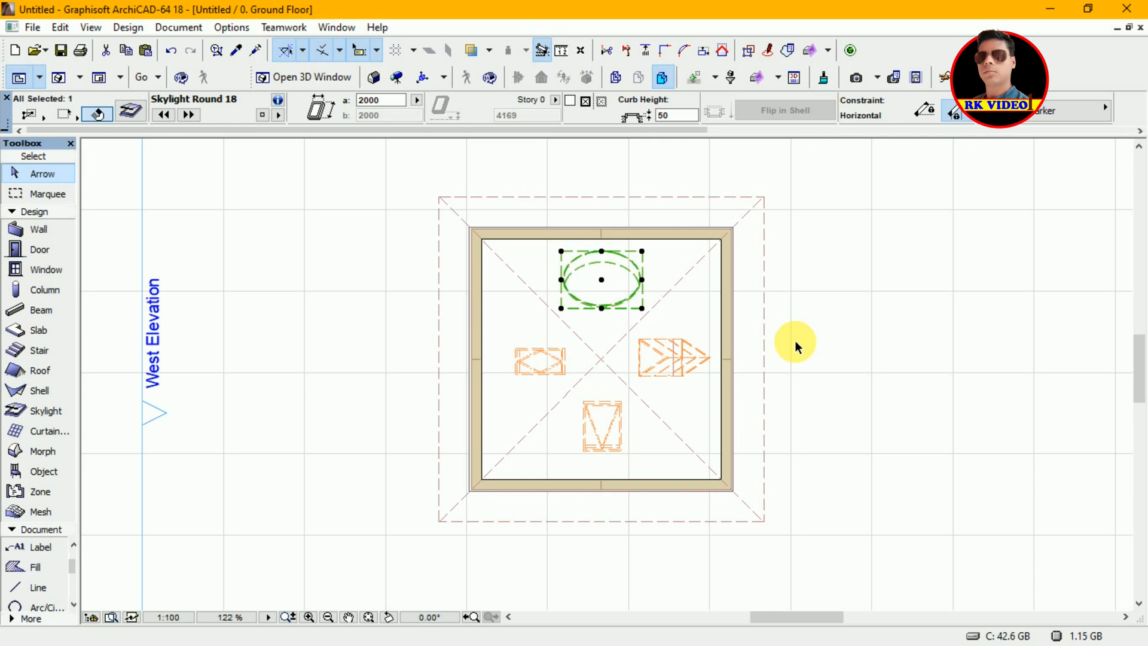
left_click(795, 342)
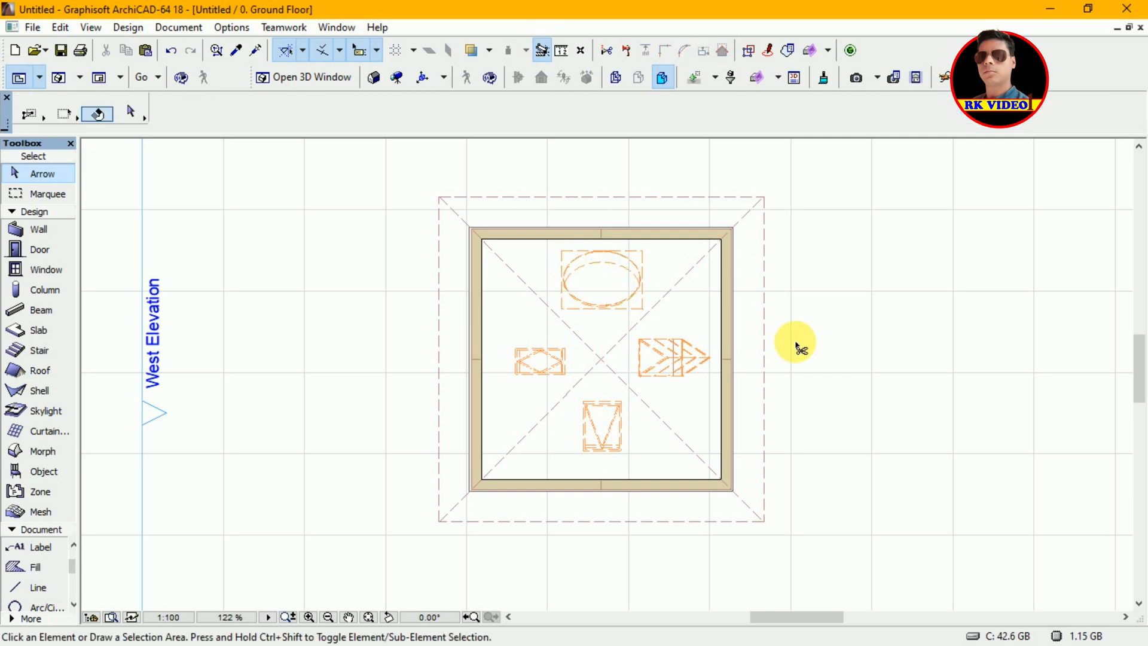
Step: Examine the round skylight and the other skylights on the hip roof in 3D from several sides
key("F3")
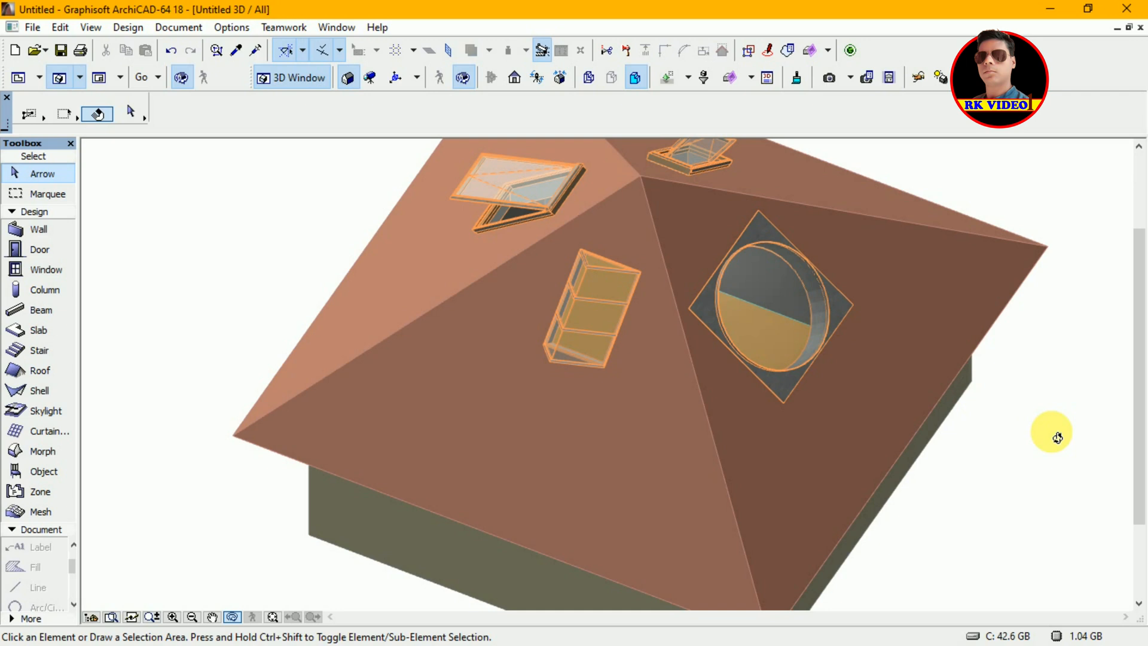
key("Escape")
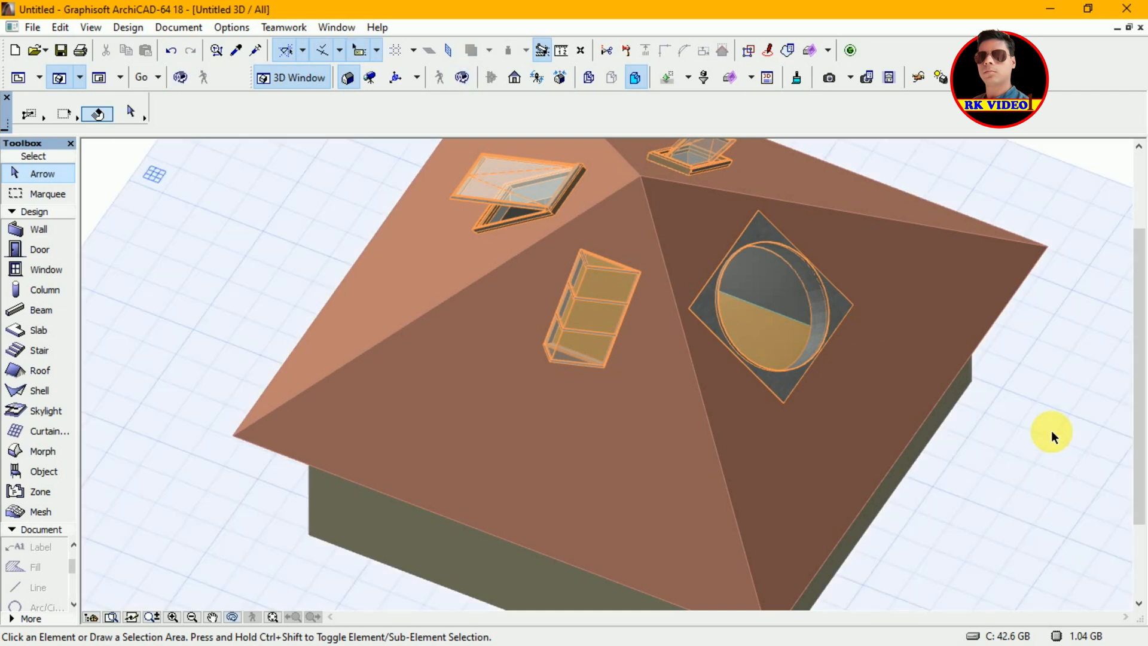
key("o")
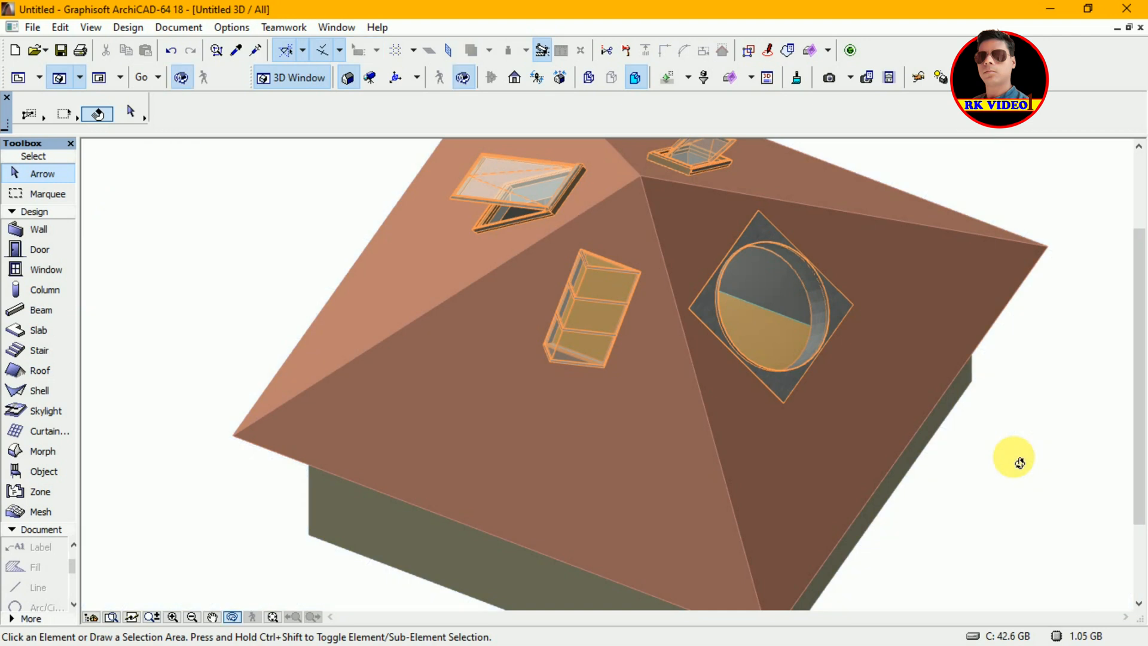
left_click_drag(1019, 463, 232, 430)
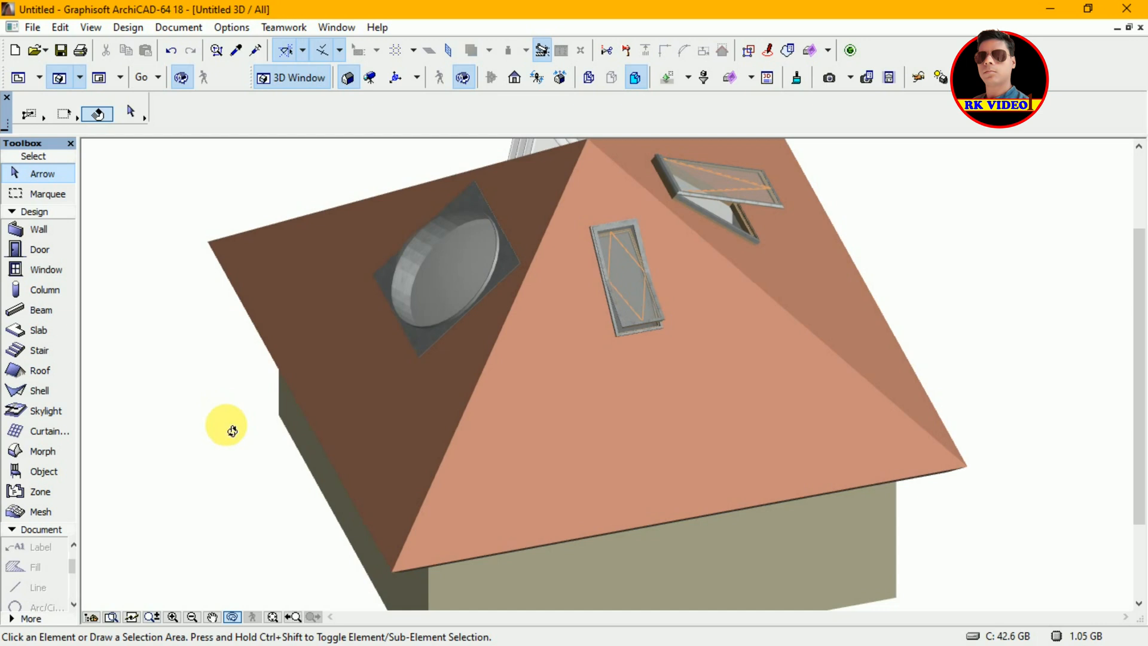
left_click(272, 617)
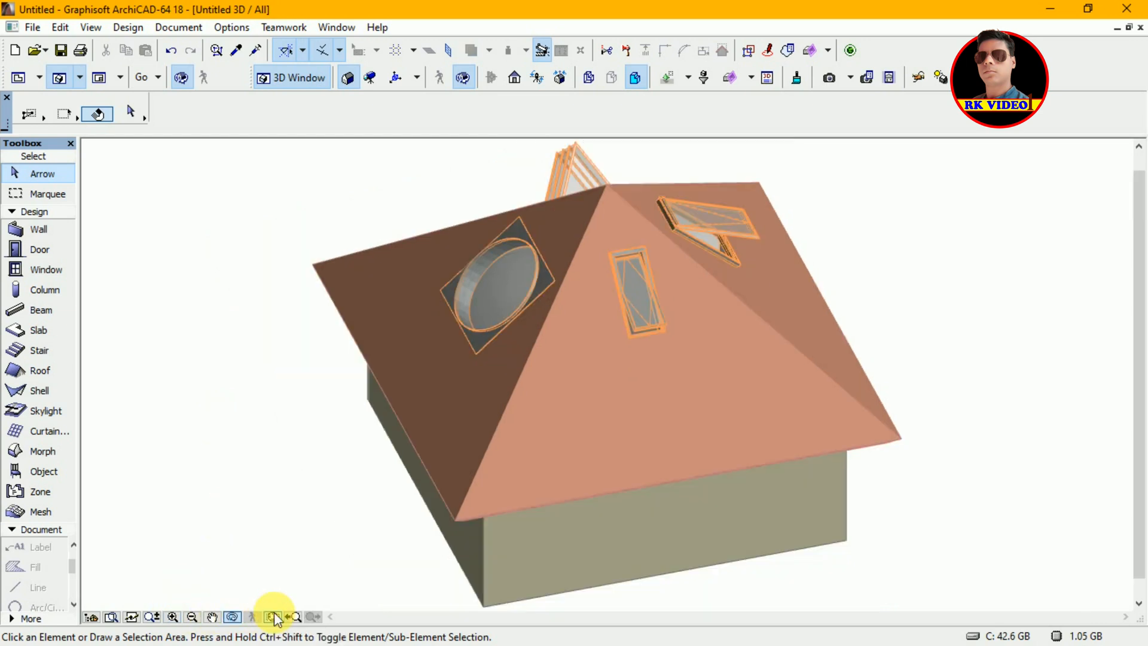
left_click_drag(671, 457, 773, 444)
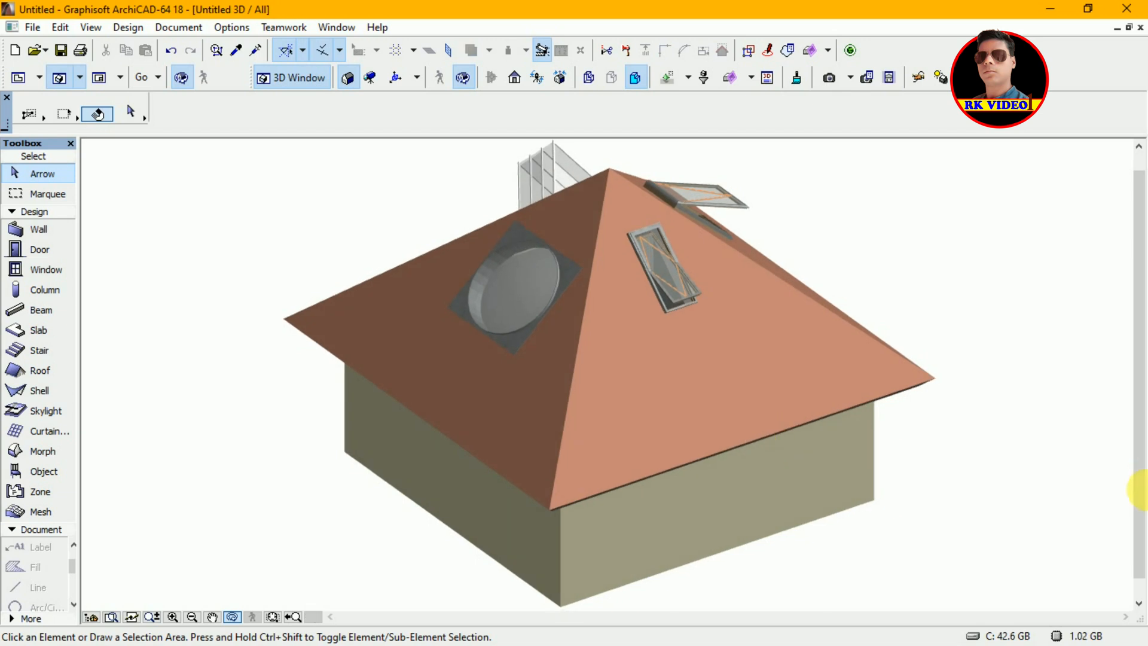